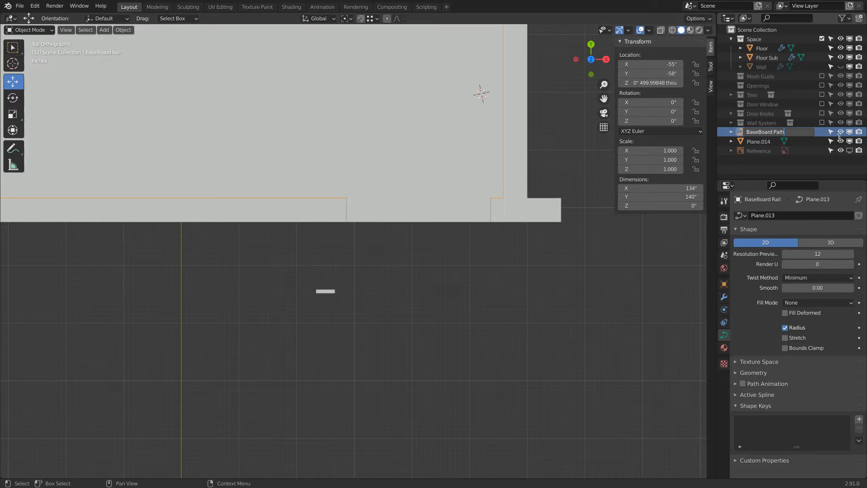
- Finish renaming the baseboard curve as BaseBoard Path and exclude the Space collection from the view layer
{"action": "key", "text": "Return"}
{"action": "left_click", "coordinate": [822, 39]}
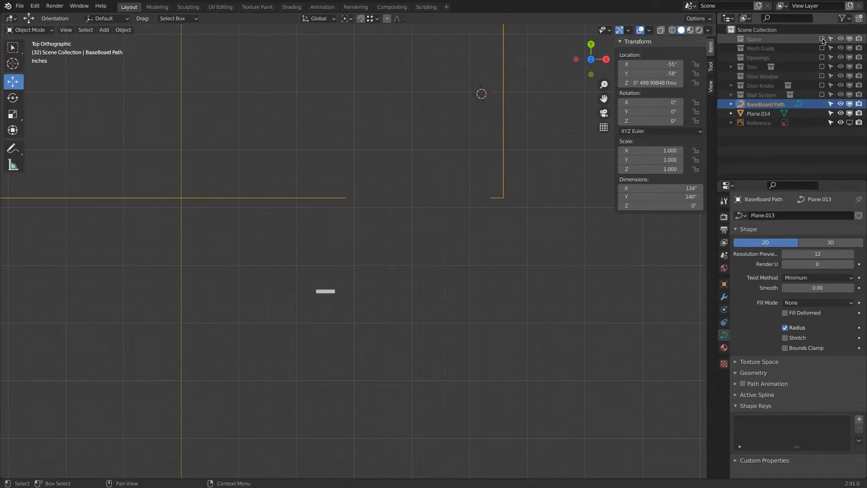
- Move the small plane (Plane.014) closer to the baseboard path and snap the 3D cursor to it
{"action": "left_click", "coordinate": [324, 292]}
{"action": "left_click_drag", "start_coordinate": [332, 294], "coordinate": [339, 209]}
{"action": "scroll", "coordinate": [345, 206], "scroll_direction": "up", "scroll_amount": 3}
{"action": "scroll", "coordinate": [351, 236], "scroll_direction": "up", "scroll_amount": 5}
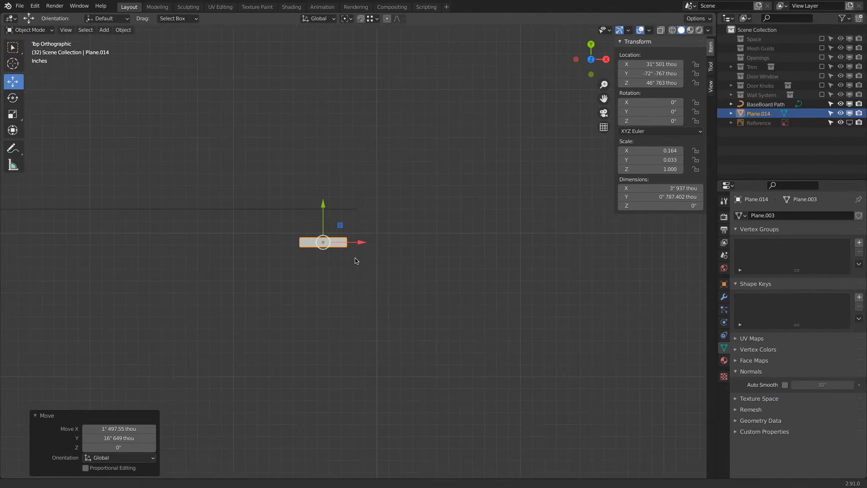
{"action": "key", "text": "shift+s"}
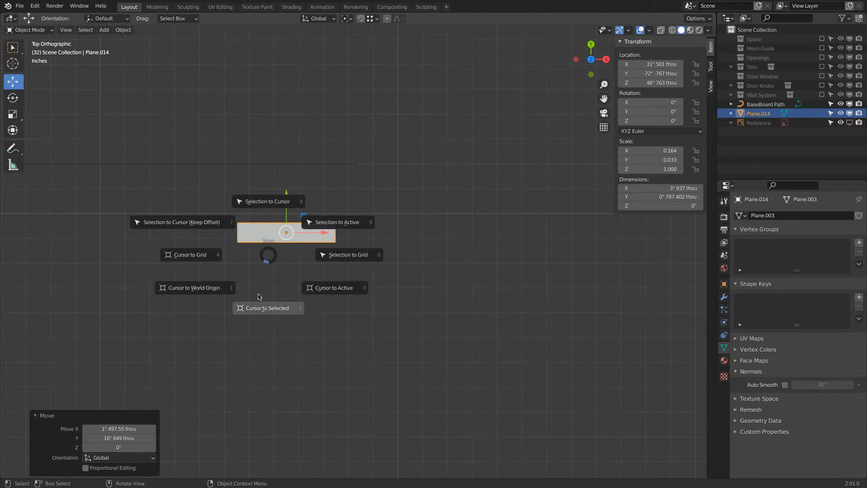
{"action": "left_click", "coordinate": [263, 300]}
{"action": "scroll", "coordinate": [248, 256], "scroll_direction": "down", "scroll_amount": 1}
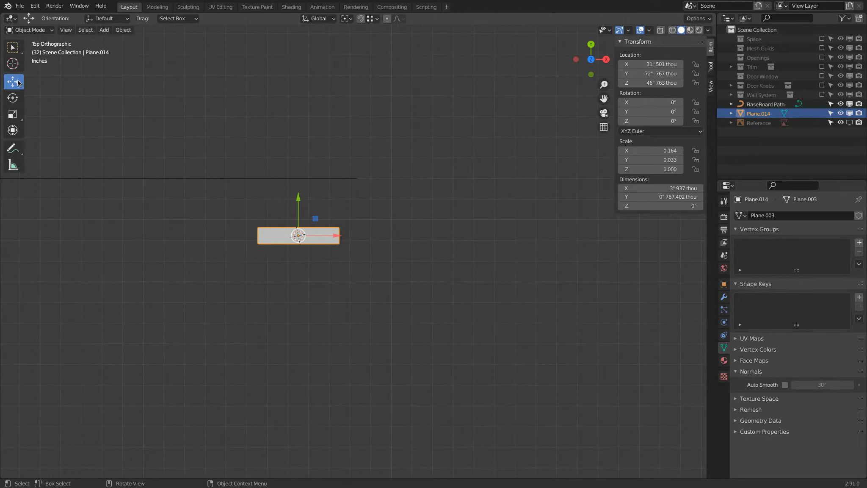
- Add a Bezier curve at the 3D cursor and enter Edit Mode on it
{"action": "key", "text": "shift+a"}
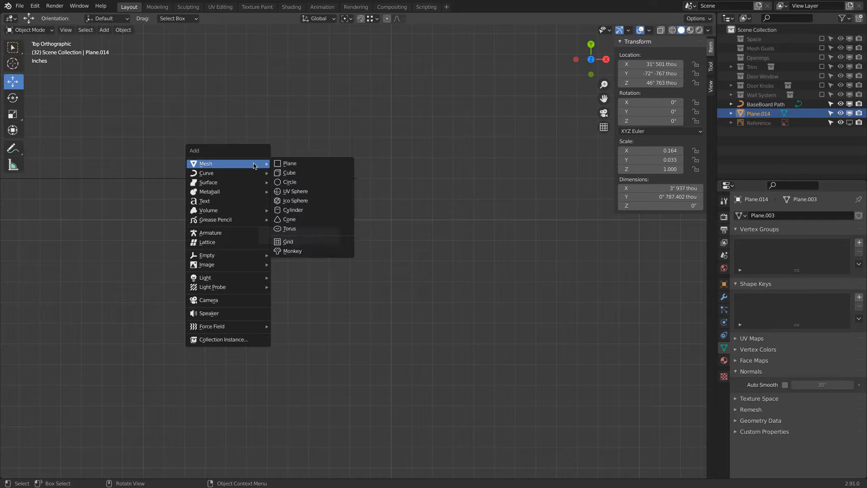
{"action": "mouse_move", "coordinate": [245, 178]}
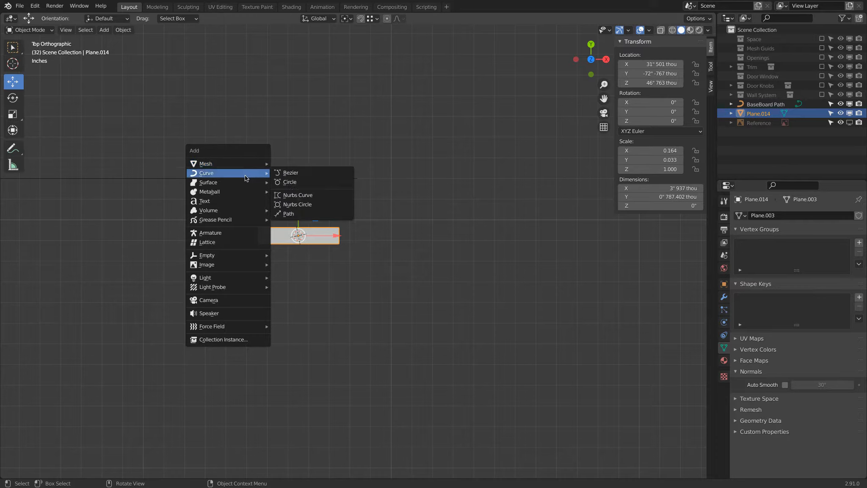
{"action": "left_click", "coordinate": [334, 176]}
{"action": "key", "text": "Tab"}
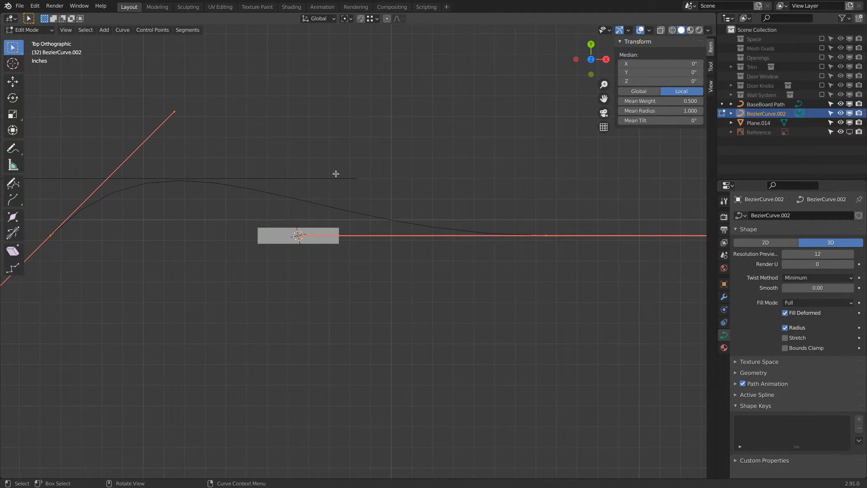
- Set the new curve's spline type to Poly
{"action": "left_click", "coordinate": [155, 31]}
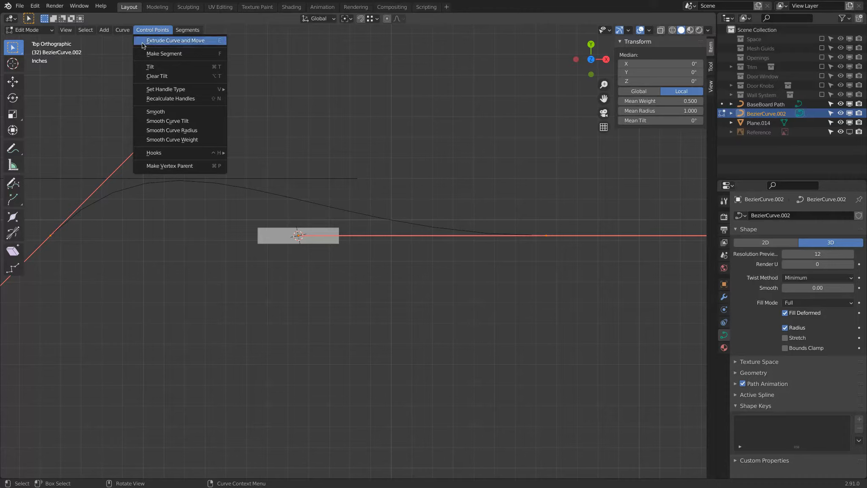
{"action": "left_click", "coordinate": [123, 30]}
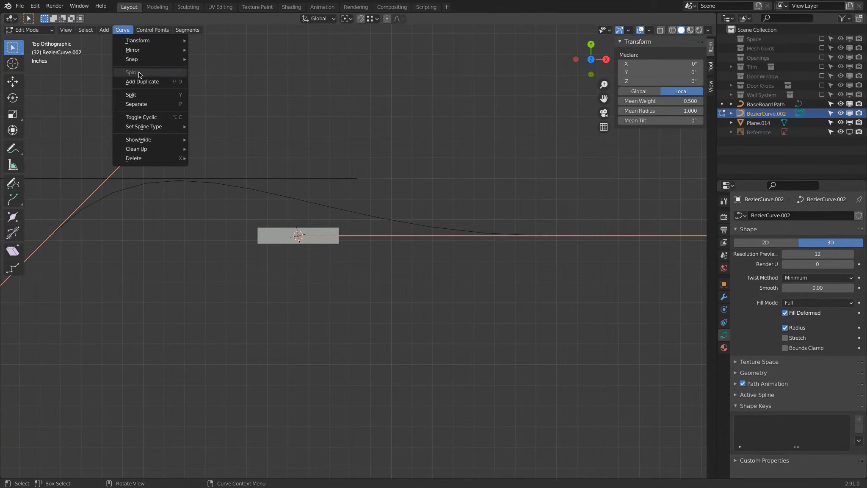
{"action": "mouse_move", "coordinate": [141, 128]}
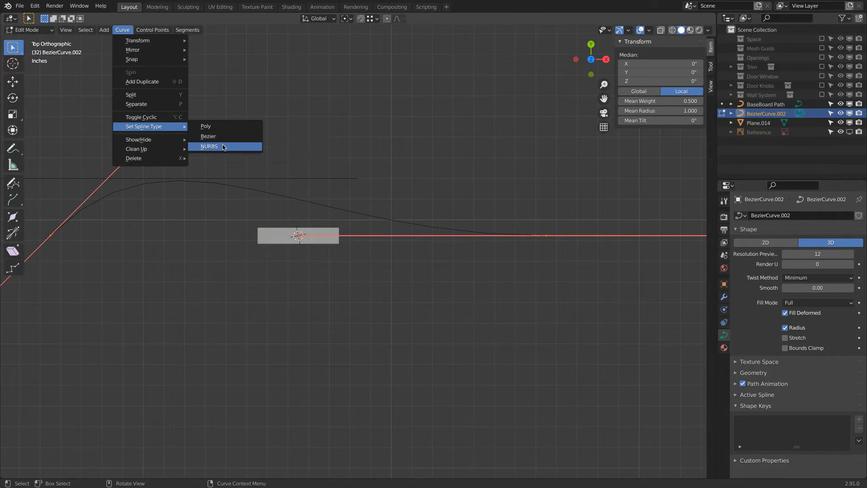
{"action": "left_click", "coordinate": [205, 126]}
{"action": "scroll", "coordinate": [223, 130], "scroll_direction": "down", "scroll_amount": 2}
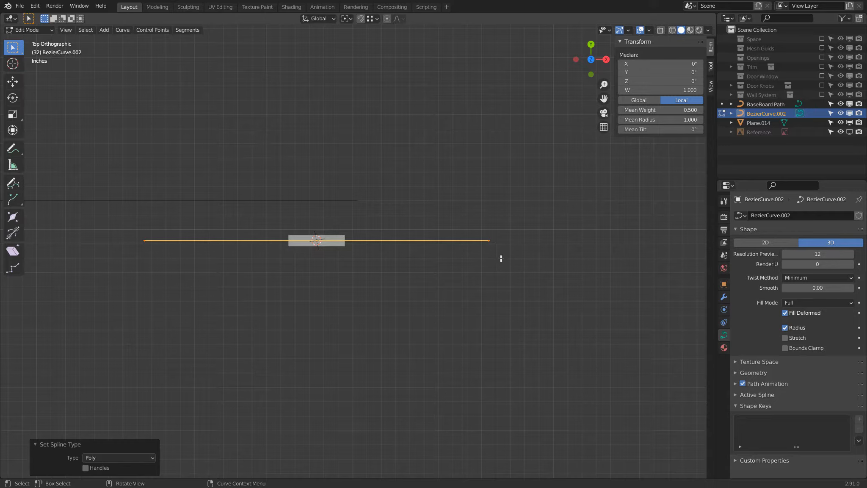
- Extrude the poly curve from its right end point through seven more points, forming a zigzag below the plane
{"action": "left_click", "coordinate": [489, 241]}
{"action": "key", "text": "g"}
{"action": "left_click", "coordinate": [524, 310]}
{"action": "key", "text": "e"}
{"action": "left_click", "coordinate": [405, 350]}
{"action": "key", "text": "e"}
{"action": "left_click", "coordinate": [410, 263]}
{"action": "key", "text": "e"}
{"action": "left_click", "coordinate": [285, 378]}
{"action": "key", "text": "e"}
{"action": "left_click", "coordinate": [235, 299]}
{"action": "key", "text": "e"}
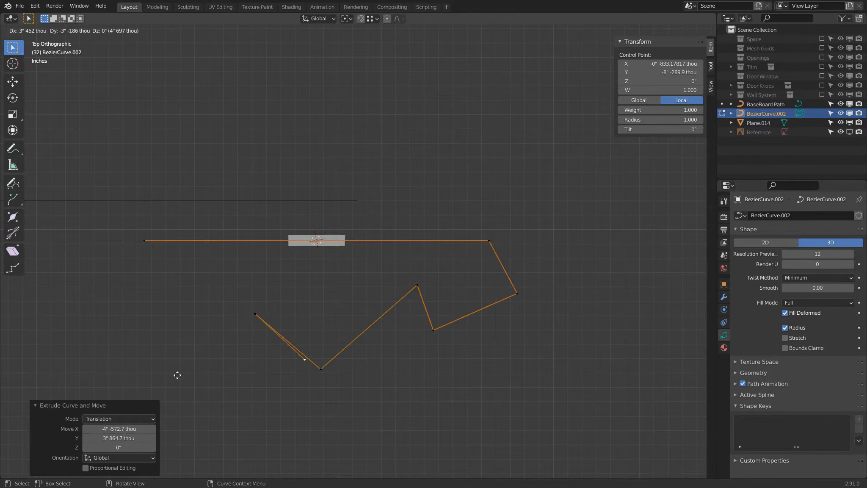
{"action": "left_click", "coordinate": [106, 358]}
{"action": "key", "text": "e"}
{"action": "left_click", "coordinate": [83, 322]}
- Raise the curve's last control point about 3.4 inches along Z
{"action": "middle_click_drag", "start_coordinate": [557, 284], "coordinate": [333, 190]}
{"action": "left_click", "coordinate": [12, 81]}
{"action": "left_click_drag", "start_coordinate": [283, 123], "coordinate": [281, 97]}
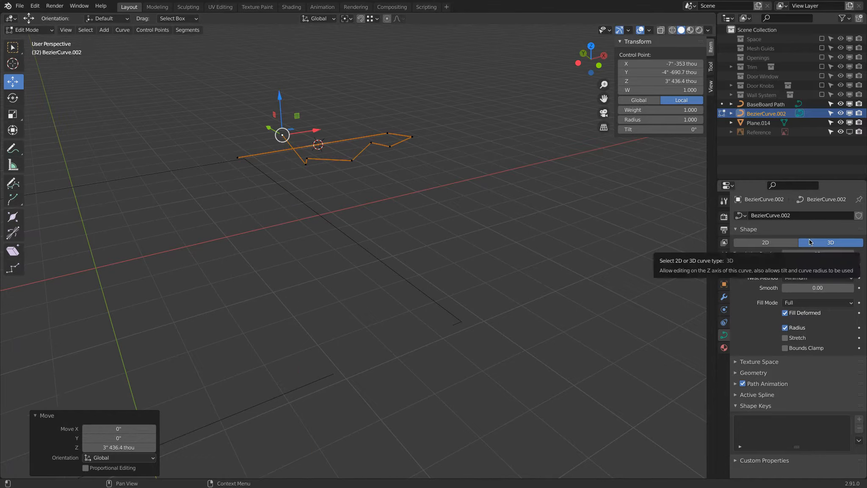
- Switch the curve's shape to 2D, try lifting its last control point along Z, and return to Object Mode
{"action": "left_click", "coordinate": [768, 243]}
{"action": "mouse_move", "coordinate": [284, 125]}
{"action": "left_mouse_down"}
{"action": "mouse_move", "coordinate": [283, 142]}
{"action": "mouse_move", "coordinate": [289, 135]}
{"action": "left_mouse_up"}
{"action": "key", "text": "Tab"}
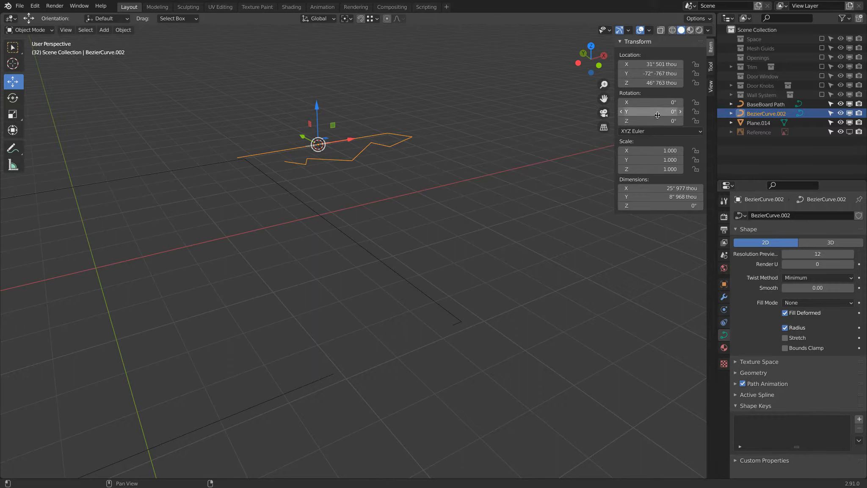
{"action": "middle_click_drag", "start_coordinate": [302, 155], "coordinate": [349, 135]}
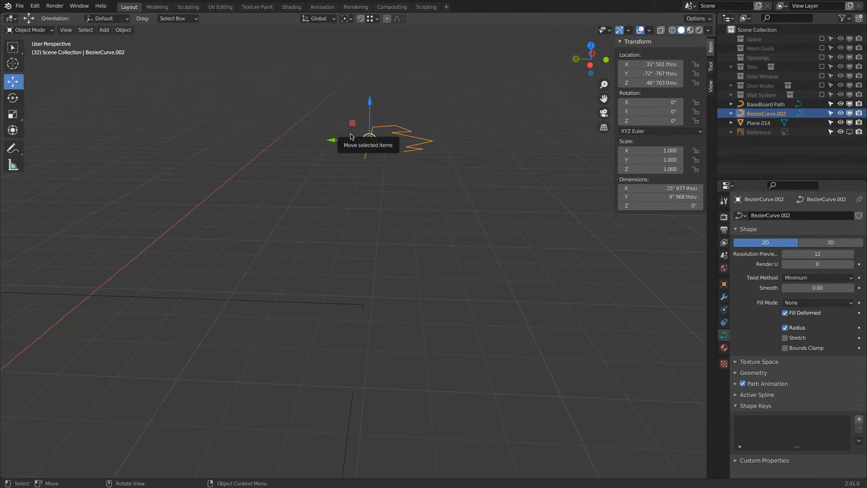
{"action": "key", "text": "r"}
{"action": "key", "text": "y"}
{"action": "key", "text": "Escape"}
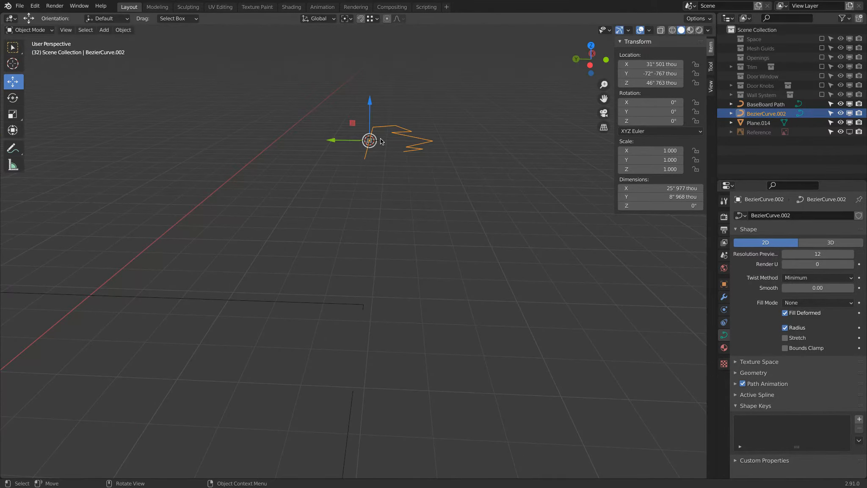
- Rotate the whole curve about the X axis so that it tilts off the ground plane
{"action": "key", "text": "r"}
{"action": "key", "text": "x"}
{"action": "left_click", "coordinate": [412, 171]}
{"action": "middle_click_drag", "start_coordinate": [412, 175], "coordinate": [403, 178]}
- Move the tilted curve's last control point about 12.5 inches along the global Z axis in Edit Mode
{"action": "key", "text": "Tab"}
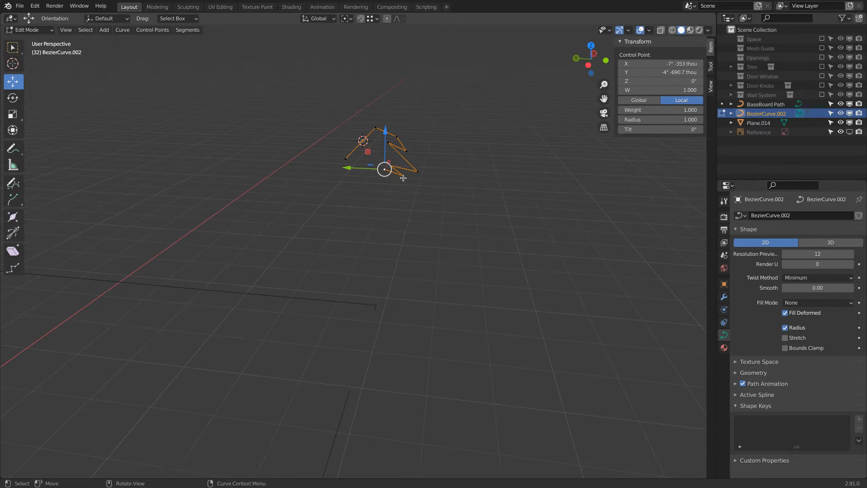
{"action": "key", "text": "g"}
{"action": "key", "text": "z"}
{"action": "left_click_drag", "start_coordinate": [375, 82], "coordinate": [347, 13]}
{"action": "middle_click_drag", "start_coordinate": [397, 171], "coordinate": [394, 199]}
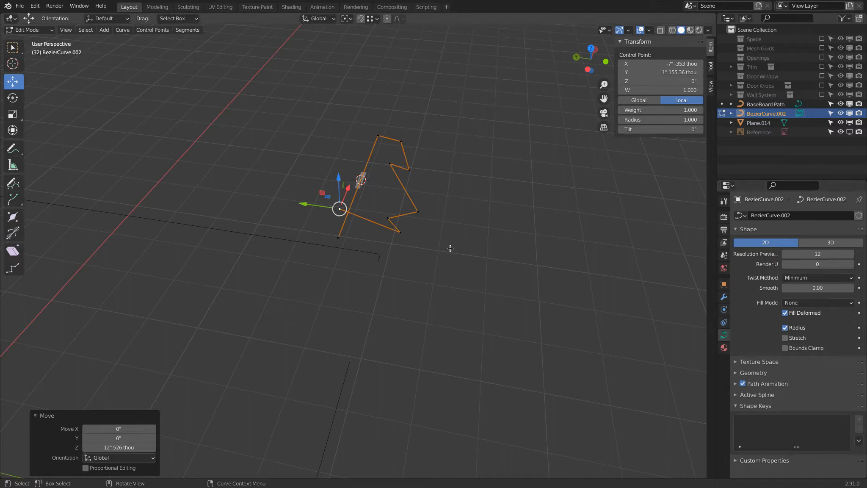
- Reset the curve's X rotation to 0° in Object Mode
{"action": "key", "text": "Tab"}
{"action": "double_click", "coordinate": [639, 102]}
{"action": "type", "text": "0"}
{"action": "key", "text": "Return"}
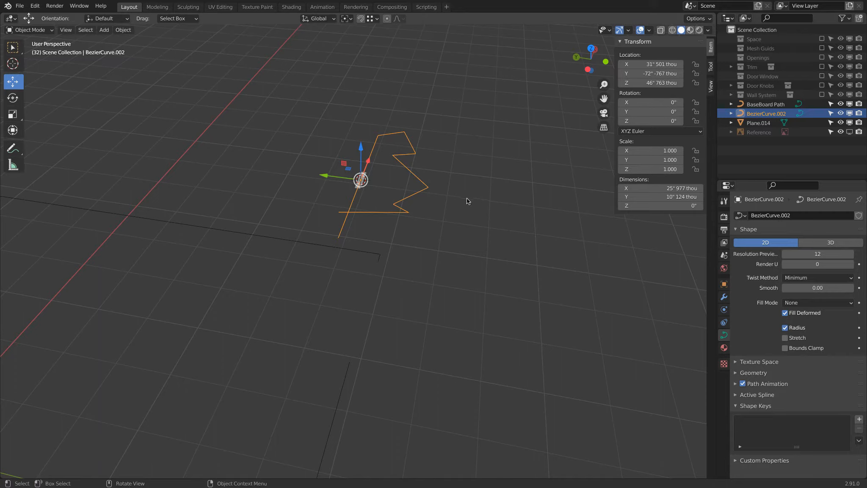
- In top view, try setting the straight segment's right end point to Automatic handles and the next point to Aligned
{"action": "key", "text": "KP_7"}
{"action": "scroll", "coordinate": [406, 270], "scroll_direction": "up", "scroll_amount": 6}
{"action": "scroll", "coordinate": [355, 280], "scroll_direction": "down", "scroll_amount": 1}
{"action": "middle_click_drag", "start_coordinate": [286, 299], "coordinate": [367, 223], "text": "shift"}
{"action": "key", "text": "Tab"}
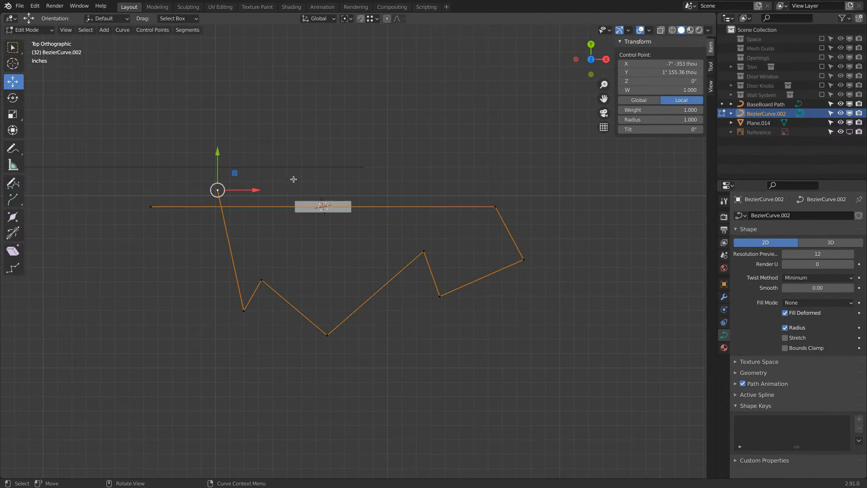
{"action": "left_click", "coordinate": [494, 206]}
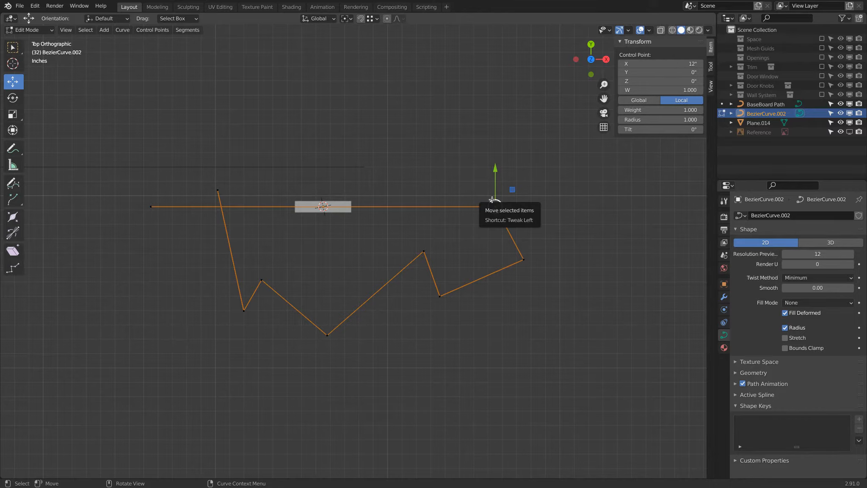
{"action": "key", "text": "v"}
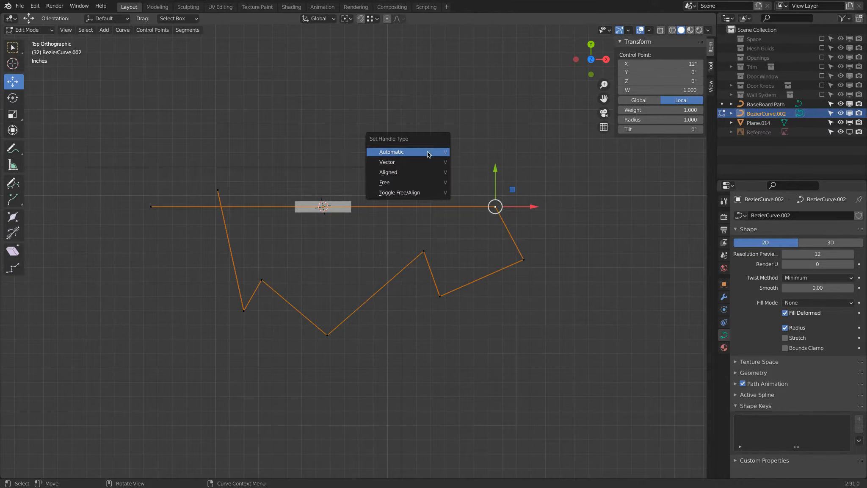
{"action": "left_click", "coordinate": [428, 154]}
{"action": "left_click", "coordinate": [525, 254]}
{"action": "key", "text": "v"}
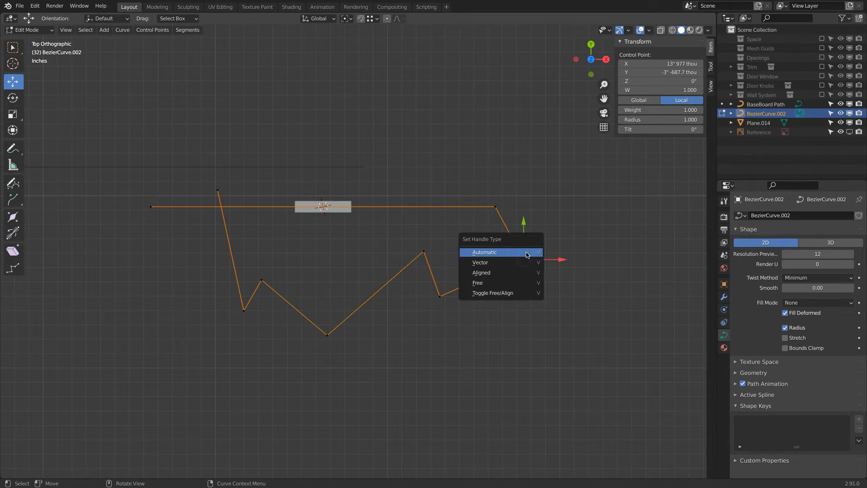
{"action": "left_click", "coordinate": [519, 276]}
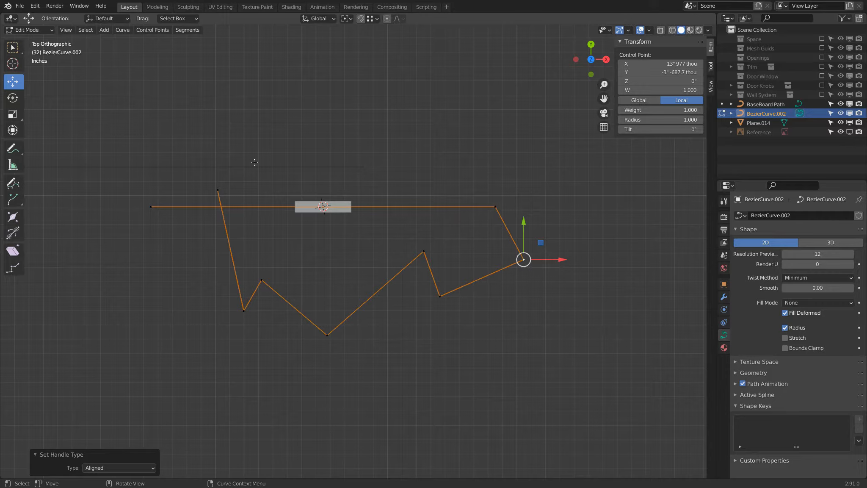
{"action": "left_click", "coordinate": [123, 31]}
{"action": "mouse_move", "coordinate": [144, 127]}
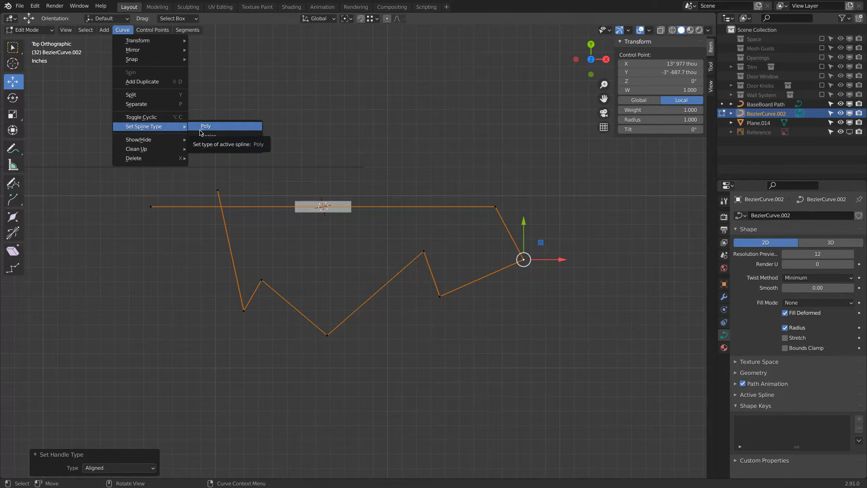
- Move the curve's two rightmost control points onto the plane's upper and lower right corners
{"action": "left_click", "coordinate": [495, 207]}
{"action": "left_click_drag", "start_coordinate": [496, 206], "coordinate": [351, 201]}
{"action": "left_click_drag", "start_coordinate": [513, 262], "coordinate": [438, 296]}
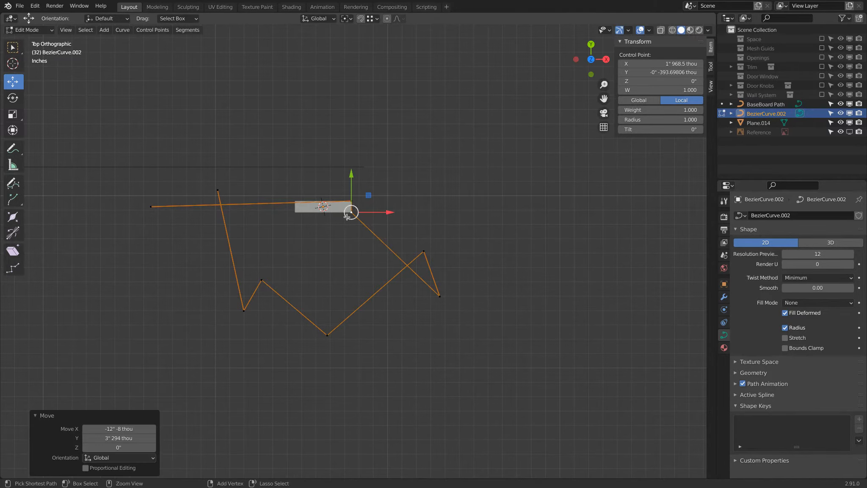
- Delete the two zigzag control points to the lower right of the plane
{"action": "left_click", "coordinate": [426, 251], "text": "shift"}
{"action": "key", "text": "x"}
{"action": "left_click", "coordinate": [461, 251]}
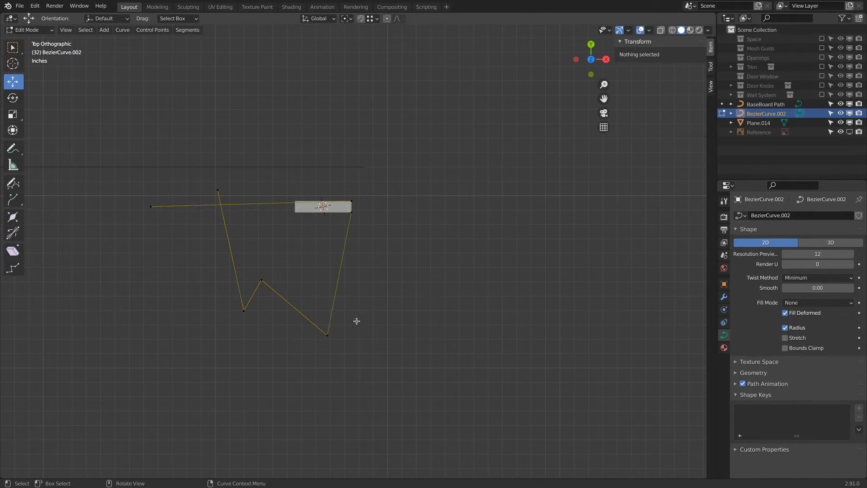
- Move the lowest control point onto the plane's lower left corner and the curve's left start point onto its upper left corner
{"action": "left_click", "coordinate": [326, 335]}
{"action": "left_click_drag", "start_coordinate": [327, 335], "coordinate": [294, 211]}
{"action": "left_click", "coordinate": [151, 207]}
{"action": "left_click_drag", "start_coordinate": [151, 206], "coordinate": [301, 201]}
- Delete the two leftover zigzag control points below the plane
{"action": "left_click", "coordinate": [250, 298]}
{"action": "left_click", "coordinate": [247, 305]}
{"action": "key", "text": "x"}
{"action": "left_click", "coordinate": [271, 281]}
{"action": "left_click", "coordinate": [263, 279]}
{"action": "key", "text": "x"}
{"action": "left_click", "coordinate": [271, 282]}
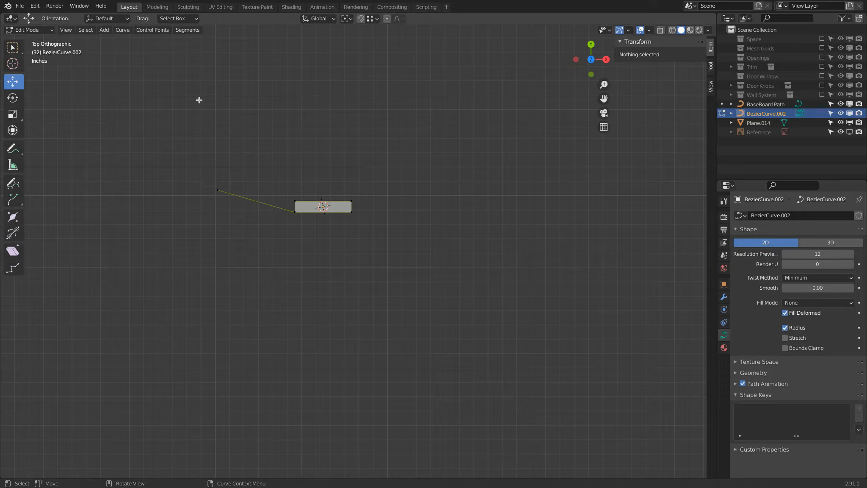
- Try toggling the curve cyclic, and delete the stray end point left of the plane
{"action": "left_click", "coordinate": [120, 30]}
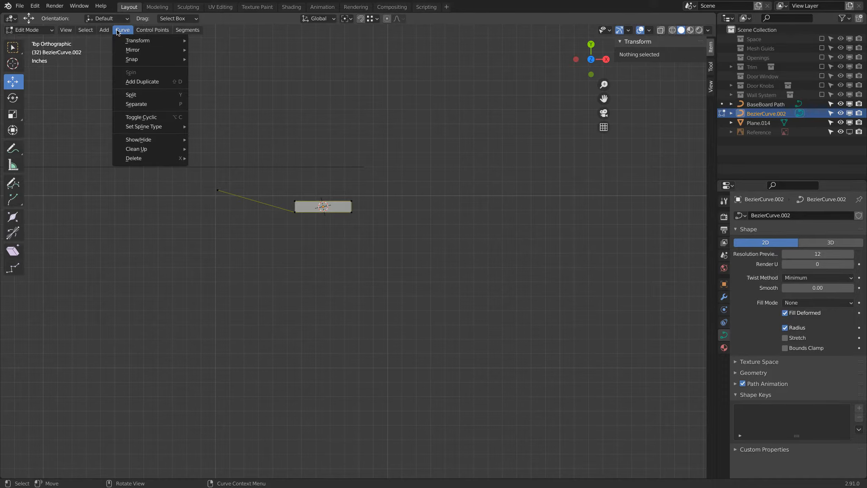
{"action": "left_click", "coordinate": [139, 118]}
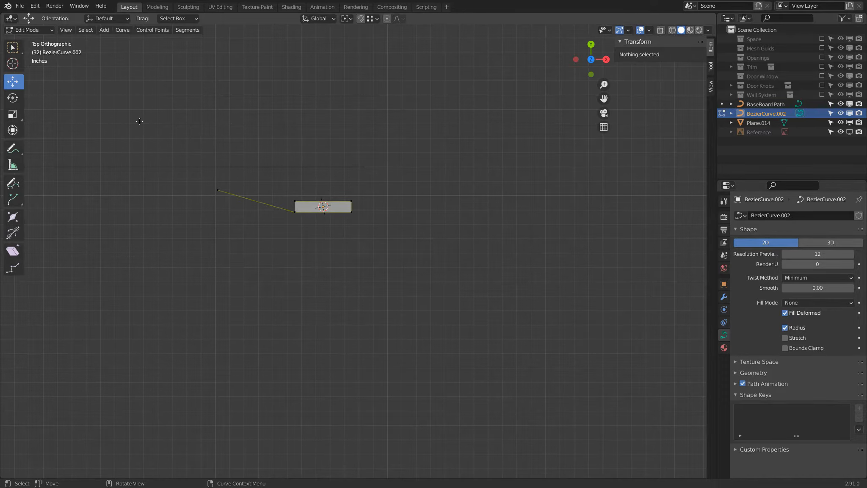
{"action": "scroll", "coordinate": [232, 178], "scroll_direction": "up", "scroll_amount": 4}
{"action": "scroll", "coordinate": [178, 169], "scroll_direction": "down", "scroll_amount": 1}
{"action": "left_click", "coordinate": [112, 152]}
{"action": "key", "text": "x"}
{"action": "left_click", "coordinate": [195, 132]}
- Leave Edit Mode and delete the plane Plane.014 inside the curve outline
{"action": "middle_click_drag", "start_coordinate": [211, 151], "coordinate": [301, 131]}
{"action": "scroll", "coordinate": [251, 124], "scroll_direction": "down", "scroll_amount": 6}
{"action": "scroll", "coordinate": [309, 174], "scroll_direction": "up", "scroll_amount": 5}
{"action": "middle_click_drag", "start_coordinate": [310, 175], "coordinate": [320, 206], "text": "shift"}
{"action": "scroll", "coordinate": [319, 206], "scroll_direction": "up", "scroll_amount": 1}
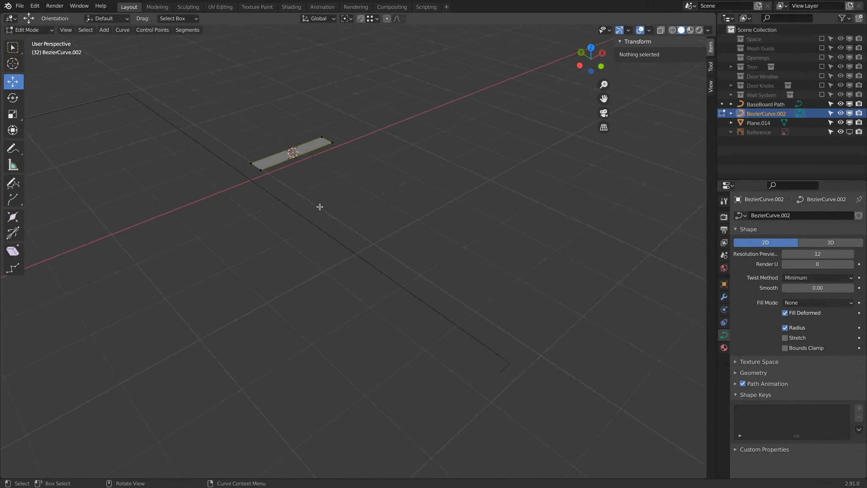
{"action": "key", "text": "Tab"}
{"action": "left_click", "coordinate": [265, 164]}
{"action": "key", "text": "x"}
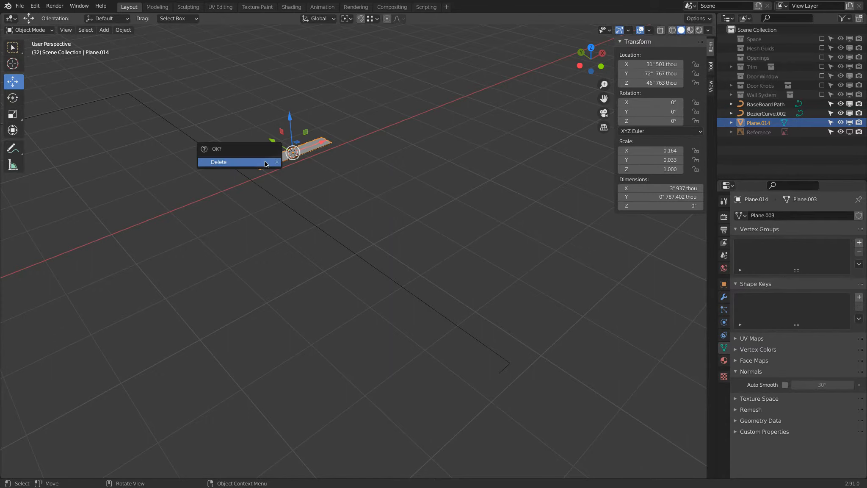
{"action": "left_click", "coordinate": [267, 162]}
- Select all control points of the rectangular curve and close it with Toggle Cyclic
{"action": "left_click", "coordinate": [270, 168]}
{"action": "key", "text": "Tab"}
{"action": "key", "text": "a"}
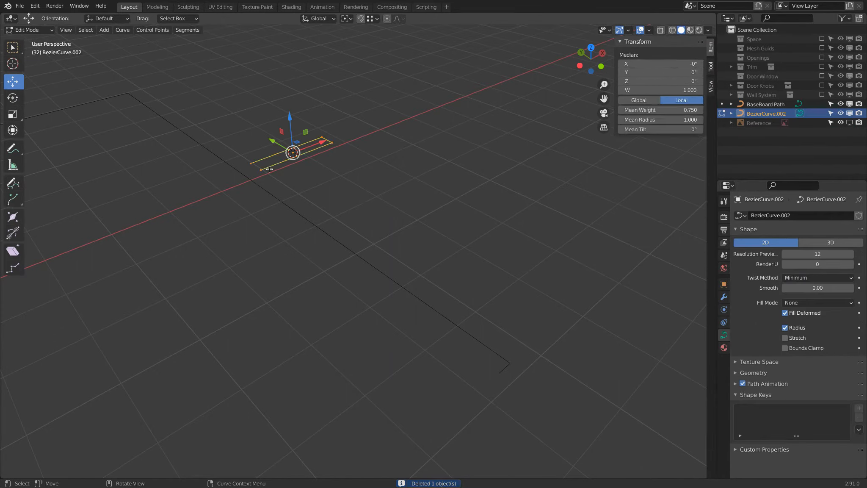
{"action": "left_click", "coordinate": [122, 30]}
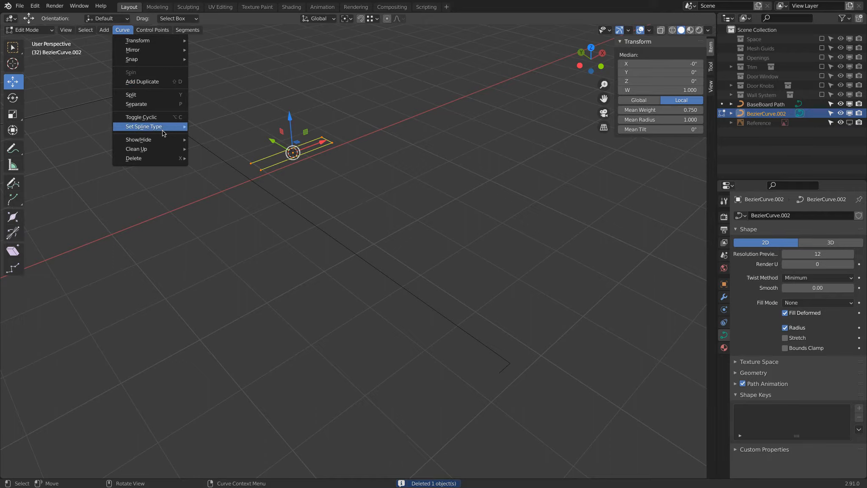
{"action": "left_click", "coordinate": [164, 117]}
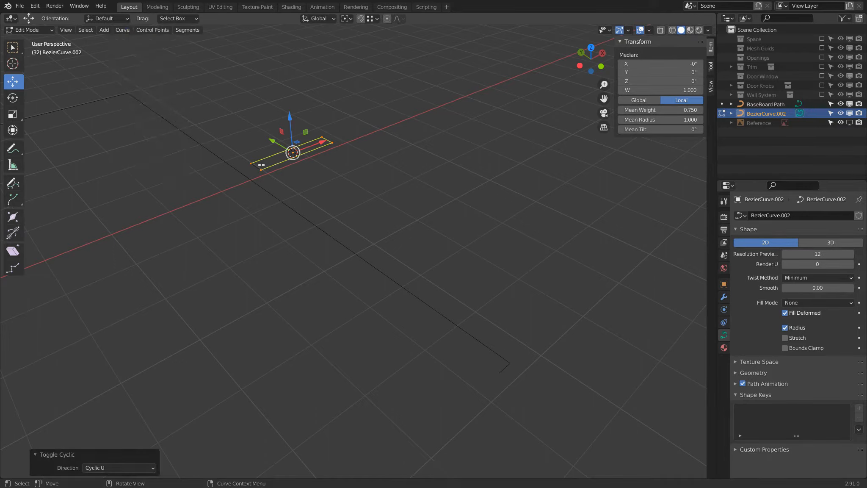
- Examine the closed rectangular curve from directly above in Edit Mode, and return to Object Mode
{"action": "key", "text": "Tab"}
{"action": "key", "text": "Tab"}
{"action": "mouse_move", "coordinate": [249, 165]}
{"action": "middle_mouse_down"}
{"action": "mouse_move", "coordinate": [242, 207]}
{"action": "mouse_move", "coordinate": [201, 187]}
{"action": "mouse_move", "coordinate": [244, 173]}
{"action": "middle_mouse_up"}
{"action": "scroll", "coordinate": [249, 170], "scroll_direction": "up", "scroll_amount": 3}
{"action": "key", "text": "KP_7"}
{"action": "scroll", "coordinate": [246, 354], "scroll_direction": "up", "scroll_amount": 3}
{"action": "middle_click_drag", "start_coordinate": [231, 340], "coordinate": [327, 283], "text": "shift"}
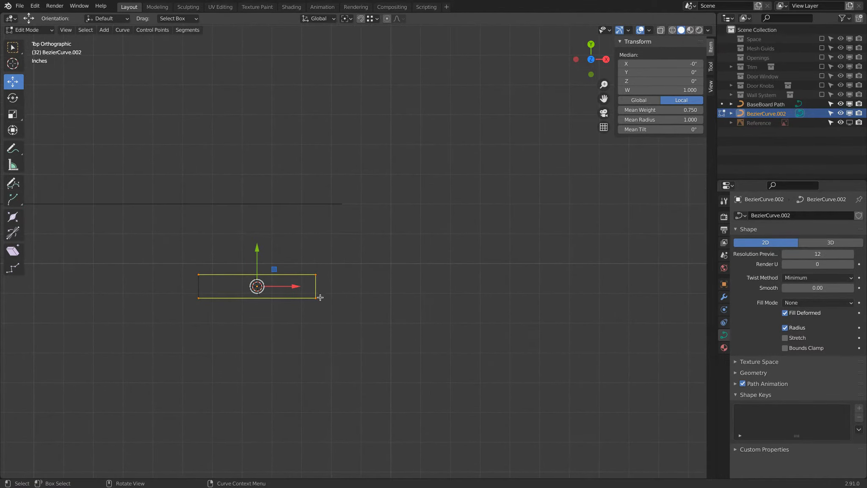
{"action": "left_click", "coordinate": [317, 296]}
{"action": "scroll", "coordinate": [316, 295], "scroll_direction": "down", "scroll_amount": 4}
{"action": "key", "text": "Tab"}
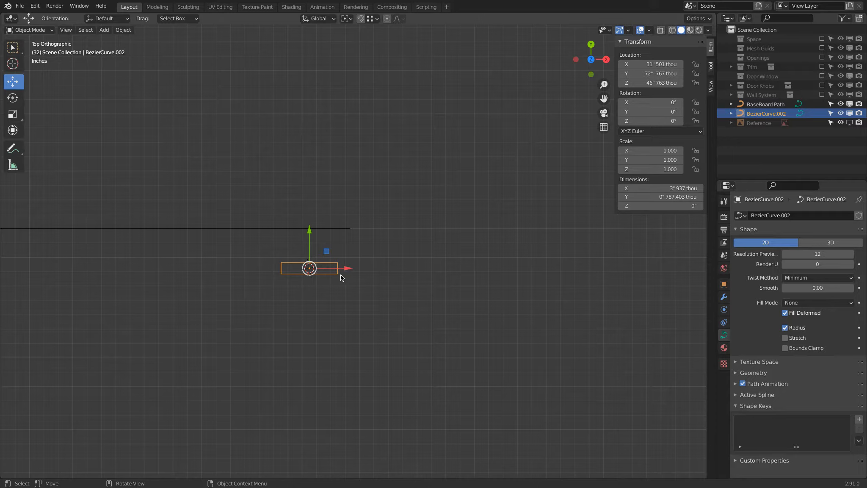
{"action": "key", "text": "KP_5"}
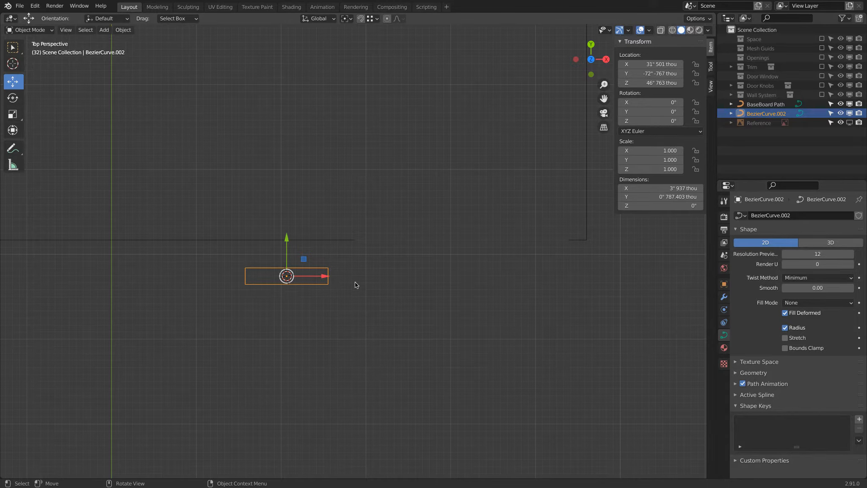
{"action": "scroll", "coordinate": [369, 284], "scroll_direction": "down", "scroll_amount": 1}
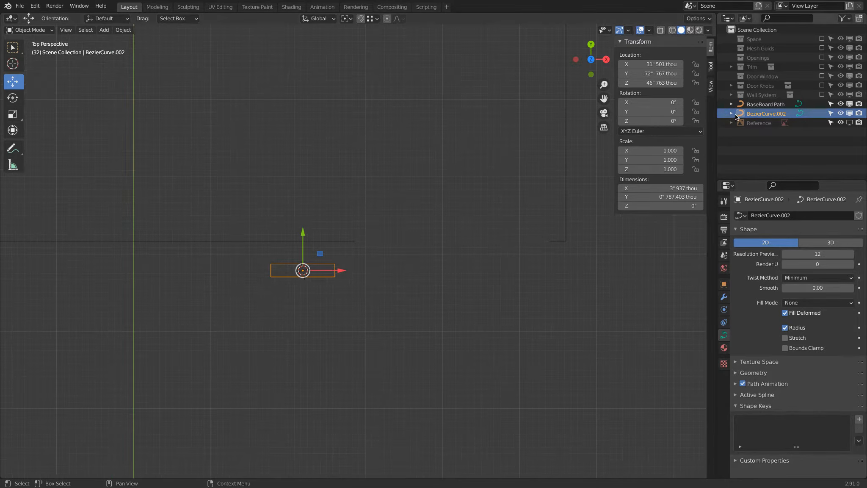
- Rename the rectangular curve BezierCurve.002 as BaseBoard Profile
{"action": "double_click", "coordinate": [765, 113]}
{"action": "type", "text": "BaseBoard"}
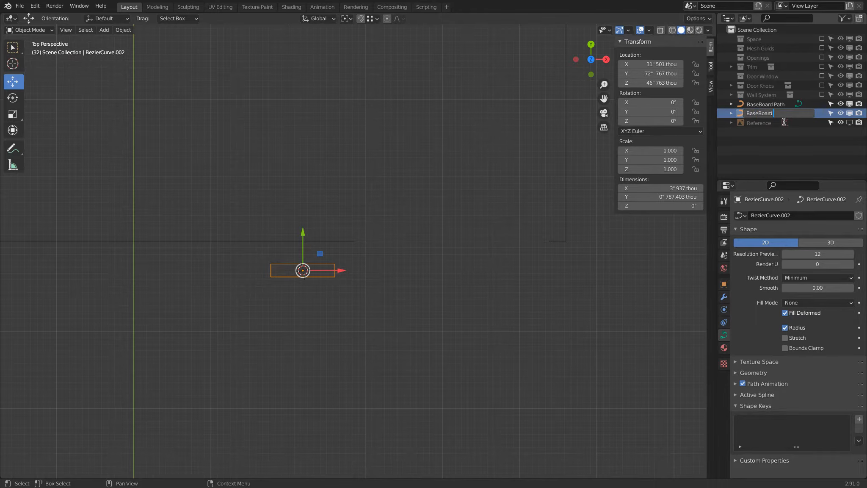
{"action": "type", "text": " Profile"}
{"action": "key", "text": "Return"}
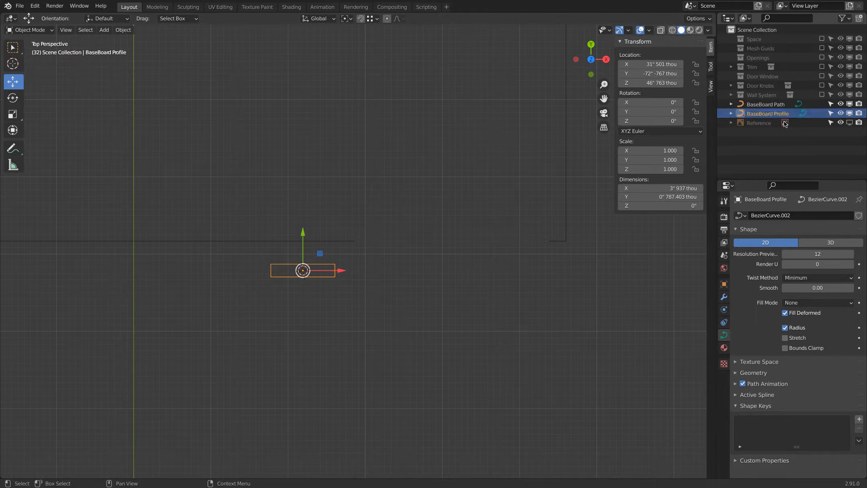
- Set the BaseBoard Path curve's bevel to Object, with BaseBoard Profile as the bevel object
{"action": "left_click", "coordinate": [552, 243]}
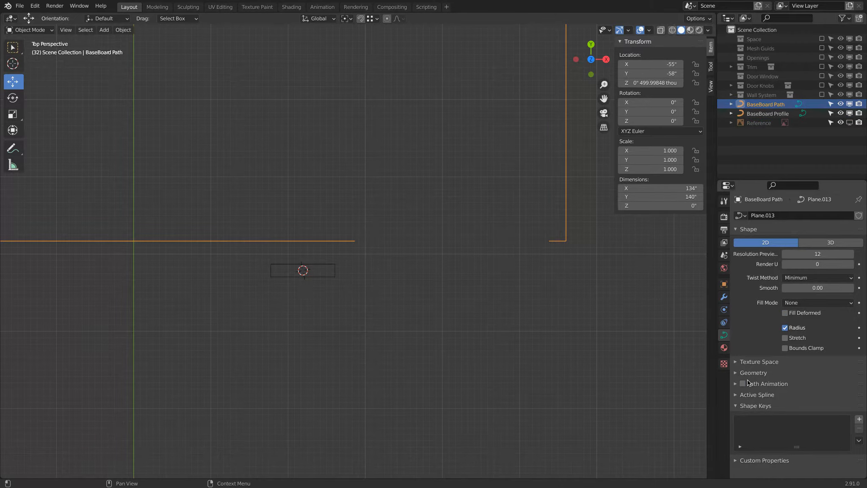
{"action": "left_click", "coordinate": [735, 406]}
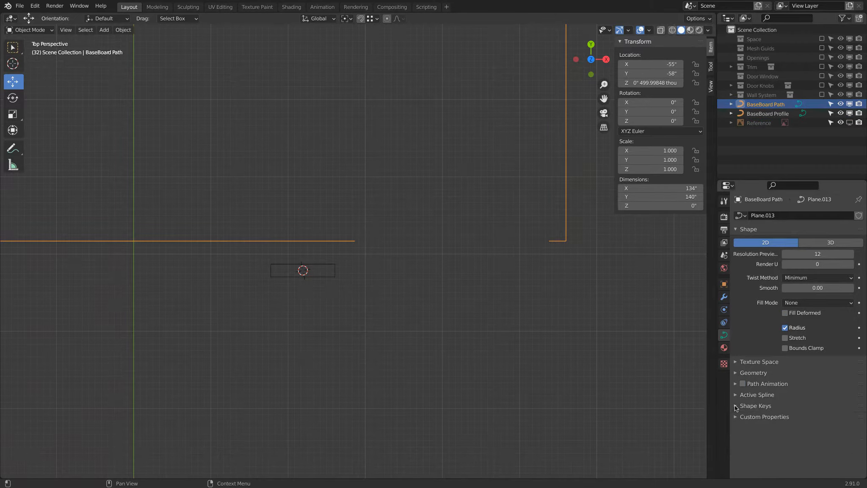
{"action": "left_click", "coordinate": [736, 373]}
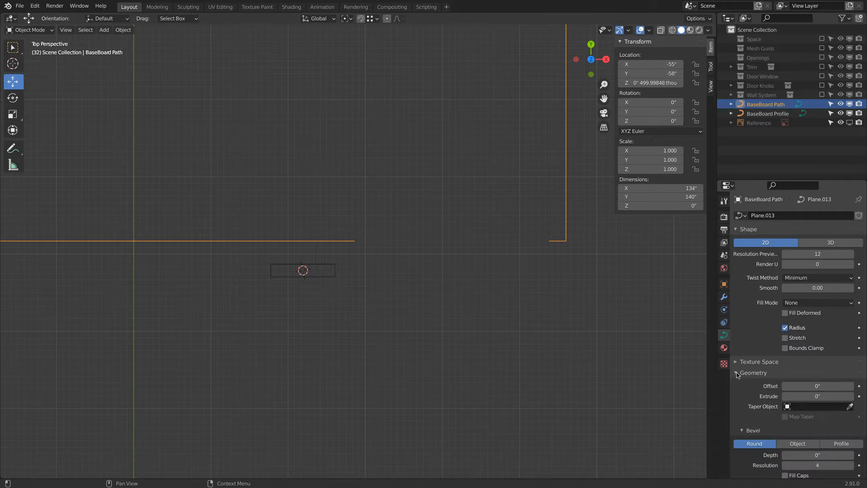
{"action": "scroll", "coordinate": [744, 404], "scroll_direction": "down", "scroll_amount": 3}
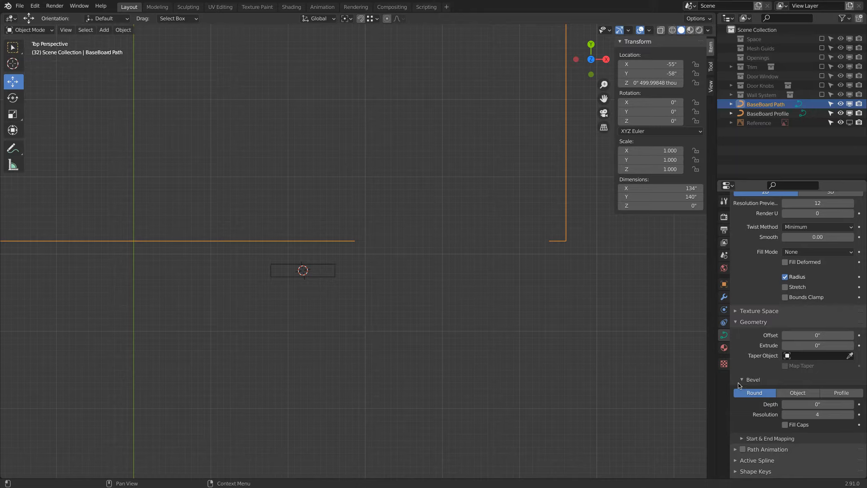
{"action": "left_click", "coordinate": [797, 393]}
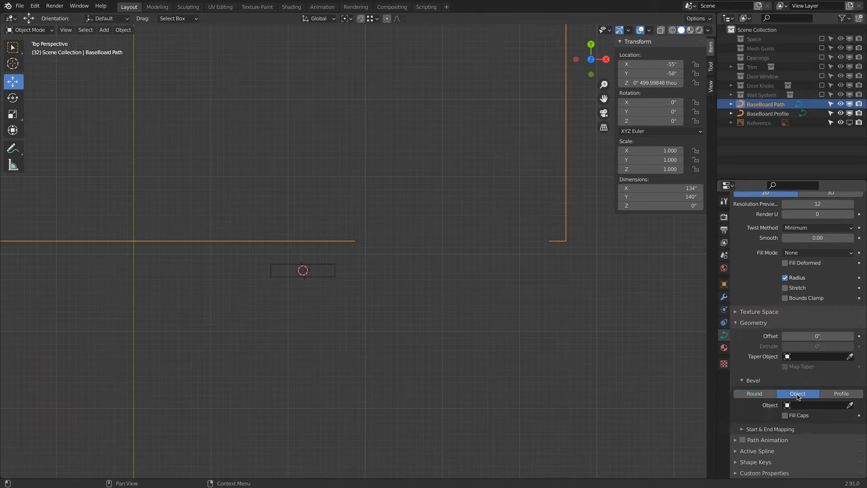
{"action": "left_click", "coordinate": [849, 405]}
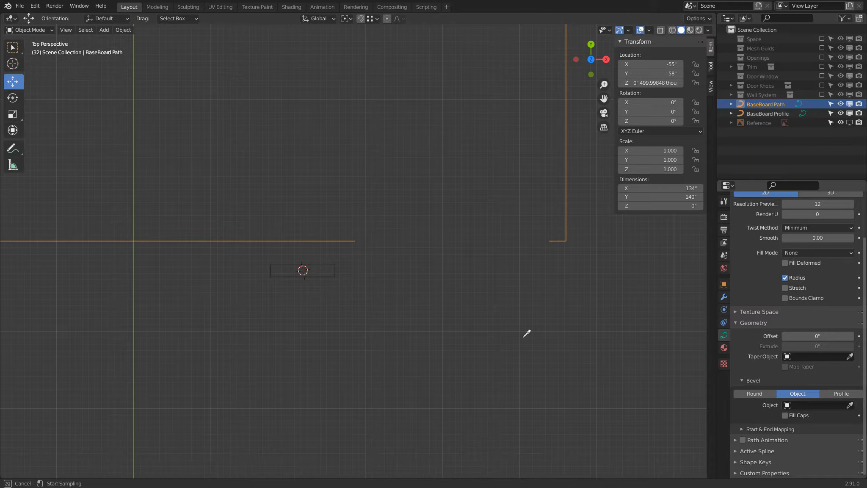
{"action": "left_click", "coordinate": [333, 264]}
{"action": "scroll", "coordinate": [343, 271], "scroll_direction": "down", "scroll_amount": 1}
{"action": "middle_click_drag", "start_coordinate": [343, 271], "coordinate": [392, 249]}
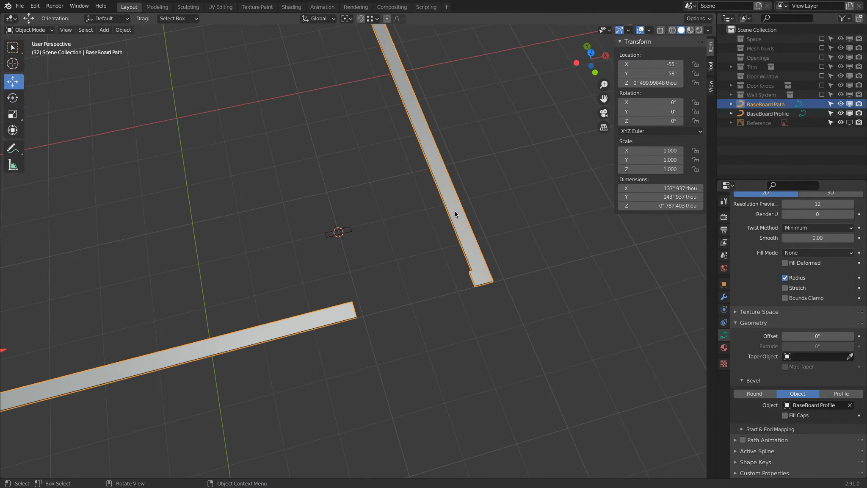
{"action": "middle_click_drag", "start_coordinate": [383, 327], "coordinate": [339, 292]}
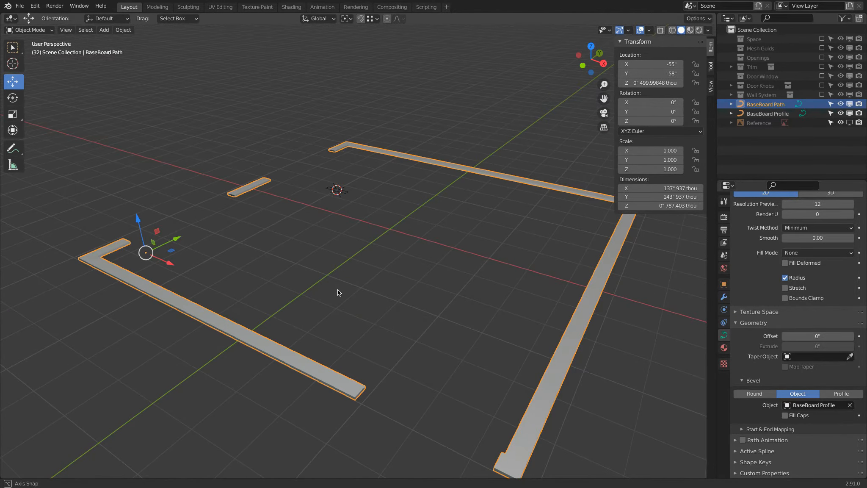
- Move the BaseBoard Profile beside the open baseboard end, to about X 39.3, Y -70.0 and Z 1.37 inches
{"action": "left_click", "coordinate": [339, 191]}
{"action": "key", "text": "g"}
{"action": "key", "text": "z"}
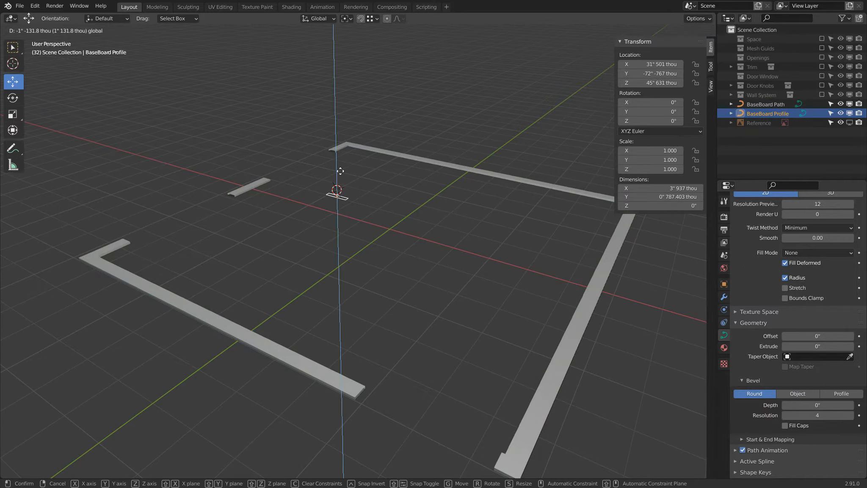
{"action": "left_click_drag", "start_coordinate": [377, 362], "coordinate": [376, 358]}
{"action": "left_click_drag", "start_coordinate": [371, 410], "coordinate": [404, 425]}
{"action": "middle_click_drag", "start_coordinate": [394, 412], "coordinate": [374, 262], "text": "ctrl"}
{"action": "middle_click_drag", "start_coordinate": [425, 429], "coordinate": [392, 199], "text": "shift"}
{"action": "left_click_drag", "start_coordinate": [371, 312], "coordinate": [364, 267]}
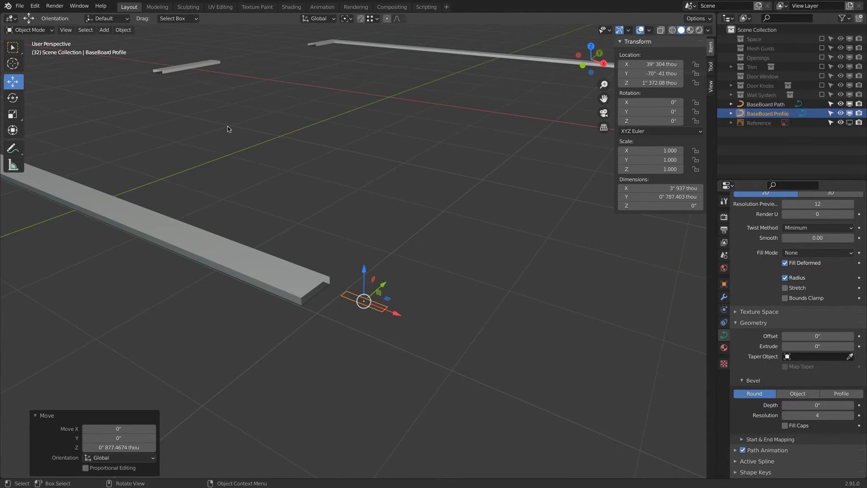
- Examine the BaseBoard Profile and the BaseBoard Path's centre line in wireframe and Edit Mode
{"action": "key", "text": "Tab"}
{"action": "scroll", "coordinate": [228, 128], "scroll_direction": "down", "scroll_amount": 4}
{"action": "key", "text": "a"}
{"action": "key", "text": "z"}
{"action": "left_click", "coordinate": [56, 194]}
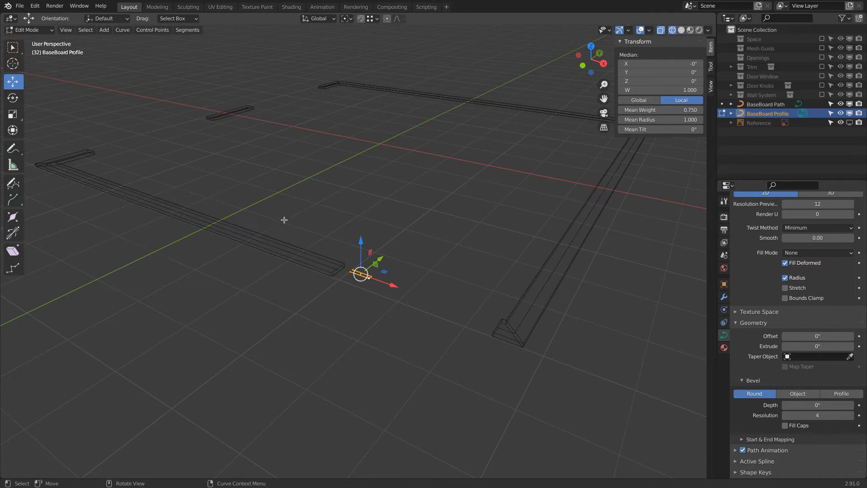
{"action": "key", "text": "Tab"}
{"action": "left_click", "coordinate": [284, 247]}
{"action": "key", "text": "Tab"}
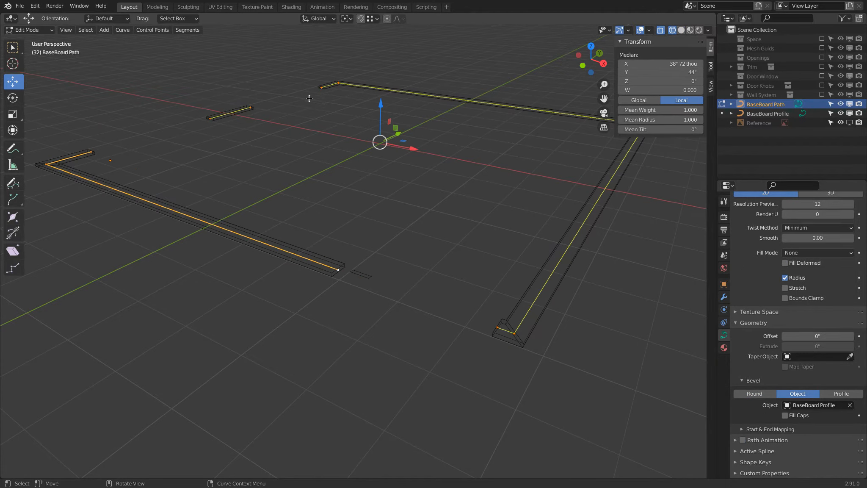
- Return to Object Mode with solid shading and enable Fill Caps on the BaseBoard Path bevel
{"action": "key", "text": "Tab"}
{"action": "key", "text": "shift+z"}
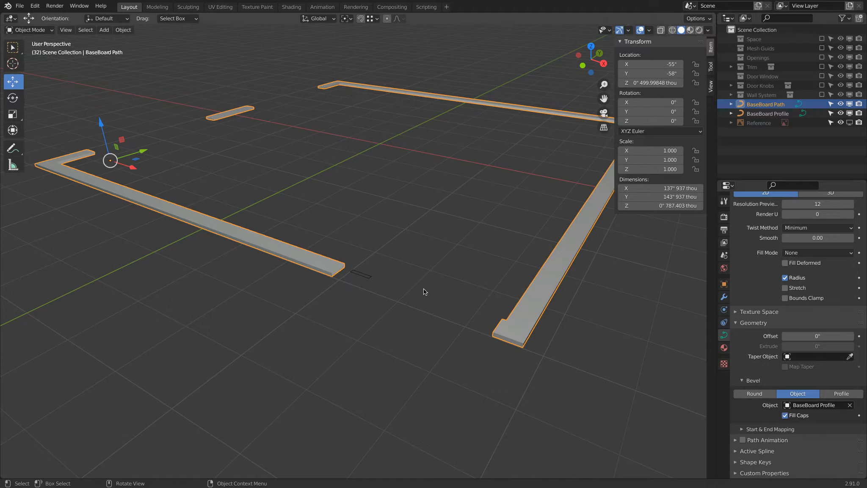
{"action": "scroll", "coordinate": [361, 281], "scroll_direction": "up", "scroll_amount": 1}
{"action": "scroll", "coordinate": [362, 282], "scroll_direction": "up", "scroll_amount": 1}
{"action": "scroll", "coordinate": [361, 282], "scroll_direction": "down", "scroll_amount": 1}
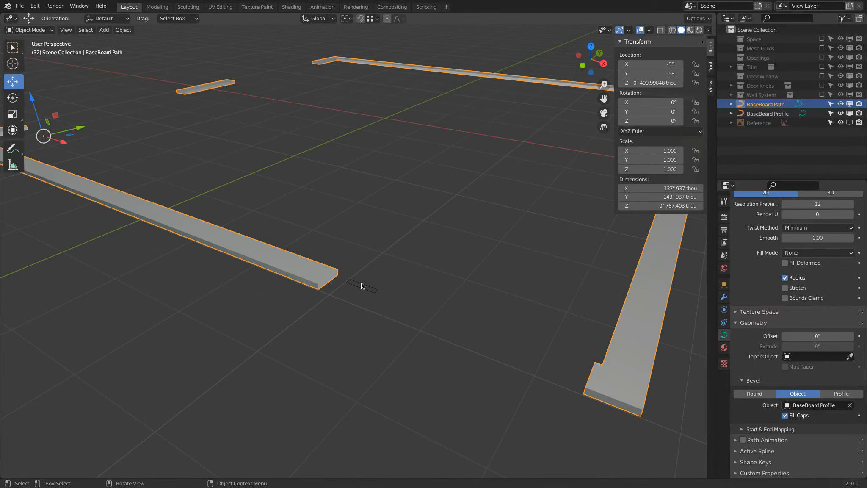
- Compare the profile rectangle with the path's position at the baseboard end, checking the path's points in Edit Mode
{"action": "left_click", "coordinate": [361, 283]}
{"action": "scroll", "coordinate": [380, 276], "scroll_direction": "up", "scroll_amount": 2}
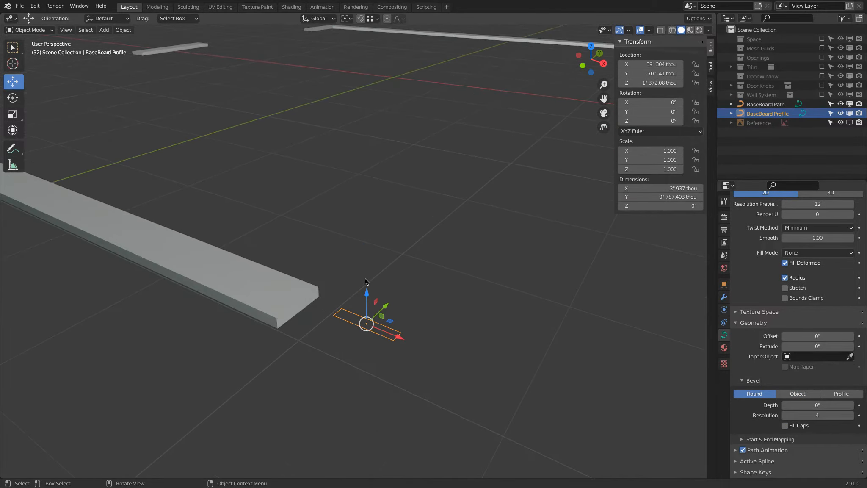
{"action": "left_click", "coordinate": [289, 299]}
{"action": "key", "text": "Tab"}
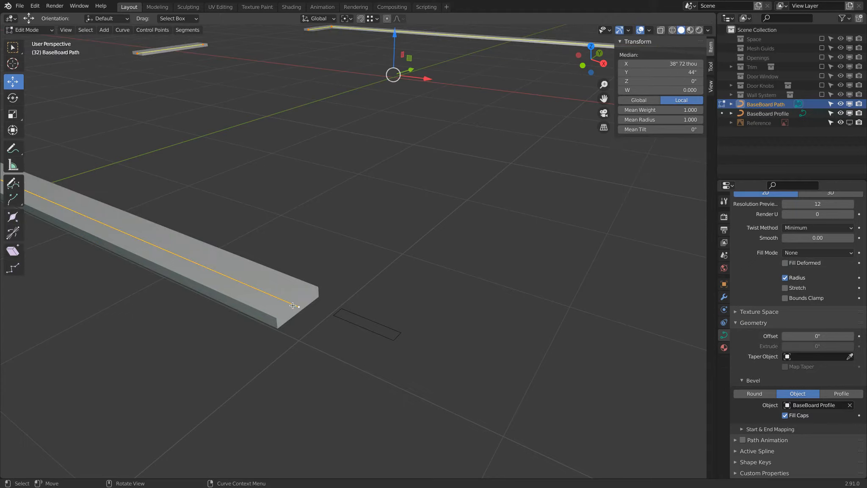
{"action": "key", "text": "Tab"}
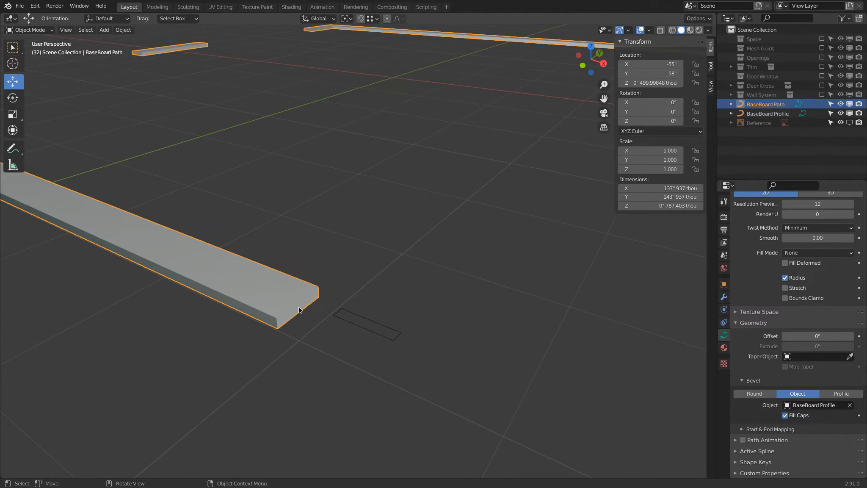
- Enable the Space collection and raise the BaseBoard Profile about 4.47 inches along Z
{"action": "left_click", "coordinate": [822, 39]}
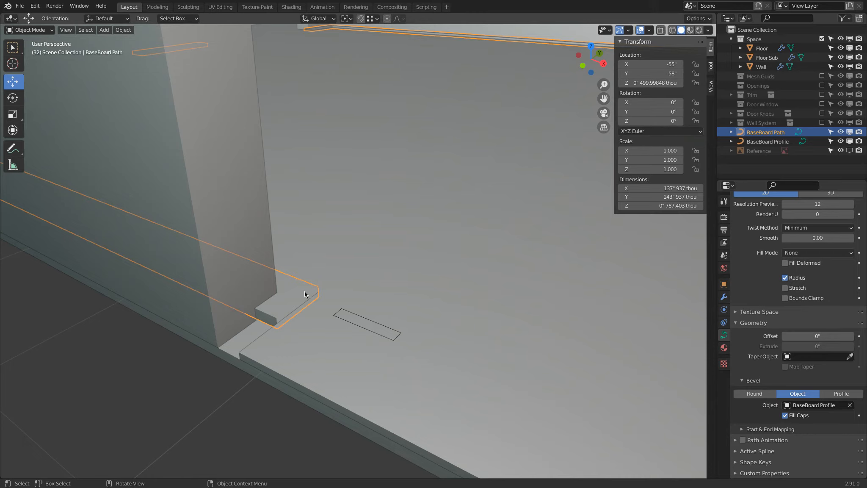
{"action": "left_click", "coordinate": [348, 319]}
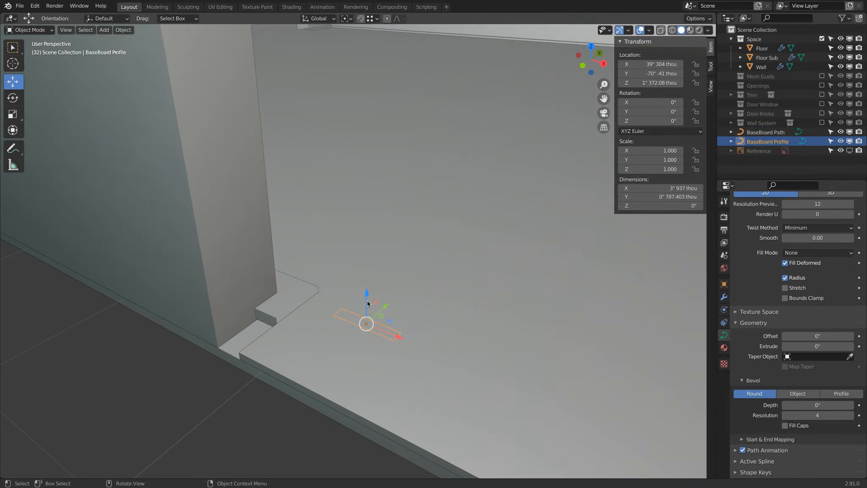
{"action": "key", "text": "g"}
{"action": "key", "text": "z"}
{"action": "left_click", "coordinate": [373, 221]}
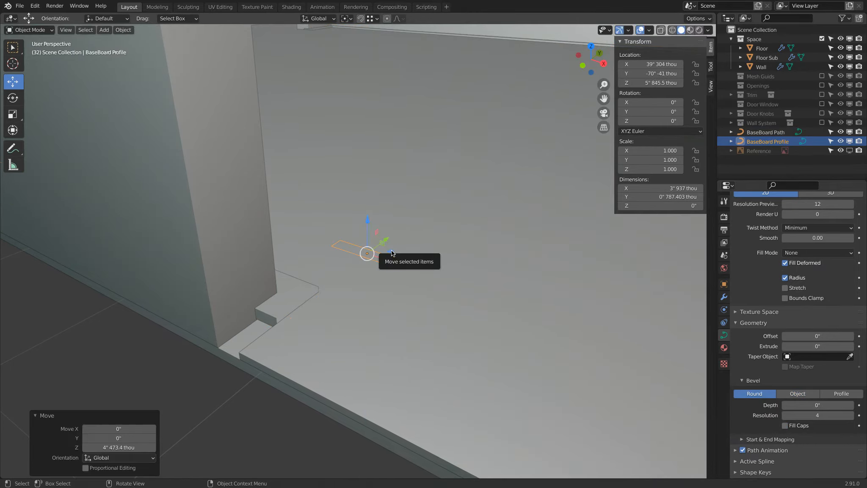
- In Edit Mode, shift all the profile's points about -2.08 inches along X, bringing its short edge near the object's origin
{"action": "key", "text": "Tab"}
{"action": "left_click_drag", "start_coordinate": [394, 260], "coordinate": [362, 256]}
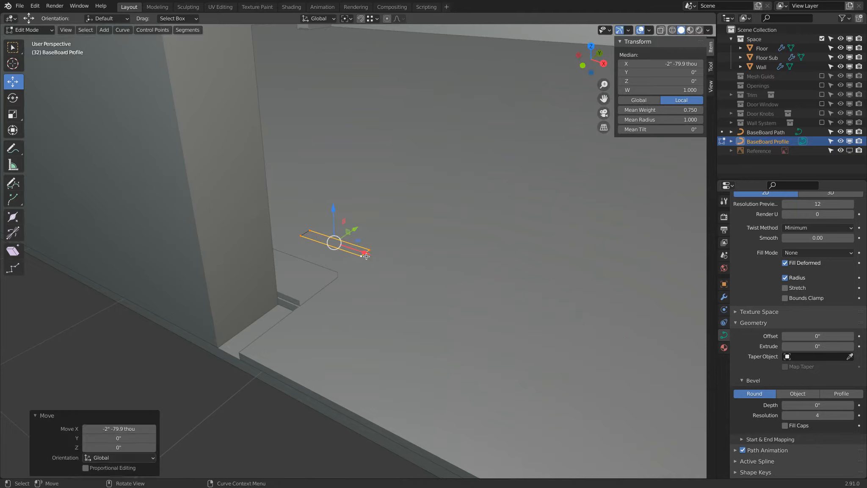
{"action": "left_click", "coordinate": [369, 253]}
{"action": "left_click", "coordinate": [369, 250], "text": "shift"}
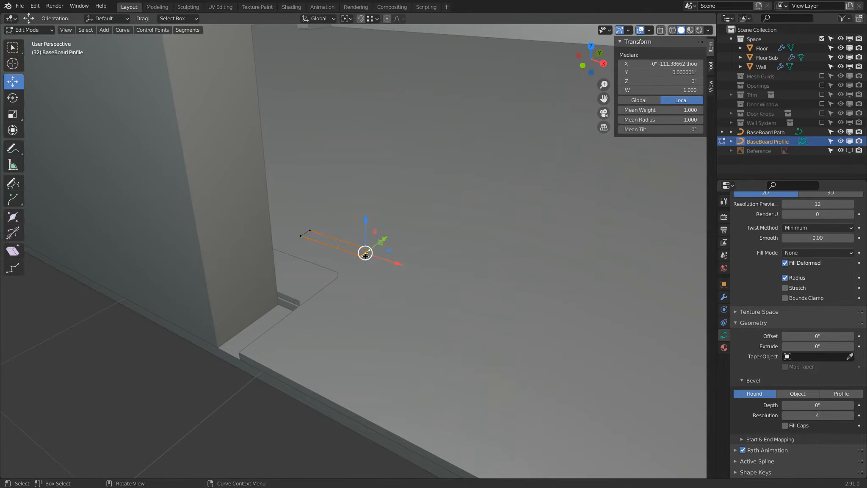
{"action": "key", "text": "Tab"}
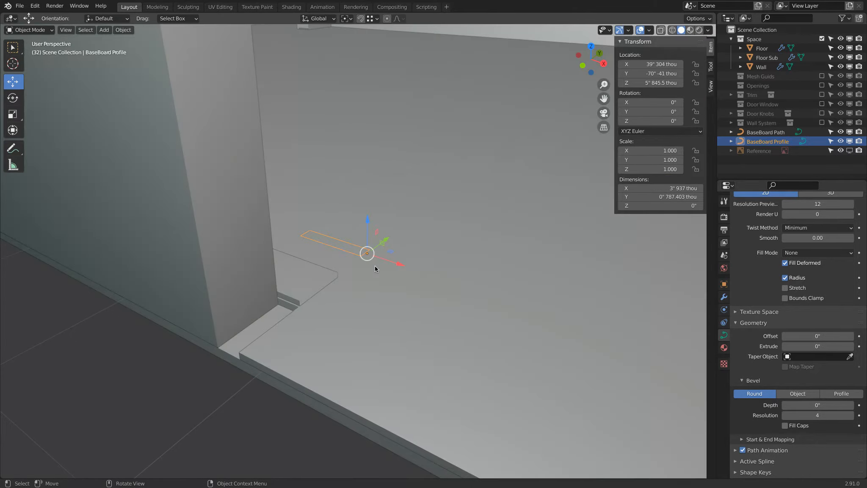
- Shift all the profile's points about 0.48 inches along Y in Edit Mode, bringing a corner near the object's origin
{"action": "key", "text": "Tab"}
{"action": "key", "text": "a"}
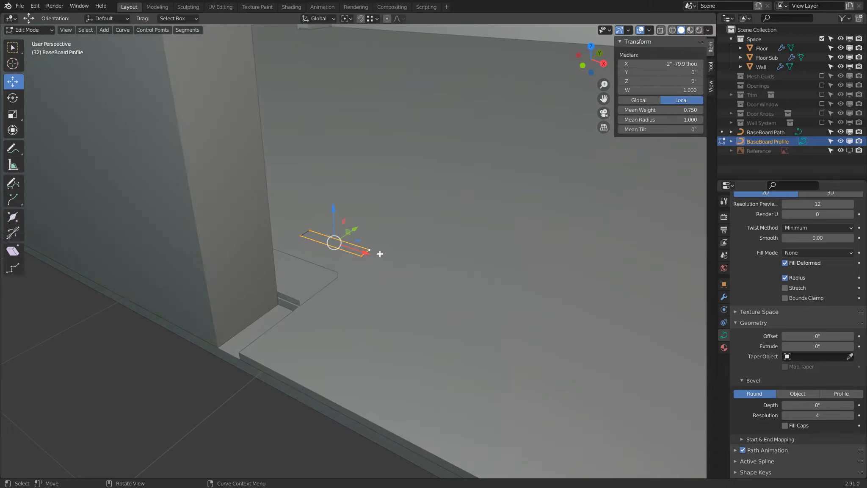
{"action": "key", "text": "g"}
{"action": "key", "text": "y"}
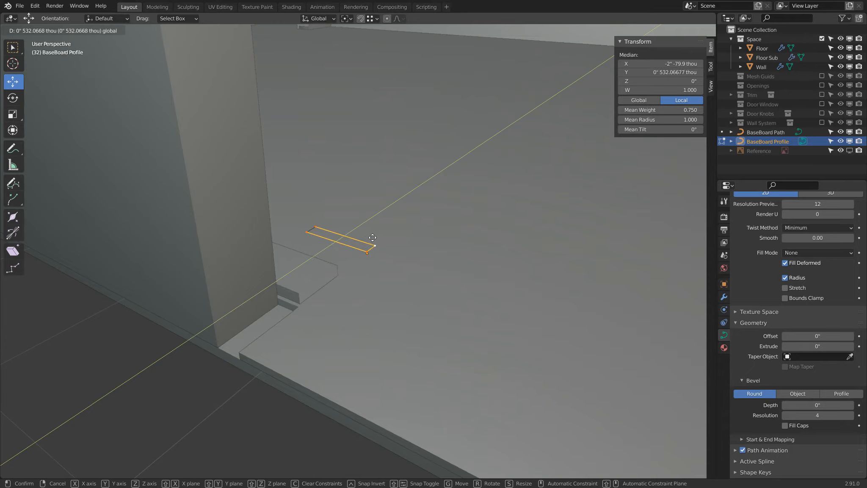
{"action": "left_click", "coordinate": [372, 238]}
{"action": "middle_click_drag", "start_coordinate": [372, 238], "coordinate": [146, 247]}
{"action": "key", "text": "Tab"}
{"action": "key", "text": "Tab"}
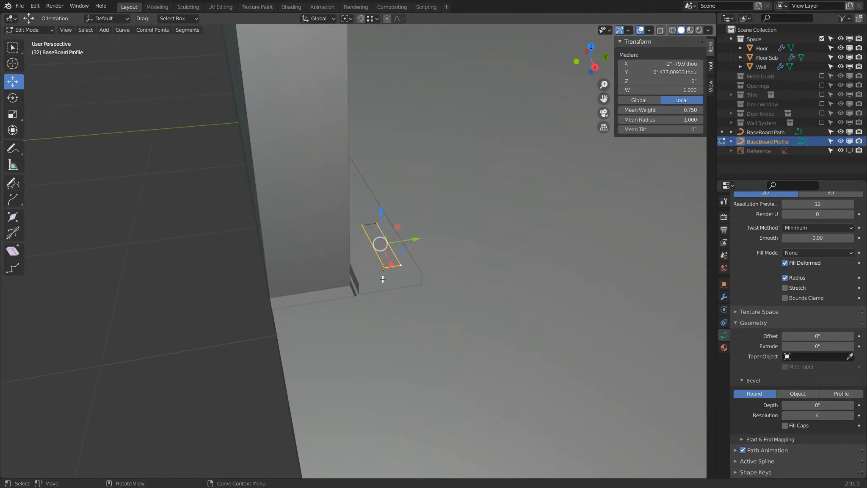
- Snap the 3D cursor to the BaseBoard Profile's corner point and set the object's origin to the 3D cursor
{"action": "left_click", "coordinate": [383, 270]}
{"action": "key", "text": "shift+s"}
{"action": "left_click", "coordinate": [429, 335]}
{"action": "key", "text": "Tab"}
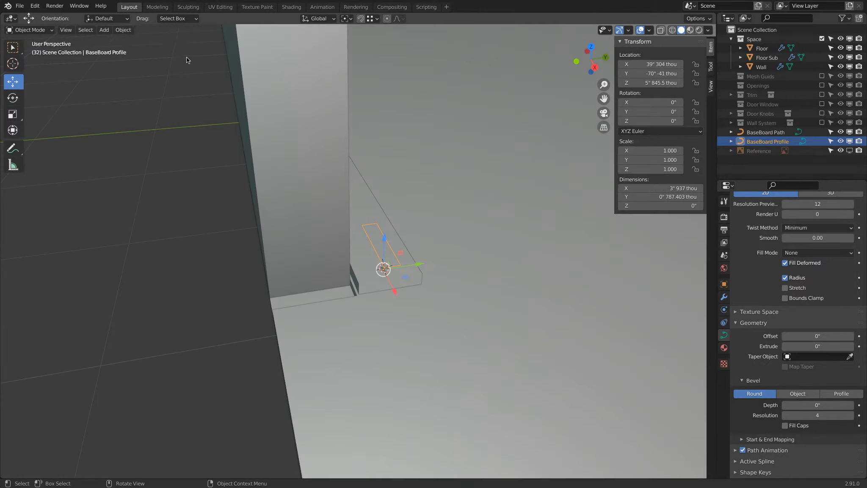
{"action": "right_click", "coordinate": [508, 198]}
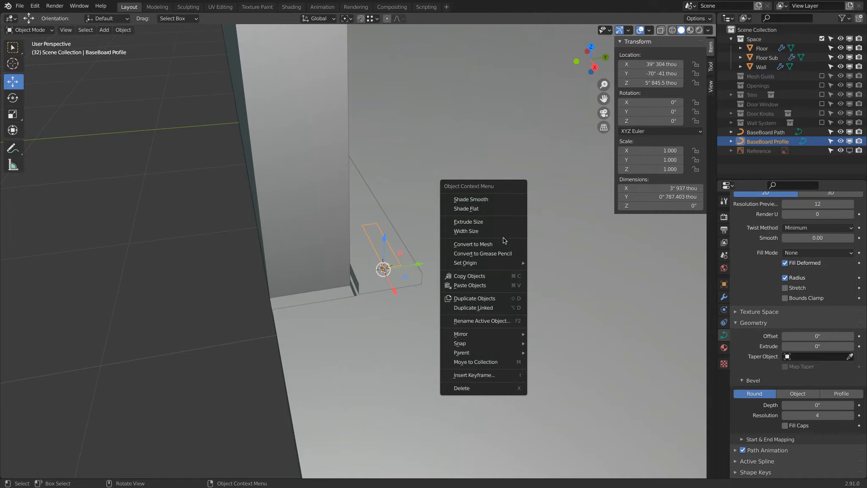
{"action": "mouse_move", "coordinate": [505, 262]}
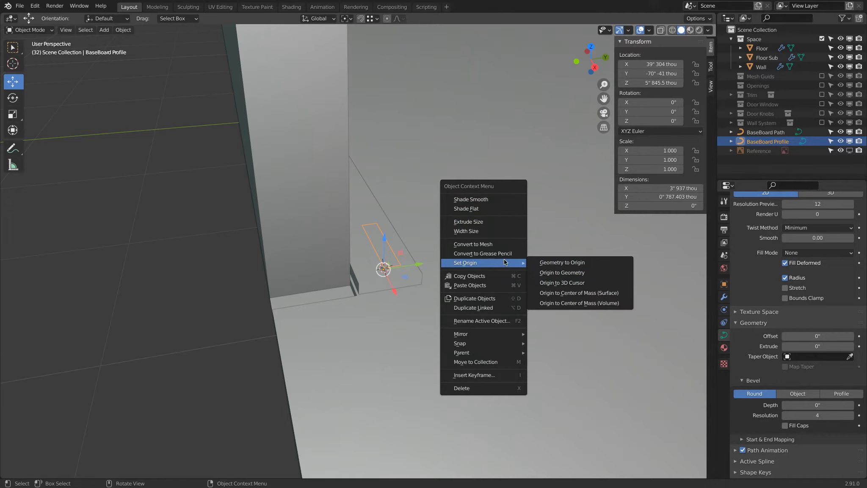
{"action": "left_click", "coordinate": [580, 282]}
- Check around the room which baseboard sections follow the inner side of the walls and which do not
{"action": "middle_click_drag", "start_coordinate": [416, 282], "coordinate": [438, 272]}
{"action": "middle_click_drag", "start_coordinate": [349, 255], "coordinate": [399, 225], "text": "shift"}
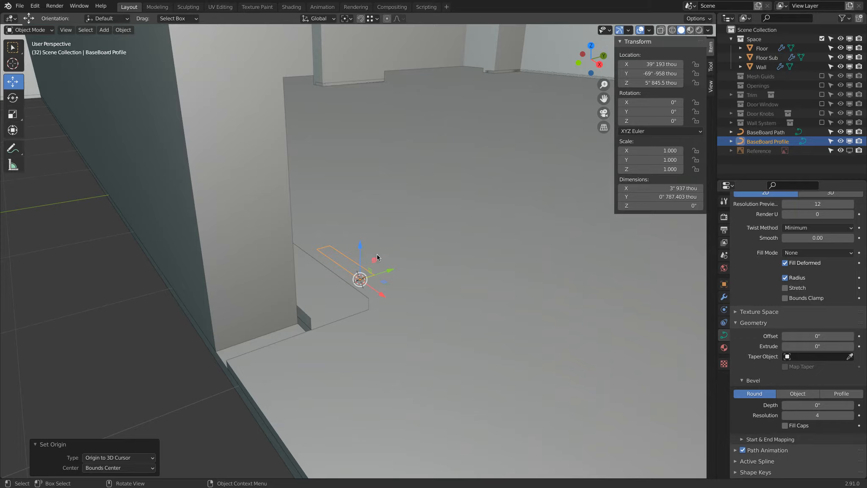
{"action": "scroll", "coordinate": [423, 222], "scroll_direction": "down", "scroll_amount": 6}
{"action": "middle_click_drag", "start_coordinate": [457, 197], "coordinate": [333, 224]}
{"action": "scroll", "coordinate": [417, 225], "scroll_direction": "down", "scroll_amount": 7}
{"action": "scroll", "coordinate": [418, 225], "scroll_direction": "up", "scroll_amount": 8}
{"action": "scroll", "coordinate": [477, 203], "scroll_direction": "down", "scroll_amount": 4}
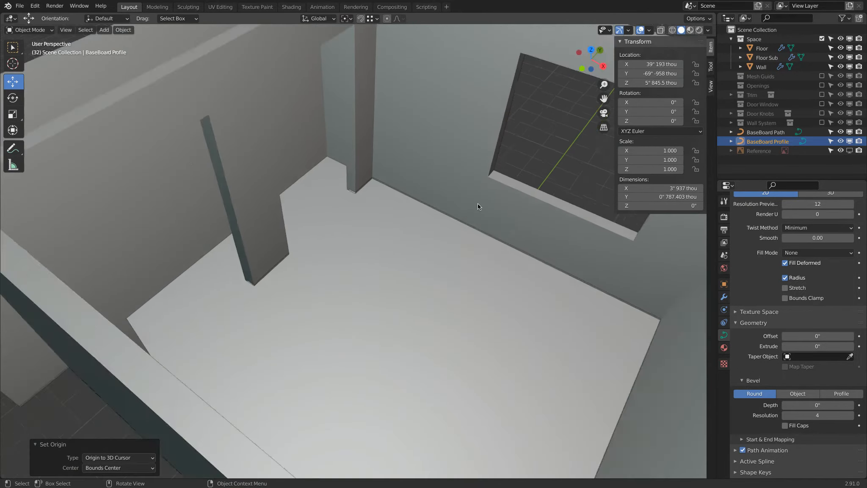
{"action": "middle_click_drag", "start_coordinate": [445, 208], "coordinate": [322, 214]}
{"action": "scroll", "coordinate": [196, 231], "scroll_direction": "up", "scroll_amount": 2}
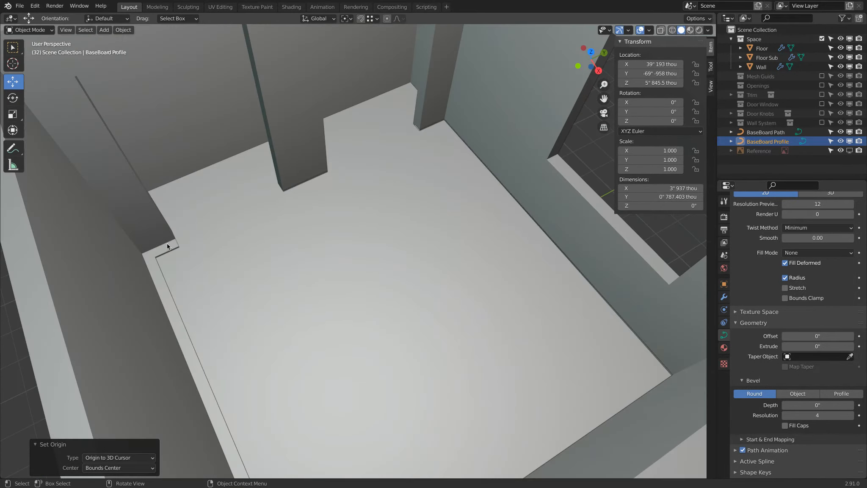
- In the BaseBoard Path, switch the direction of the short pillar segment and the long segment running along the window wall
{"action": "left_click", "coordinate": [168, 248]}
{"action": "key", "text": "Tab"}
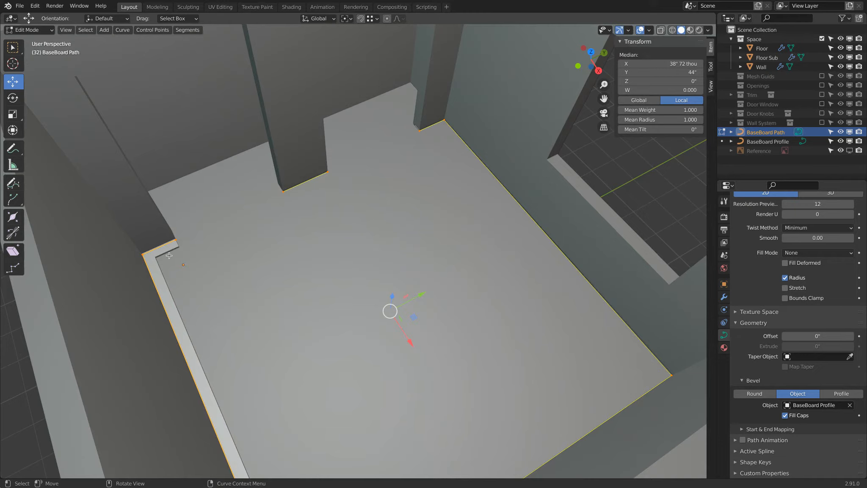
{"action": "left_click", "coordinate": [283, 191]}
{"action": "left_click", "coordinate": [327, 172], "text": "shift"}
{"action": "left_click", "coordinate": [419, 130], "text": "shift"}
{"action": "left_click", "coordinate": [444, 120], "text": "shift"}
{"action": "scroll", "coordinate": [539, 215], "scroll_direction": "down", "scroll_amount": 2}
{"action": "left_click", "coordinate": [592, 339], "text": "shift"}
{"action": "scroll", "coordinate": [542, 343], "scroll_direction": "down", "scroll_amount": 2}
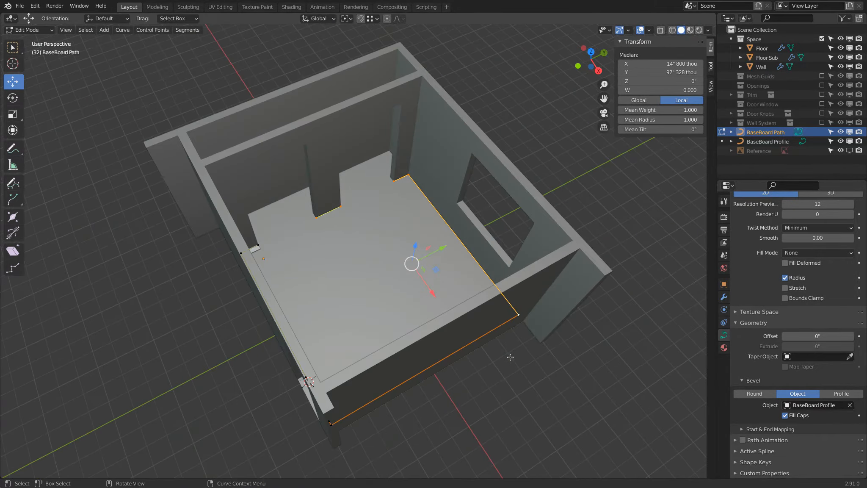
{"action": "left_click", "coordinate": [318, 432], "text": "shift"}
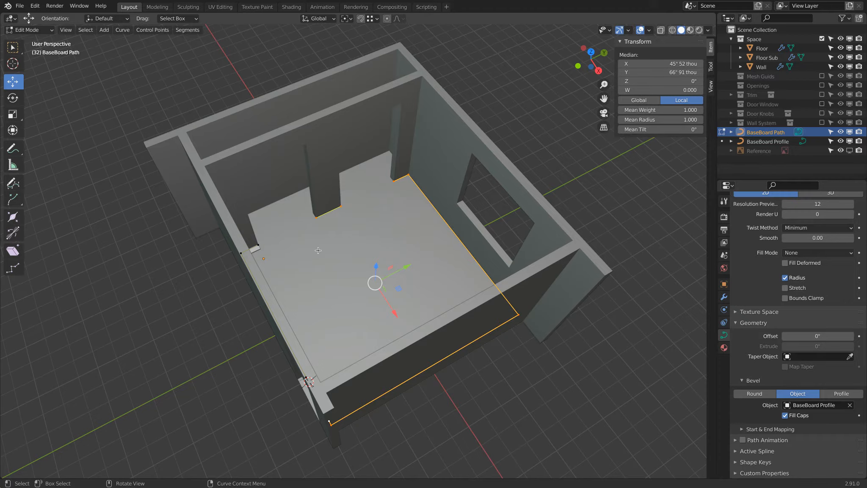
{"action": "left_click", "coordinate": [187, 29]}
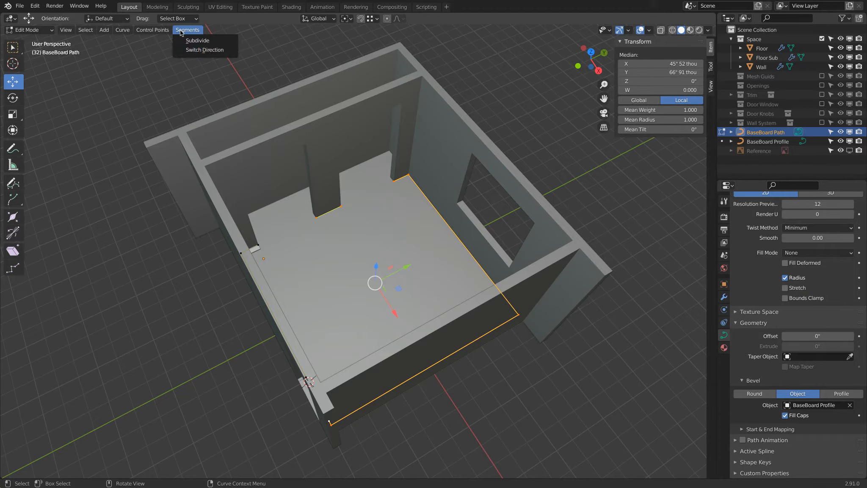
{"action": "left_click", "coordinate": [191, 51]}
{"action": "scroll", "coordinate": [337, 208], "scroll_direction": "up", "scroll_amount": 3}
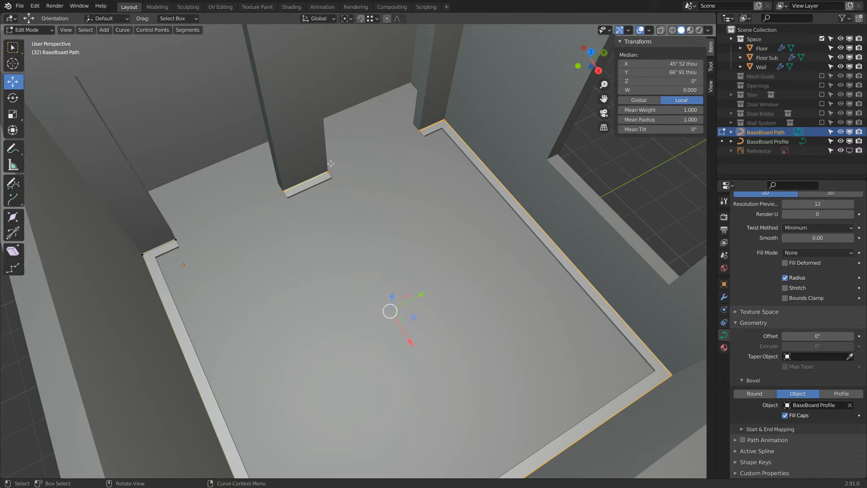
- Switch the selected path segments' direction back and forth to compare which side of the wall the baseboard falls on
{"action": "middle_click_drag", "start_coordinate": [251, 208], "coordinate": [360, 155]}
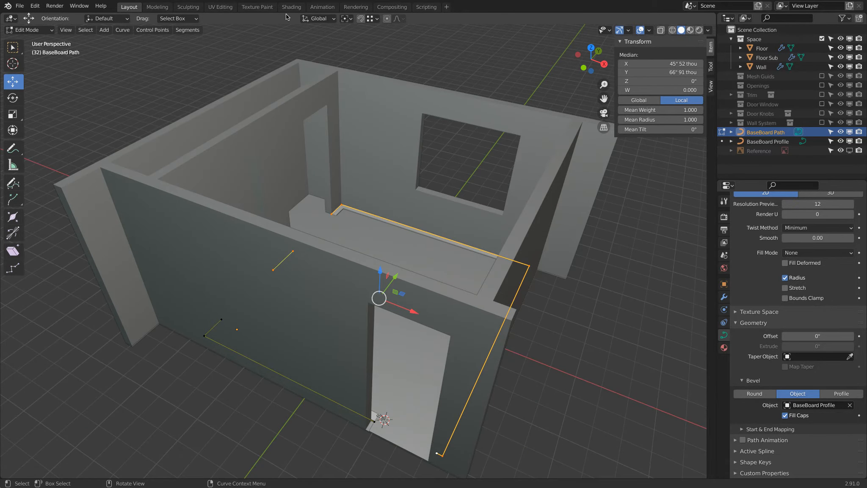
{"action": "left_click", "coordinate": [188, 31]}
{"action": "left_click", "coordinate": [192, 51]}
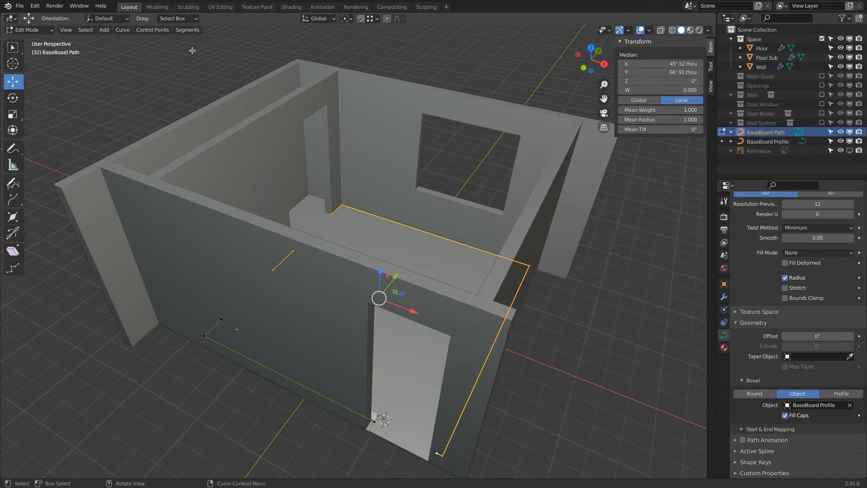
{"action": "left_click", "coordinate": [188, 30]}
{"action": "left_click", "coordinate": [192, 49]}
- Examine the baseboard ends beside the doorway, comparing them with the path's points in wireframe and solid shading
{"action": "middle_click_drag", "start_coordinate": [409, 166], "coordinate": [324, 226]}
{"action": "scroll", "coordinate": [254, 204], "scroll_direction": "up", "scroll_amount": 3}
{"action": "key", "text": "Tab"}
{"action": "scroll", "coordinate": [253, 225], "scroll_direction": "up", "scroll_amount": 2}
{"action": "scroll", "coordinate": [253, 226], "scroll_direction": "up", "scroll_amount": 3}
{"action": "key", "text": "Tab"}
{"action": "key", "text": "shift+z"}
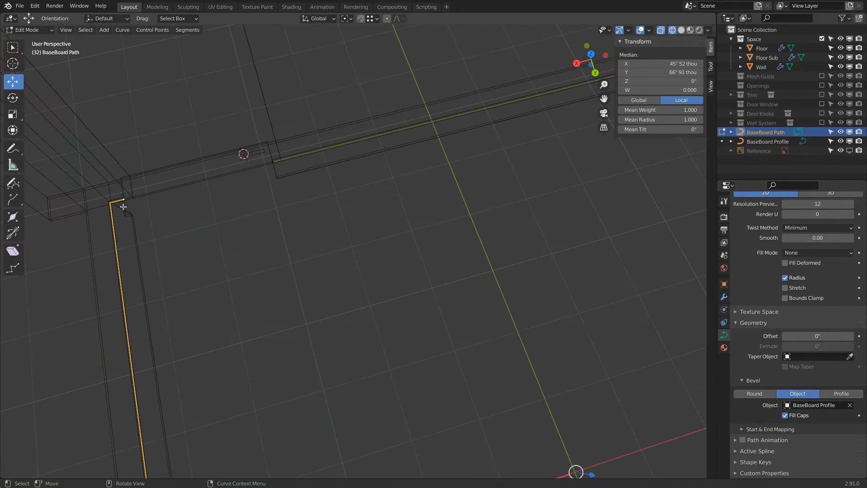
{"action": "key", "text": "shift+z"}
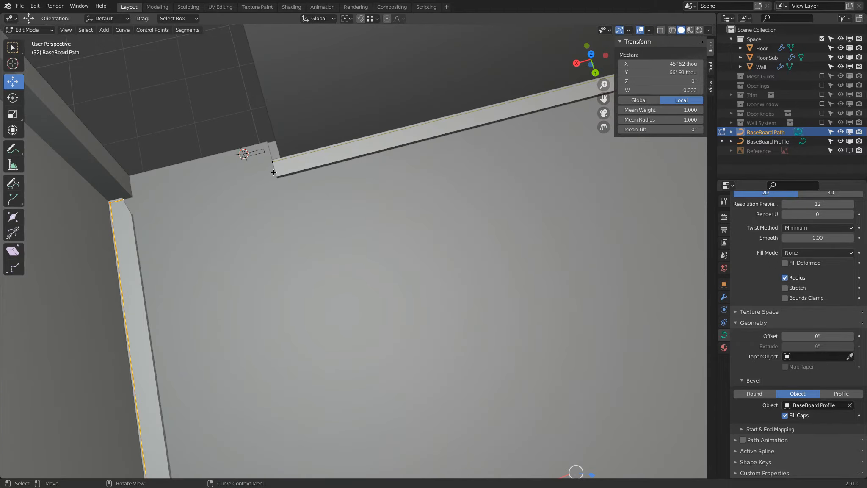
- In Edit Mode, move the Floor's two side edges in the doorway about -1.72 inches along X
{"action": "key", "text": "Tab"}
{"action": "scroll", "coordinate": [273, 172], "scroll_direction": "down", "scroll_amount": 3}
{"action": "left_click", "coordinate": [255, 198]}
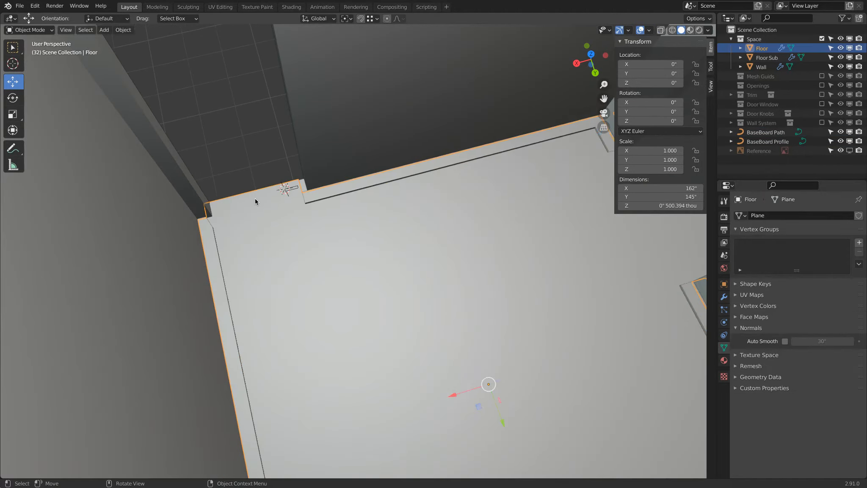
{"action": "scroll", "coordinate": [238, 214], "scroll_direction": "down", "scroll_amount": 5}
{"action": "middle_click_drag", "start_coordinate": [238, 215], "coordinate": [409, 156]}
{"action": "scroll", "coordinate": [386, 144], "scroll_direction": "up", "scroll_amount": 5}
{"action": "key", "text": "Tab"}
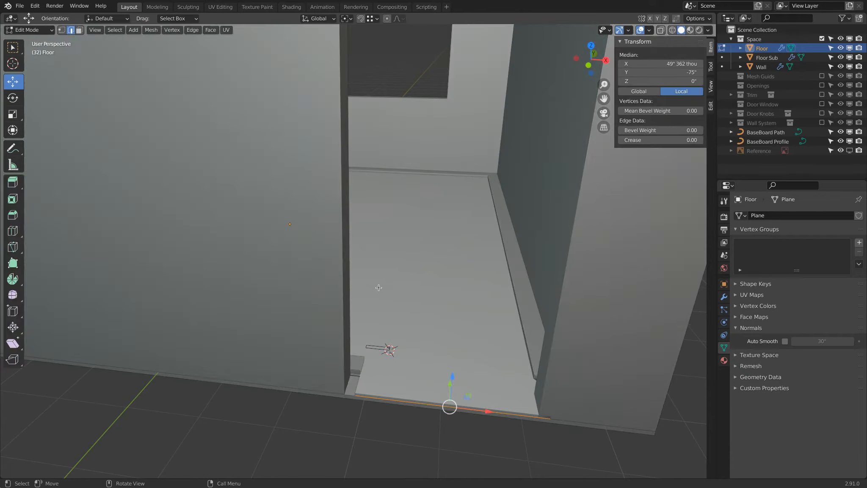
{"action": "left_click", "coordinate": [356, 389]}
{"action": "left_click", "coordinate": [545, 409], "text": "shift"}
{"action": "left_click_drag", "start_coordinate": [488, 402], "coordinate": [340, 388]}
{"action": "middle_click_drag", "start_coordinate": [341, 385], "coordinate": [319, 396]}
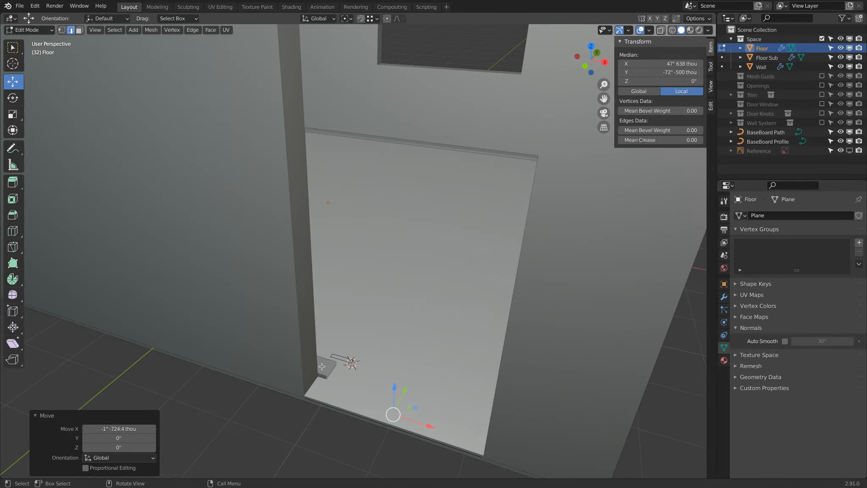
- Move the BaseBoard Path's end point beside the doorway slightly along negative X in Edit Mode
{"action": "key", "text": "Tab"}
{"action": "left_click", "coordinate": [329, 379]}
{"action": "key", "text": "Tab"}
{"action": "left_click", "coordinate": [329, 380]}
{"action": "left_click_drag", "start_coordinate": [346, 381], "coordinate": [337, 378]}
{"action": "scroll", "coordinate": [337, 378], "scroll_direction": "down", "scroll_amount": 2}
{"action": "key", "text": "Tab"}
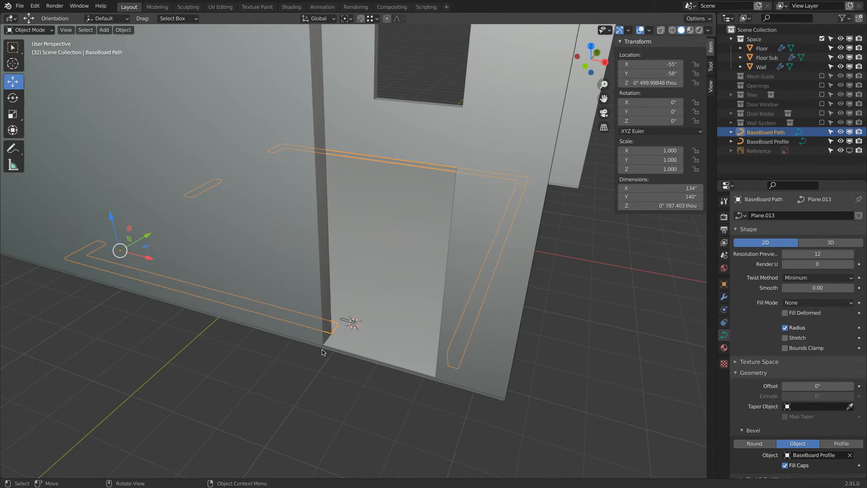
- Rotate all the BaseBoard Profile's points -90° about Z in Edit Mode, using the 3D cursor as the pivot
{"action": "left_click", "coordinate": [347, 324]}
{"action": "scroll", "coordinate": [347, 324], "scroll_direction": "up", "scroll_amount": 6}
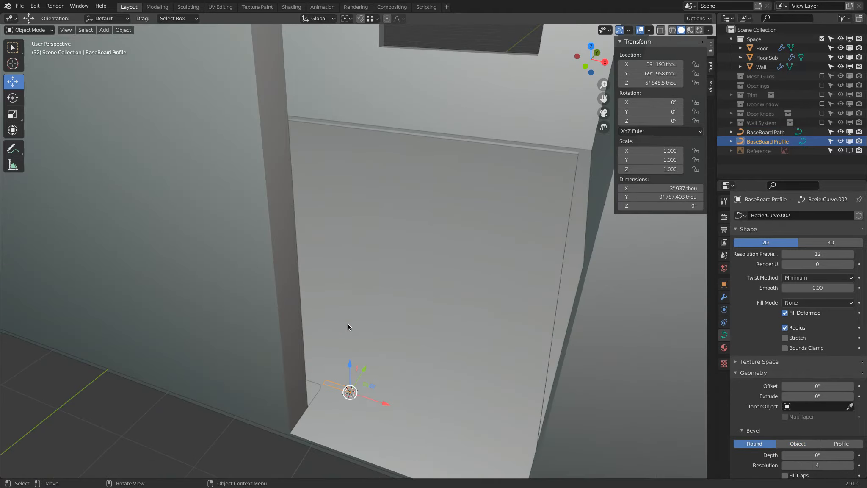
{"action": "middle_click_drag", "start_coordinate": [377, 225], "coordinate": [292, 228]}
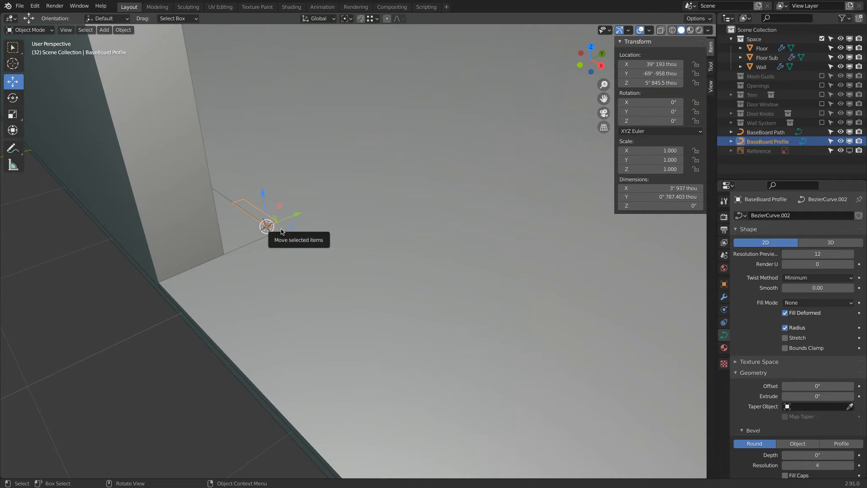
{"action": "key", "text": "Tab"}
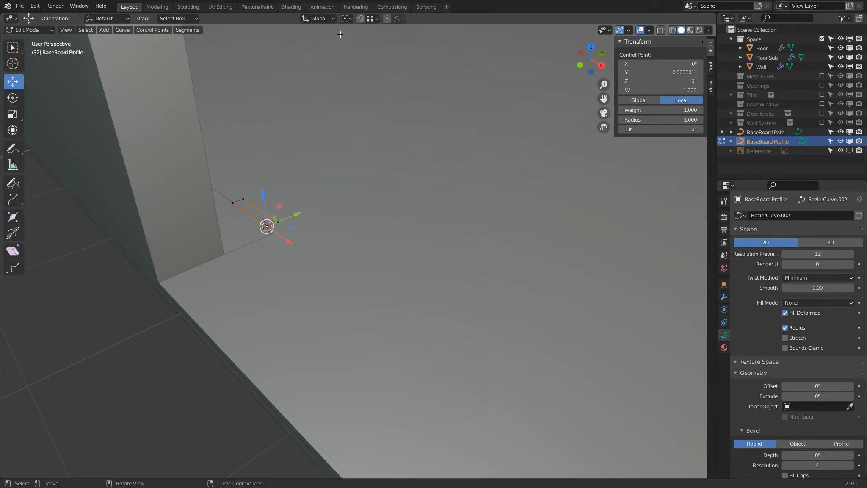
{"action": "left_click", "coordinate": [346, 19]}
{"action": "left_click", "coordinate": [358, 39]}
{"action": "key", "text": "a"}
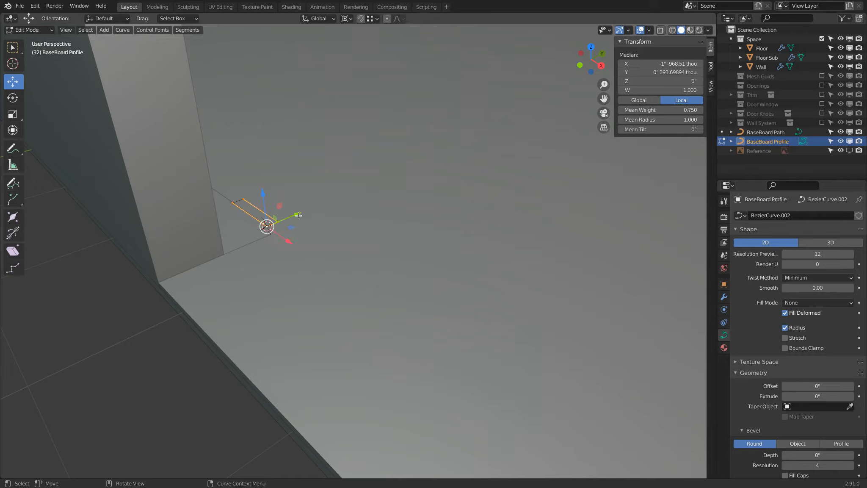
{"action": "key", "text": "r"}
{"action": "key", "text": "z"}
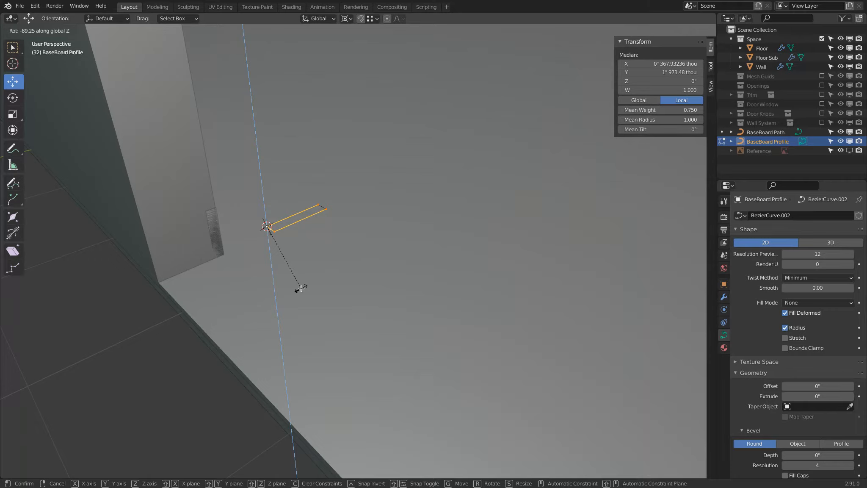
{"action": "left_click", "coordinate": [301, 289], "text": "ctrl"}
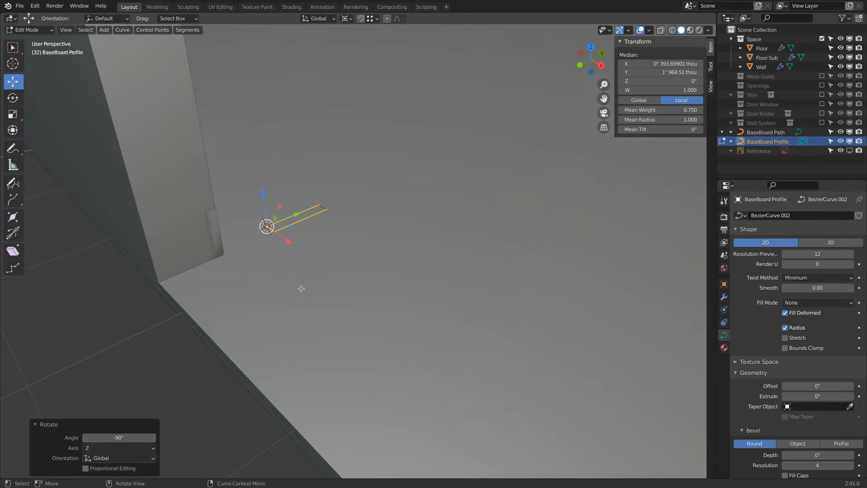
- Snap the 3D cursor to the rotated profile's other near corner and set the object's origin there
{"action": "left_click", "coordinate": [273, 231]}
{"action": "key", "text": "shift+s"}
{"action": "left_click", "coordinate": [340, 257]}
{"action": "key", "text": "Tab"}
{"action": "right_click", "coordinate": [267, 163]}
{"action": "mouse_move", "coordinate": [268, 163]}
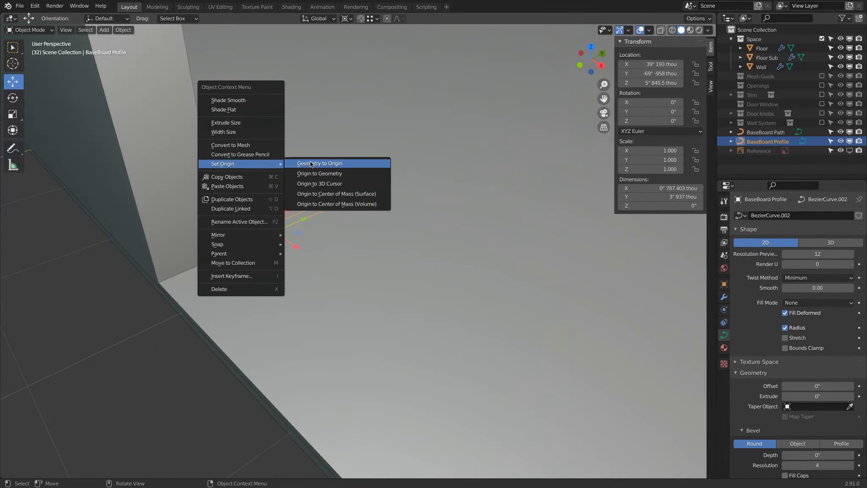
{"action": "left_click", "coordinate": [332, 183]}
{"action": "middle_click_drag", "start_coordinate": [338, 189], "coordinate": [148, 187]}
- Enable the Trim collection and shift the BaseBoard Path's end points on both sides of the doorway along X to meet the door trim
{"action": "left_click", "coordinate": [149, 187]}
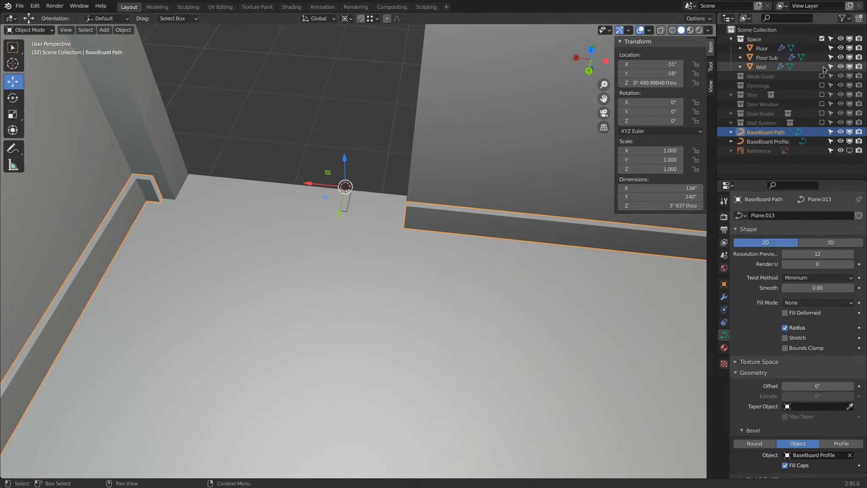
{"action": "left_click", "coordinate": [824, 95]}
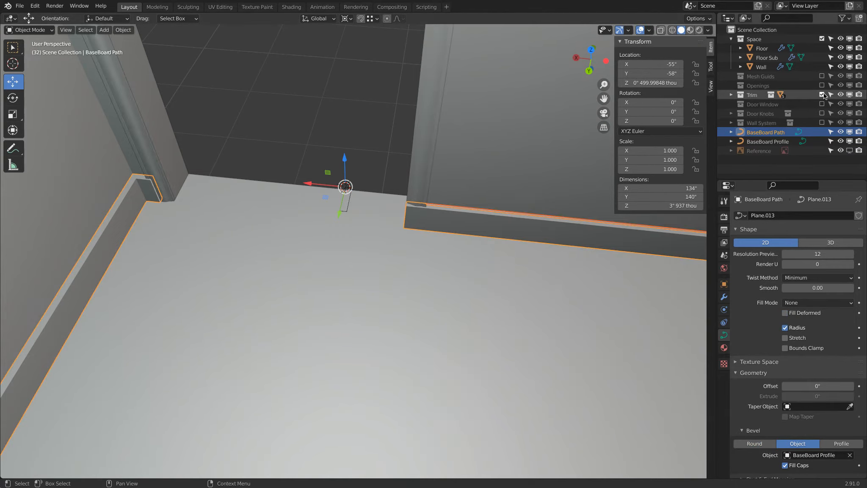
{"action": "middle_click_drag", "start_coordinate": [118, 189], "coordinate": [279, 230], "text": "shift"}
{"action": "scroll", "coordinate": [284, 233], "scroll_direction": "up", "scroll_amount": 3}
{"action": "key", "text": "Tab"}
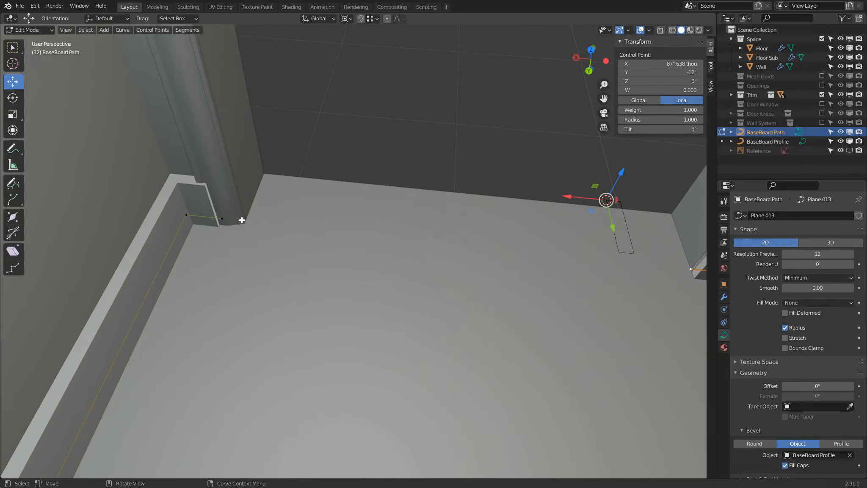
{"action": "left_click_drag", "start_coordinate": [573, 195], "coordinate": [561, 195]}
{"action": "middle_click_drag", "start_coordinate": [525, 197], "coordinate": [256, 194], "text": "shift"}
{"action": "left_click", "coordinate": [499, 264]}
{"action": "left_click_drag", "start_coordinate": [359, 189], "coordinate": [396, 196]}
{"action": "key", "text": "Tab"}
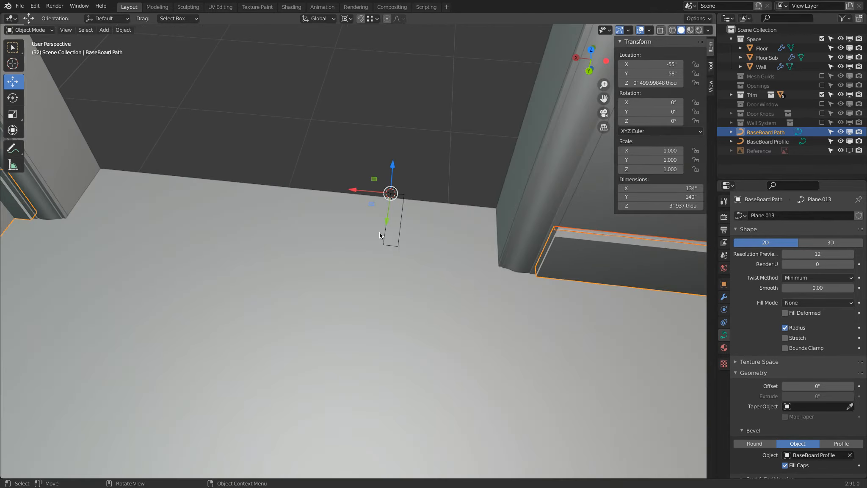
- In Edit Mode, move the two points of the BaseBoard Profile's outer long side about 0.22 inches along X to thin it
{"action": "left_click", "coordinate": [402, 196]}
{"action": "middle_click_drag", "start_coordinate": [403, 195], "coordinate": [279, 182], "text": "shift"}
{"action": "middle_click_drag", "start_coordinate": [337, 178], "coordinate": [251, 127]}
{"action": "key", "text": "Tab"}
{"action": "middle_click_drag", "start_coordinate": [333, 207], "coordinate": [389, 191]}
{"action": "left_click", "coordinate": [315, 181]}
{"action": "left_click", "coordinate": [275, 226], "text": "shift"}
{"action": "mouse_move", "coordinate": [275, 167]}
{"action": "left_mouse_down"}
{"action": "mouse_move", "coordinate": [269, 165]}
{"action": "mouse_move", "coordinate": [276, 168]}
{"action": "left_mouse_up"}
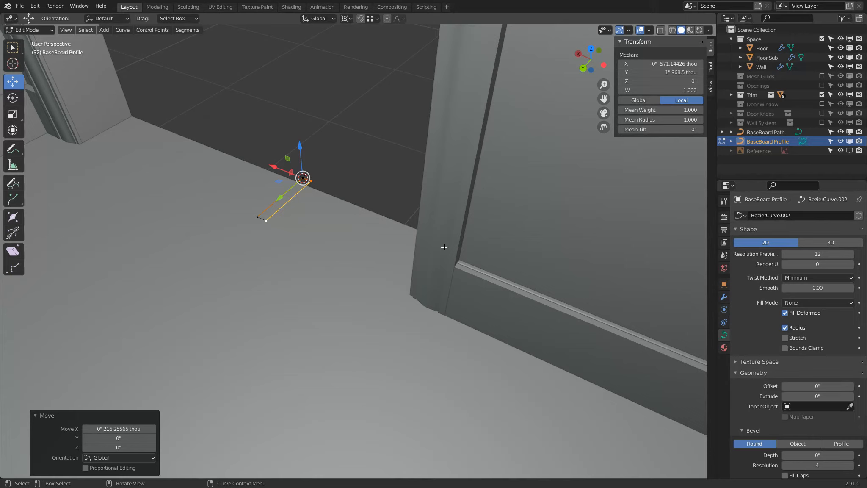
{"action": "key", "text": "Tab"}
- Rename the Trim collection's Baseboard object to "Baseboard Mesh", hide it, and select the BaseBoard Path
{"action": "left_click", "coordinate": [473, 268]}
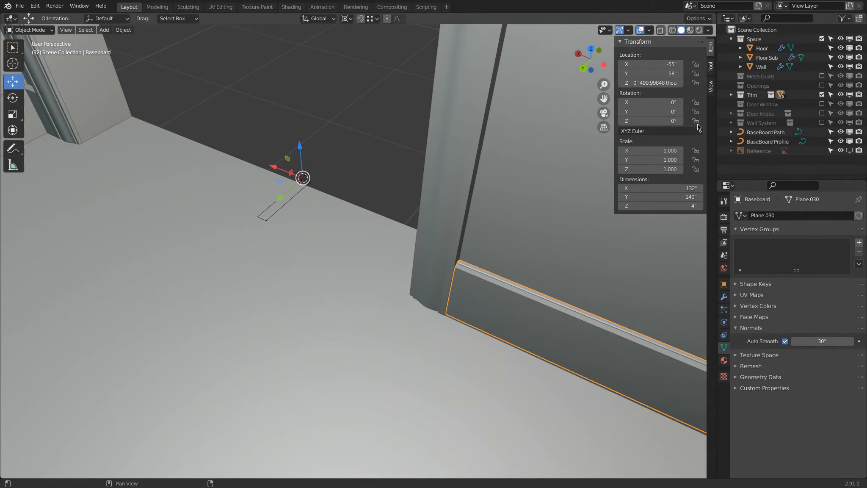
{"action": "left_click", "coordinate": [731, 94]}
{"action": "double_click", "coordinate": [780, 113]}
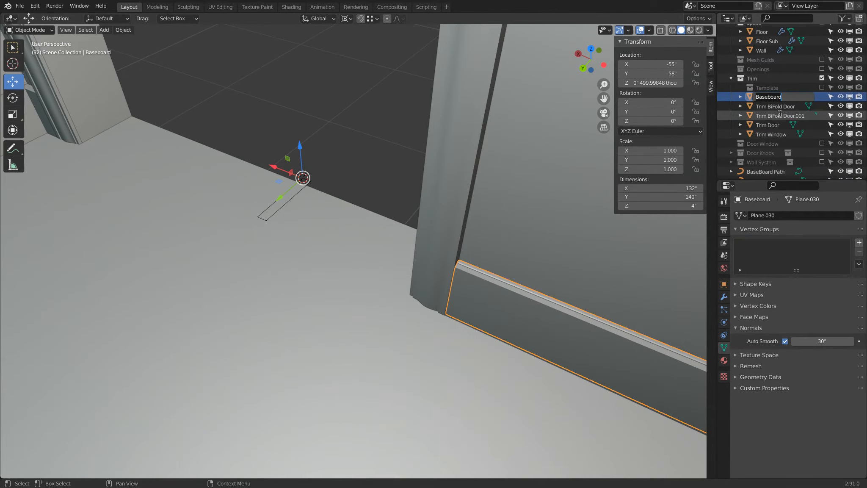
{"action": "left_click", "coordinate": [793, 99]}
{"action": "type", "text": "Mesh"}
{"action": "key", "text": "Return"}
{"action": "left_click", "coordinate": [841, 97]}
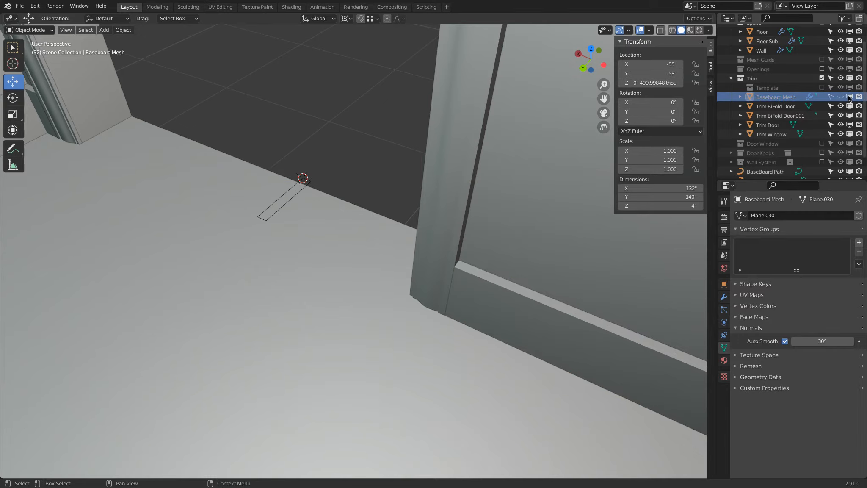
{"action": "left_click", "coordinate": [448, 274]}
{"action": "scroll", "coordinate": [290, 209], "scroll_direction": "down", "scroll_amount": 8}
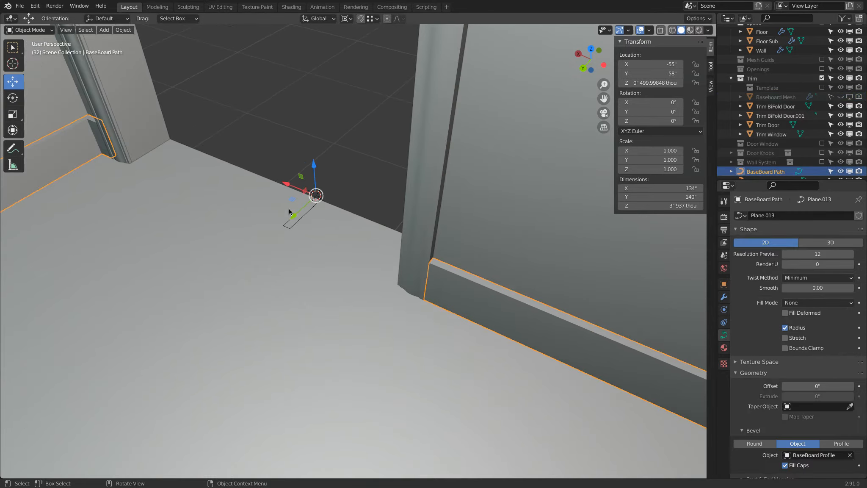
- Duplicate the BaseBoard Profile curve and move the copy about 1.6 inches along X
{"action": "scroll", "coordinate": [290, 208], "scroll_direction": "up", "scroll_amount": 7}
{"action": "scroll", "coordinate": [290, 209], "scroll_direction": "up", "scroll_amount": 2}
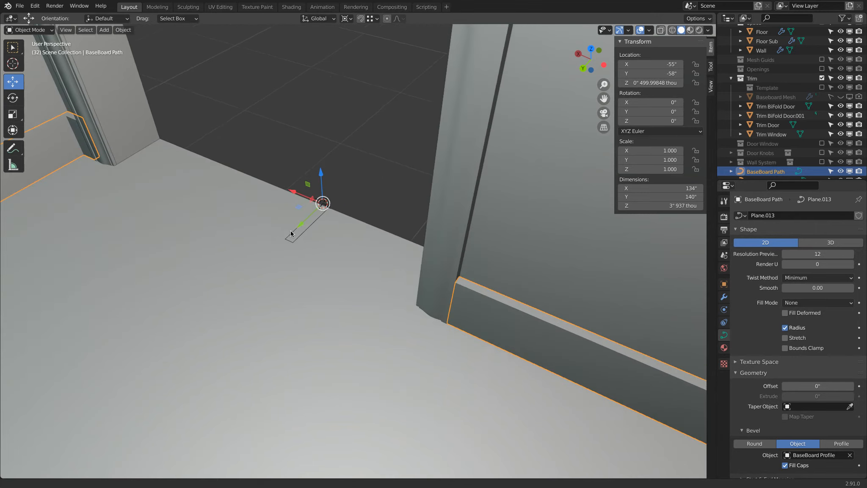
{"action": "left_click", "coordinate": [285, 243]}
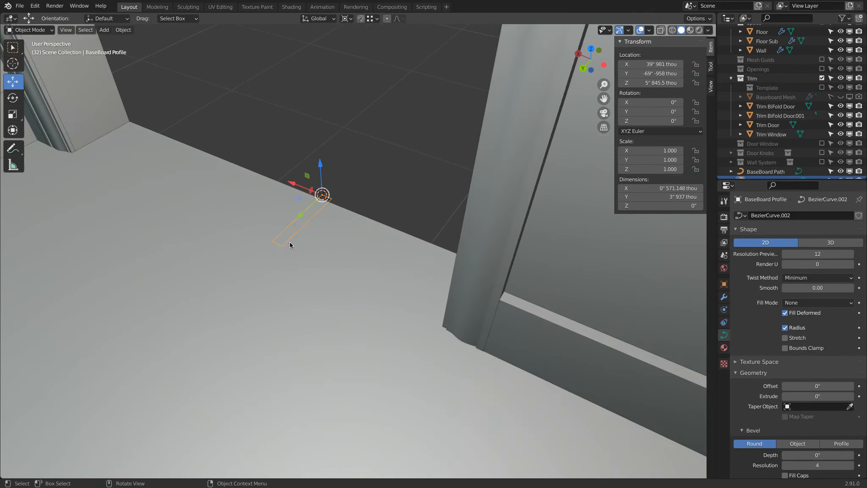
{"action": "key", "text": "shift+d"}
{"action": "key", "text": "Escape"}
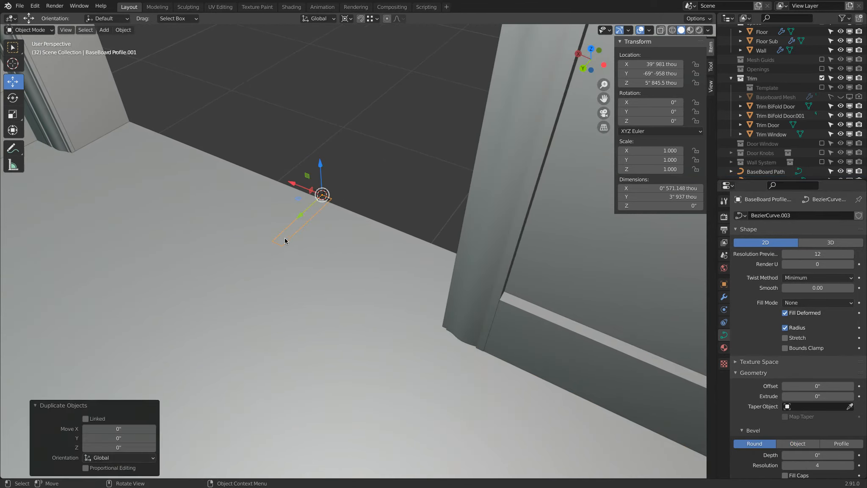
{"action": "left_click_drag", "start_coordinate": [292, 188], "coordinate": [263, 171]}
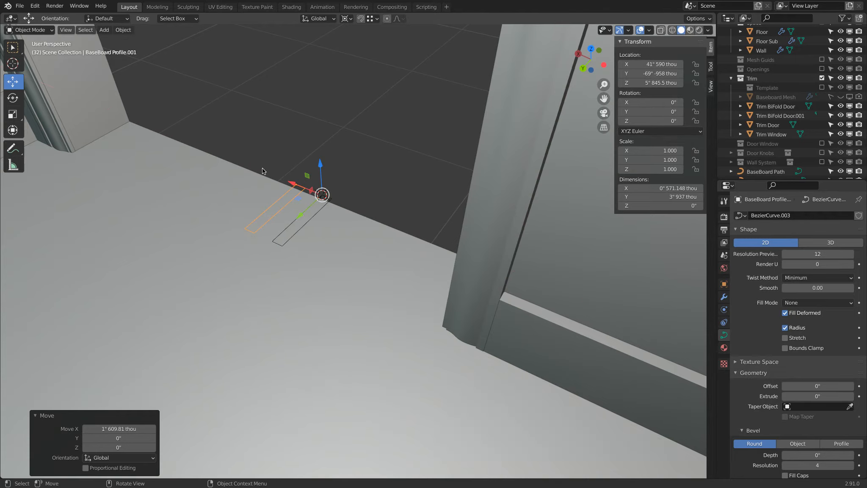
- In Edit Mode on the original BaseBoard Profile, subdivide its outer long side and end edge with one cut
{"action": "left_click", "coordinate": [287, 243]}
{"action": "key", "text": "Tab"}
{"action": "scroll", "coordinate": [287, 246], "scroll_direction": "up", "scroll_amount": 1}
{"action": "left_click", "coordinate": [260, 246]}
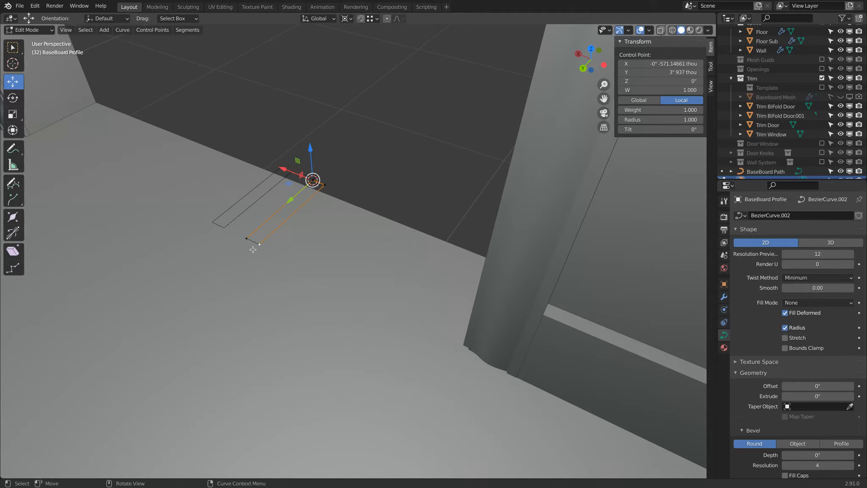
{"action": "left_click", "coordinate": [337, 185], "text": "shift"}
{"action": "left_click", "coordinate": [244, 239], "text": "shift"}
{"action": "right_click", "coordinate": [352, 173]}
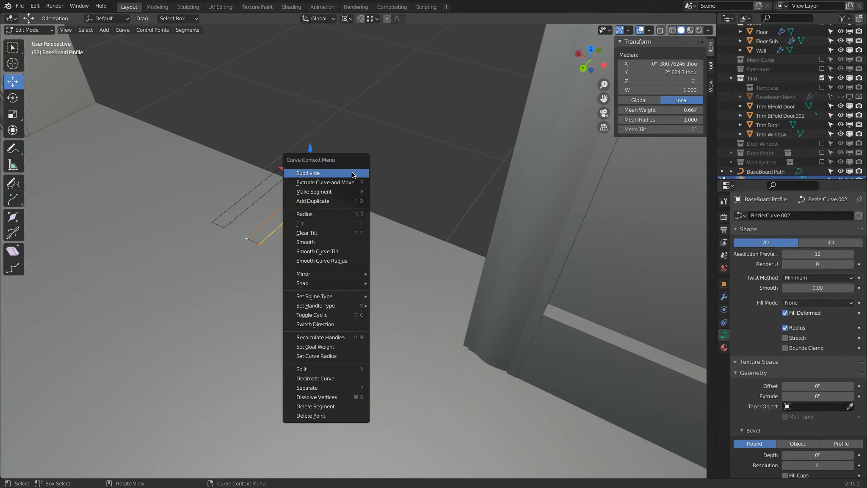
{"action": "left_click", "coordinate": [352, 174]}
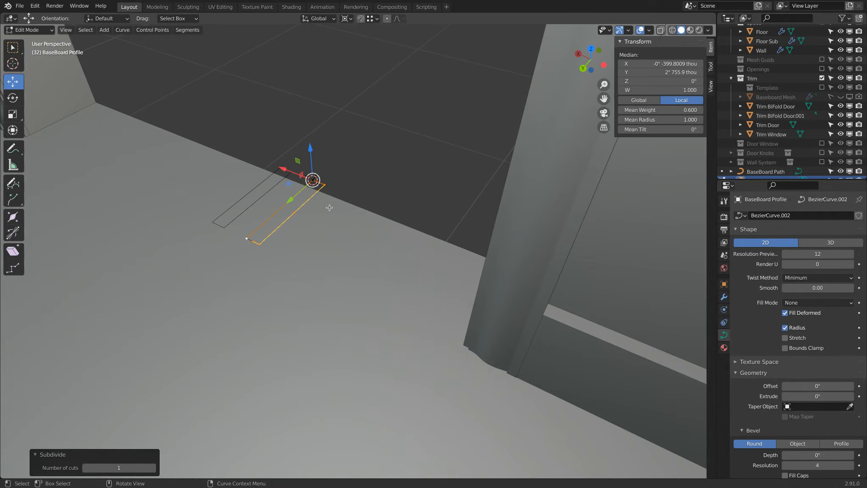
- Switch the transform pivot to the selection and move the long side's new midpoint about 1.35 inches along Y toward the end edge
{"action": "left_click", "coordinate": [299, 215]}
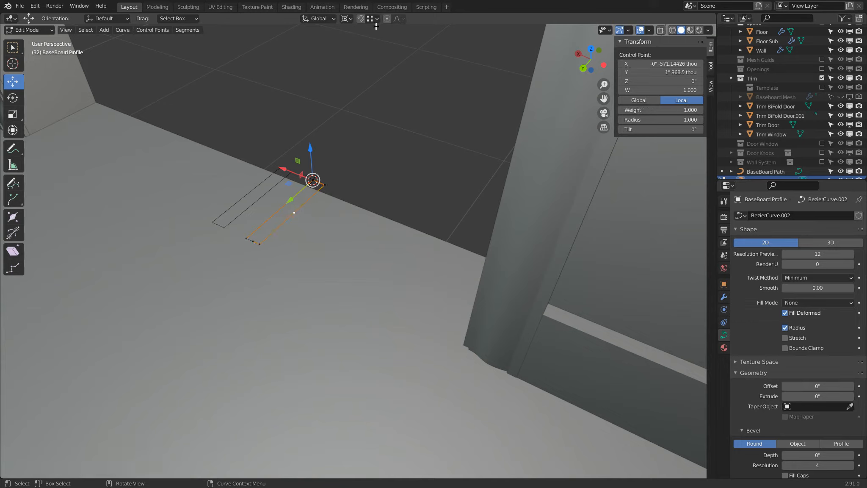
{"action": "left_click", "coordinate": [346, 18]}
{"action": "left_click", "coordinate": [359, 28]}
{"action": "left_click_drag", "start_coordinate": [272, 238], "coordinate": [252, 259]}
{"action": "scroll", "coordinate": [229, 263], "scroll_direction": "up", "scroll_amount": 2}
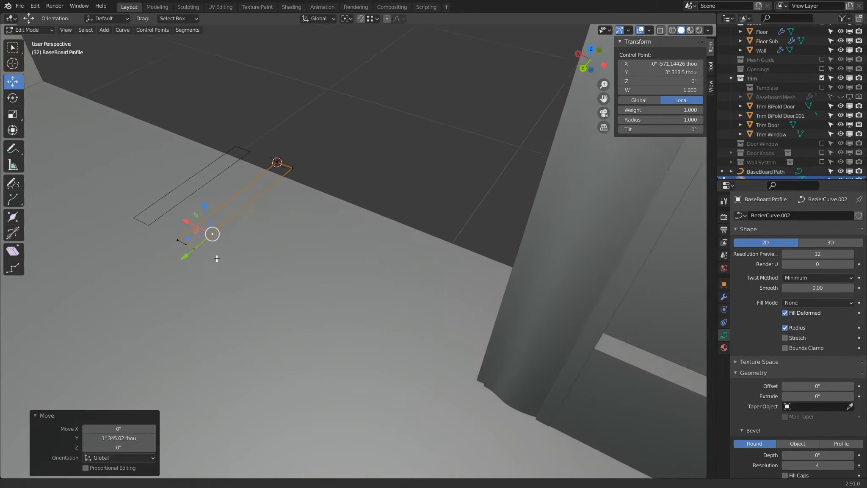
- Move the BaseBoard Profile object about -6.9 inches along X and 2.8 inches along Y, onto the floor near the door trim
{"action": "middle_click_drag", "start_coordinate": [219, 263], "coordinate": [203, 244], "text": "shift"}
{"action": "key", "text": "Tab"}
{"action": "left_click_drag", "start_coordinate": [242, 137], "coordinate": [452, 222]}
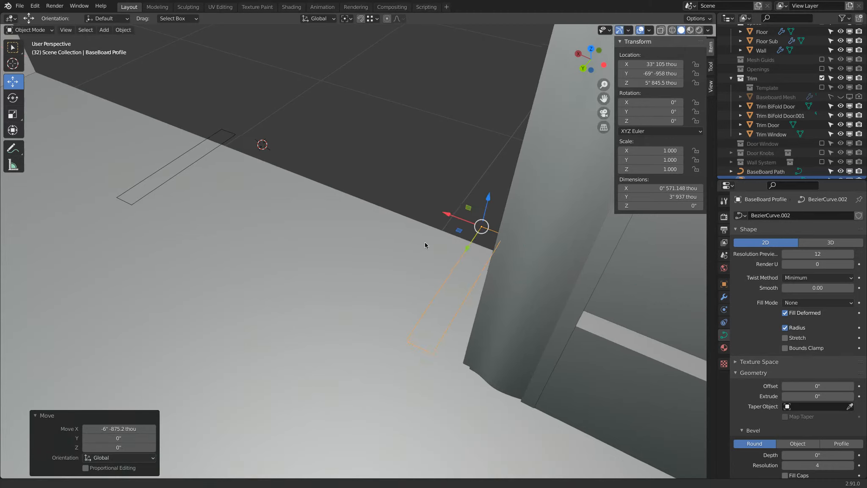
{"action": "middle_click_drag", "start_coordinate": [425, 242], "coordinate": [364, 224], "text": "shift"}
{"action": "left_click_drag", "start_coordinate": [423, 221], "coordinate": [381, 292]}
{"action": "middle_click_drag", "start_coordinate": [386, 291], "coordinate": [338, 202], "text": "shift"}
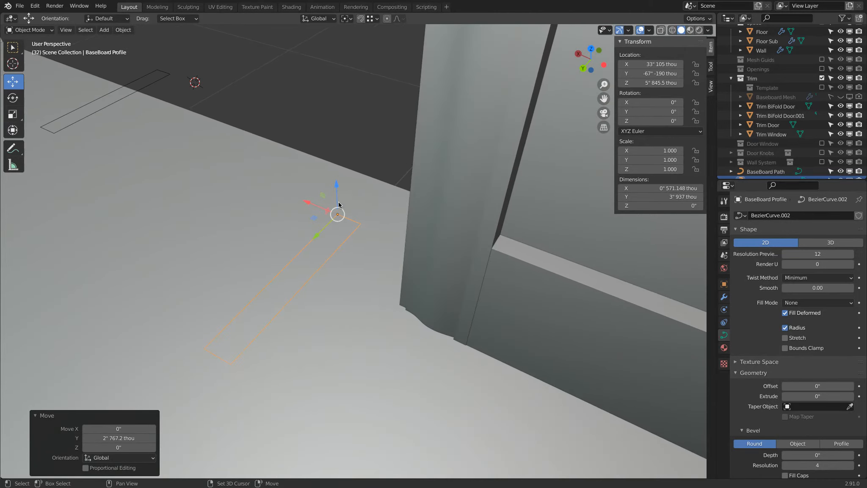
- Move the profile's outer corner point inward to about local X -0.286, Y 3.313 inches, forming a square step in its end
{"action": "key", "text": "Tab"}
{"action": "key", "text": "g"}
{"action": "key", "text": "y"}
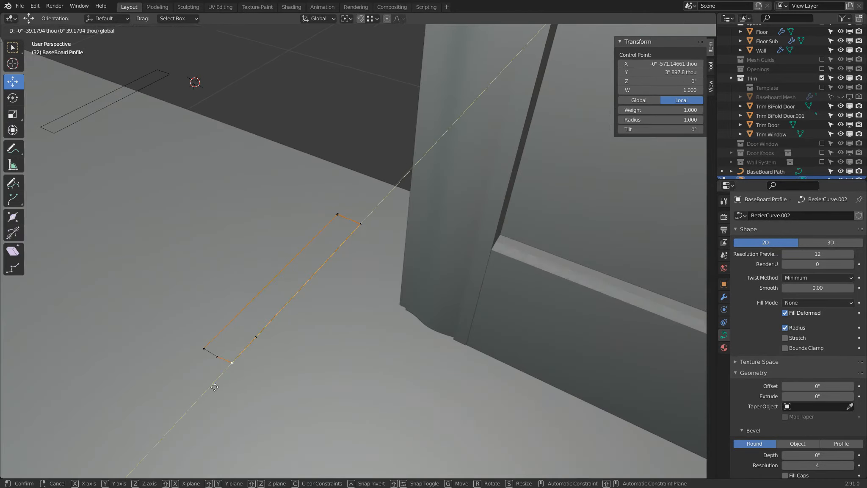
{"action": "left_click_drag", "start_coordinate": [258, 337], "coordinate": [217, 358]}
{"action": "left_click", "coordinate": [218, 358]}
{"action": "middle_click_drag", "start_coordinate": [338, 288], "coordinate": [337, 284]}
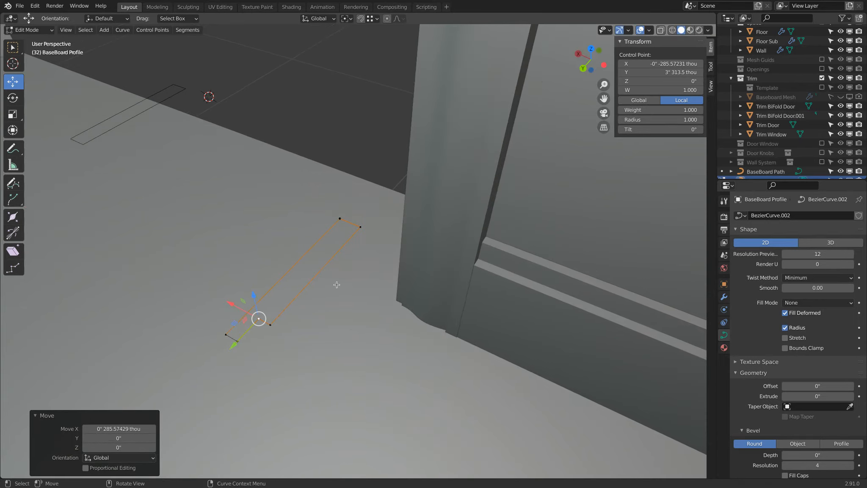
- Leave Edit Mode and delete the spare rectangular copy of the profile
{"action": "key", "text": "Tab"}
{"action": "key", "text": "Tab"}
{"action": "scroll", "coordinate": [337, 285], "scroll_direction": "down", "scroll_amount": 1}
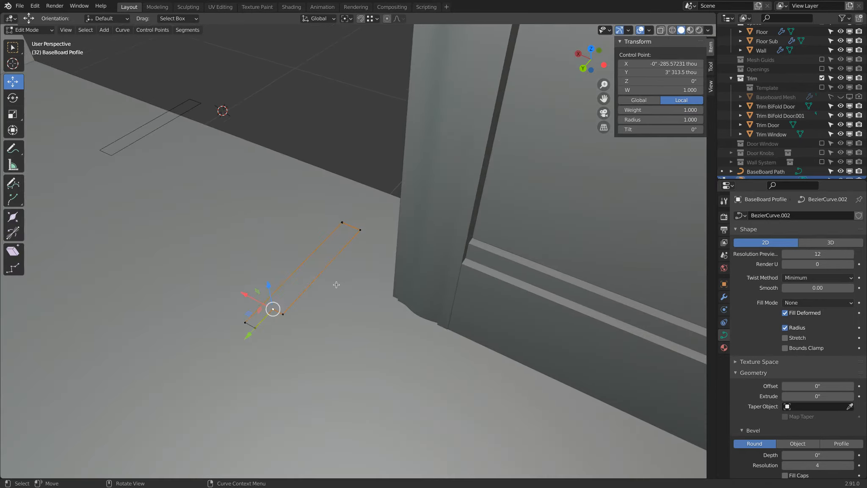
{"action": "key", "text": "Tab"}
{"action": "left_click", "coordinate": [199, 107]}
{"action": "key", "text": "x"}
{"action": "left_click", "coordinate": [199, 107]}
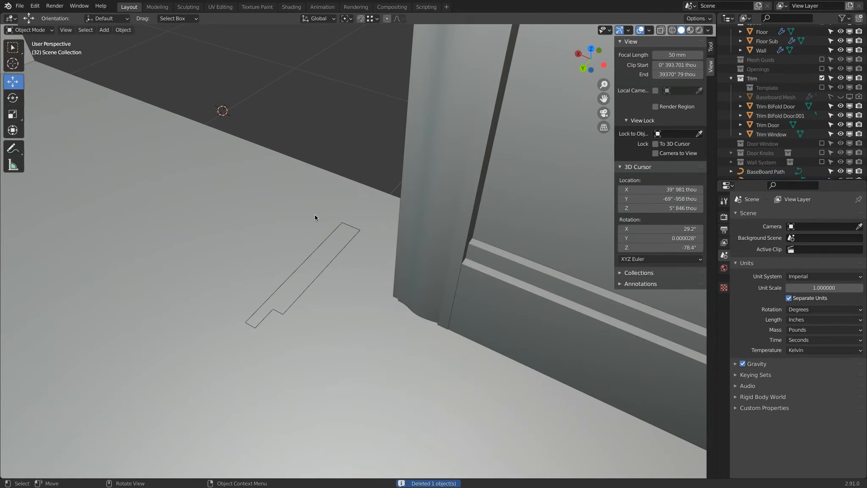
- Duplicate the stepped BaseBoard Profile and move the copy about 1.5 inches along X
{"action": "left_click", "coordinate": [333, 233]}
{"action": "key", "text": "shift+d"}
{"action": "right_click", "coordinate": [331, 232]}
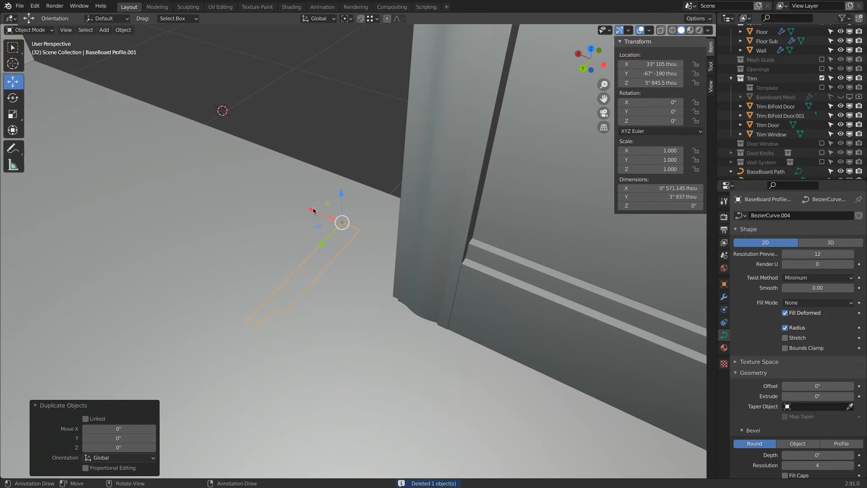
{"action": "left_click_drag", "start_coordinate": [313, 211], "coordinate": [267, 191]}
- In Edit Mode on the copy, select the three points around the step and subdivide the two edges between them
{"action": "key", "text": "Tab"}
{"action": "scroll", "coordinate": [220, 273], "scroll_direction": "up", "scroll_amount": 1}
{"action": "scroll", "coordinate": [220, 274], "scroll_direction": "up", "scroll_amount": 2}
{"action": "middle_click_drag", "start_coordinate": [222, 262], "coordinate": [291, 232], "text": "shift"}
{"action": "left_click", "coordinate": [197, 297], "text": "shift"}
{"action": "left_click", "coordinate": [241, 279], "text": "shift"}
{"action": "left_click", "coordinate": [199, 295], "text": "shift"}
{"action": "right_click", "coordinate": [283, 261]}
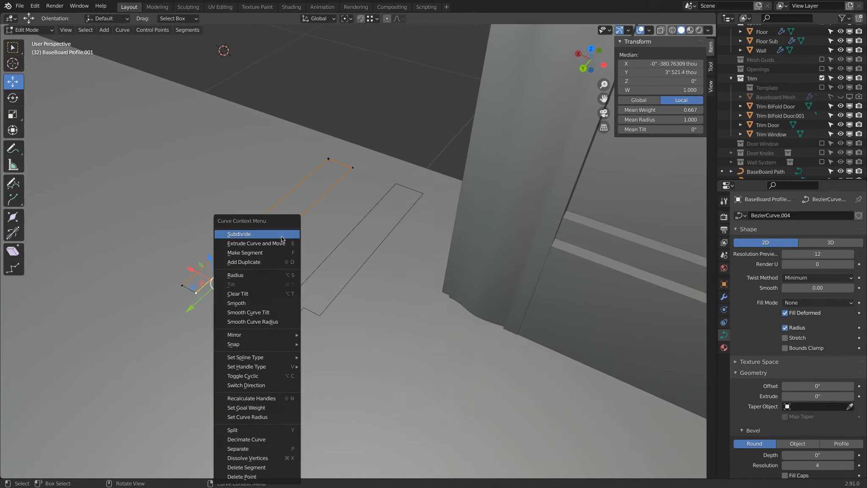
{"action": "left_click", "coordinate": [282, 236]}
- Slide the two new points away from the step's inner corner, one about 0.24 inches along Y and the other along X
{"action": "left_click", "coordinate": [216, 287]}
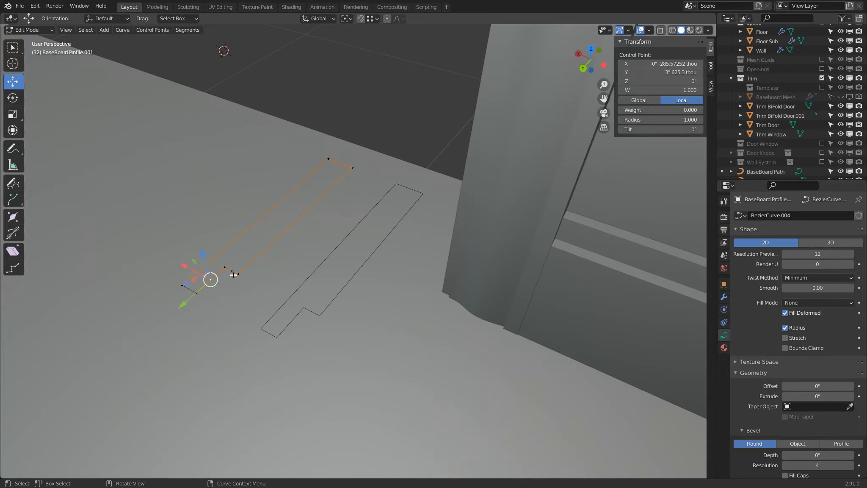
{"action": "left_click_drag", "start_coordinate": [183, 304], "coordinate": [172, 315]}
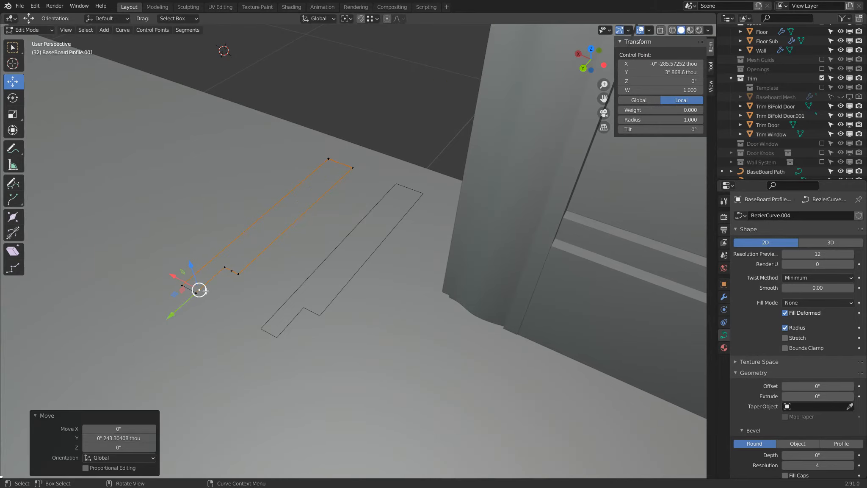
{"action": "left_click", "coordinate": [231, 271]}
{"action": "left_click_drag", "start_coordinate": [203, 257], "coordinate": [216, 278]}
- Delete the step's inner corner point to leave a sloped edge, and return to Object Mode
{"action": "left_click", "coordinate": [208, 270]}
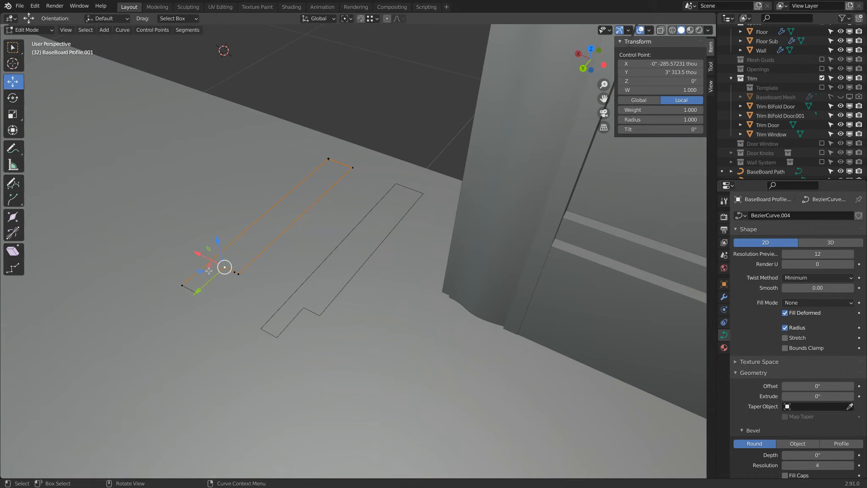
{"action": "key", "text": "x"}
{"action": "left_click", "coordinate": [266, 245]}
{"action": "scroll", "coordinate": [268, 247], "scroll_direction": "down", "scroll_amount": 2}
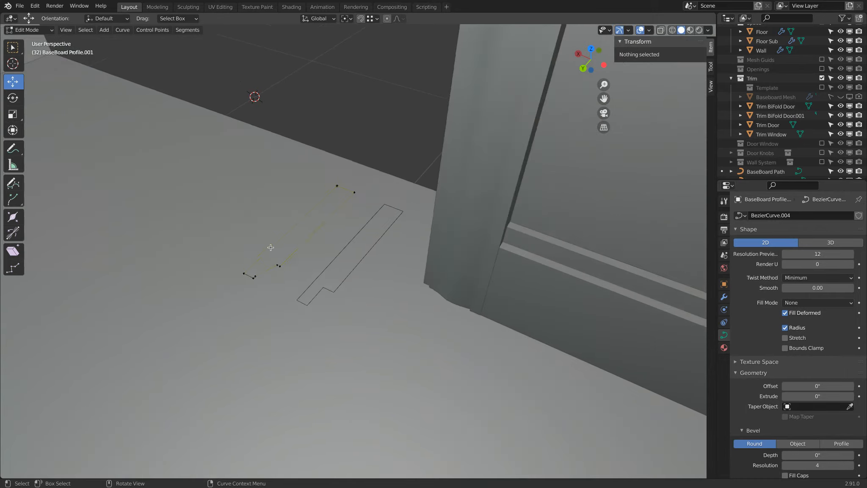
{"action": "key", "text": "Tab"}
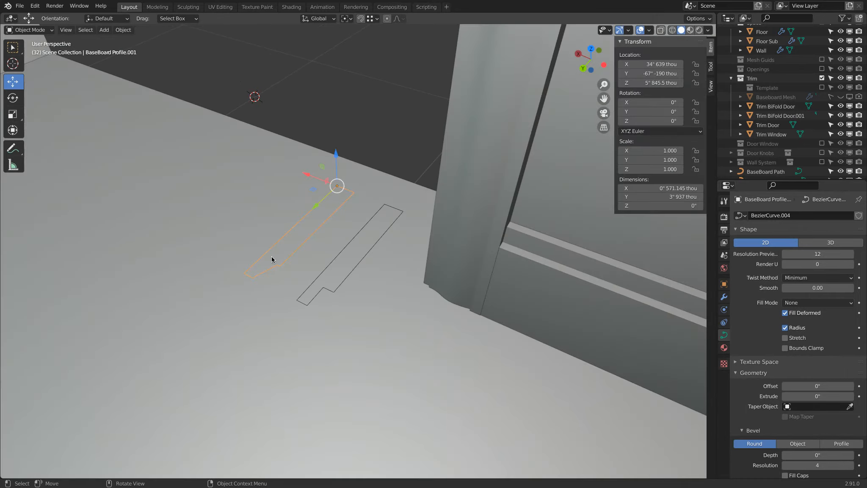
- Select the BaseBoard Path and replace its bevel object with BaseBoard Profile.001
{"action": "left_click", "coordinate": [522, 277]}
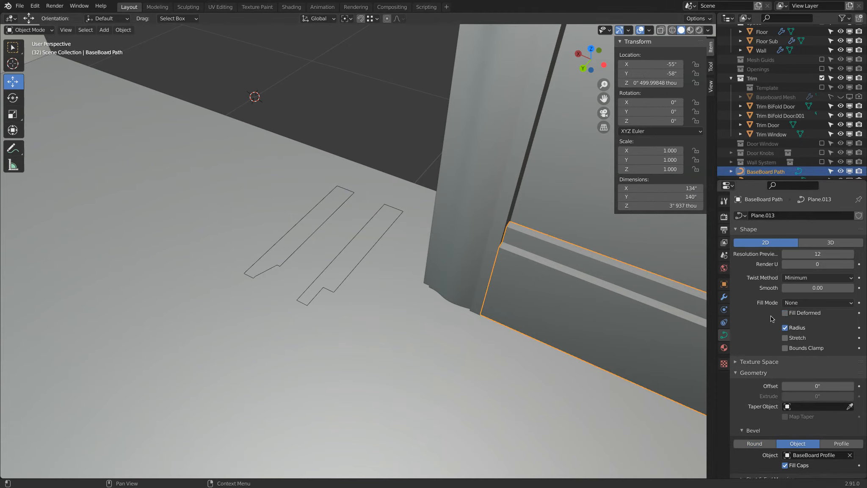
{"action": "scroll", "coordinate": [816, 404], "scroll_direction": "down", "scroll_amount": 3}
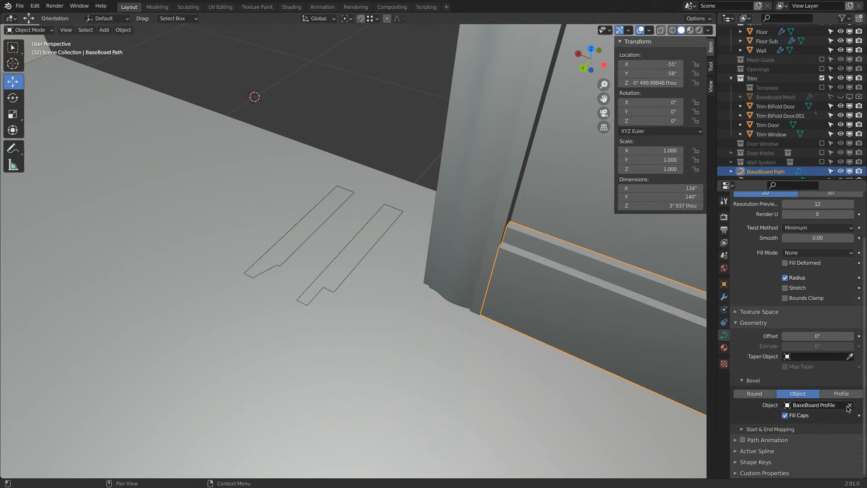
{"action": "left_click", "coordinate": [847, 407]}
{"action": "left_click", "coordinate": [848, 405]}
{"action": "left_click", "coordinate": [354, 187]}
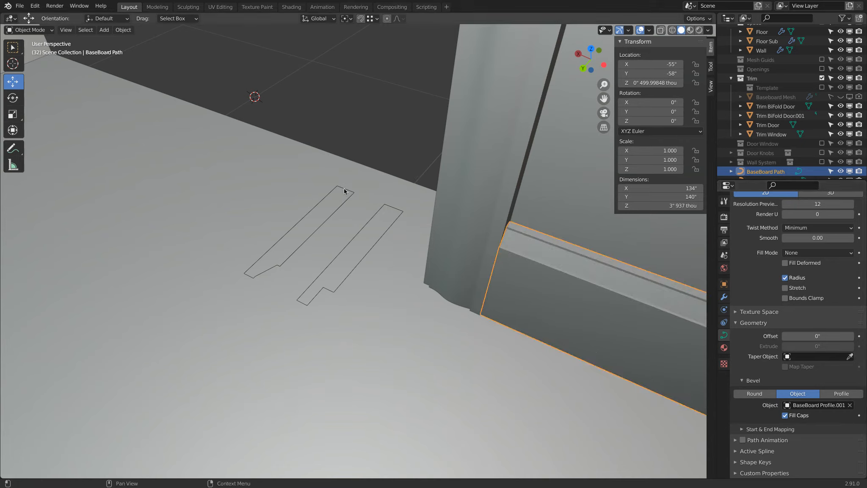
{"action": "middle_click_drag", "start_coordinate": [419, 238], "coordinate": [324, 166]}
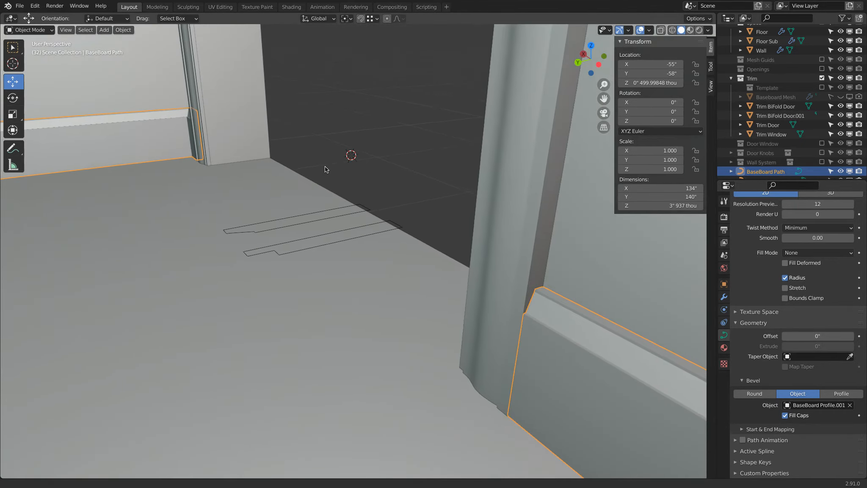
- Clear the path's bevel object and pick the stepped BaseBoard Profile as its bevel again
{"action": "left_click", "coordinate": [849, 405]}
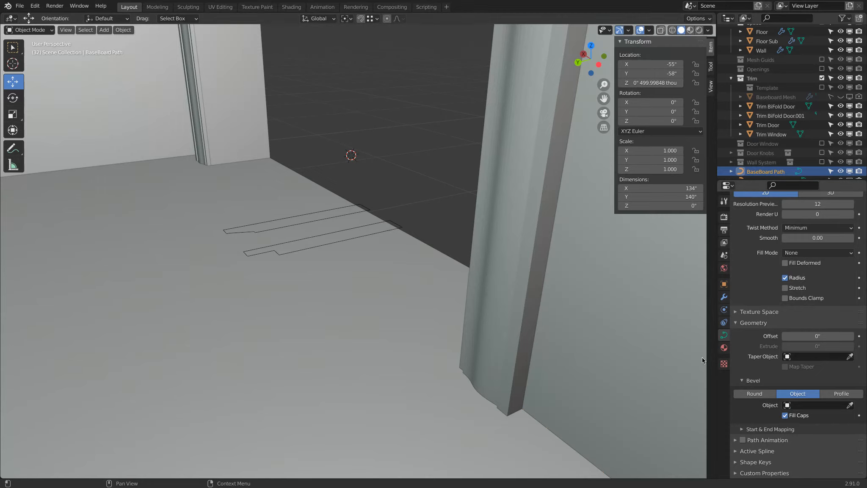
{"action": "left_click", "coordinate": [849, 405]}
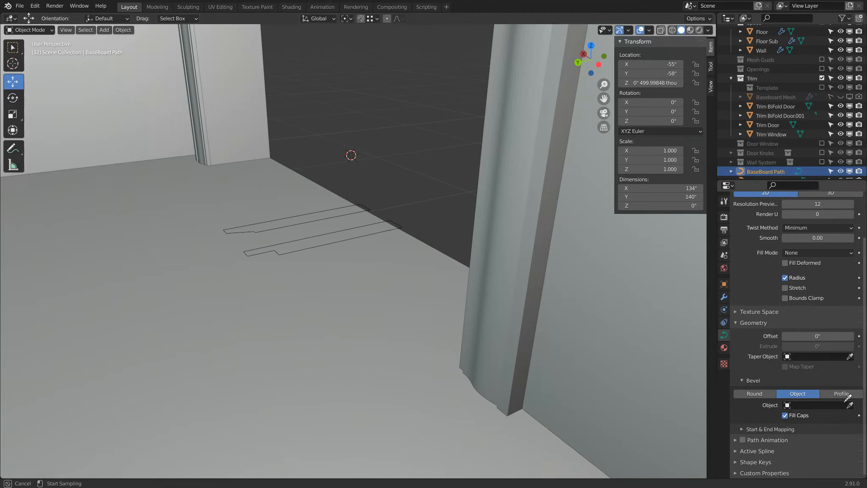
{"action": "left_click", "coordinate": [390, 228]}
{"action": "middle_click_drag", "start_coordinate": [389, 229], "coordinate": [300, 191]}
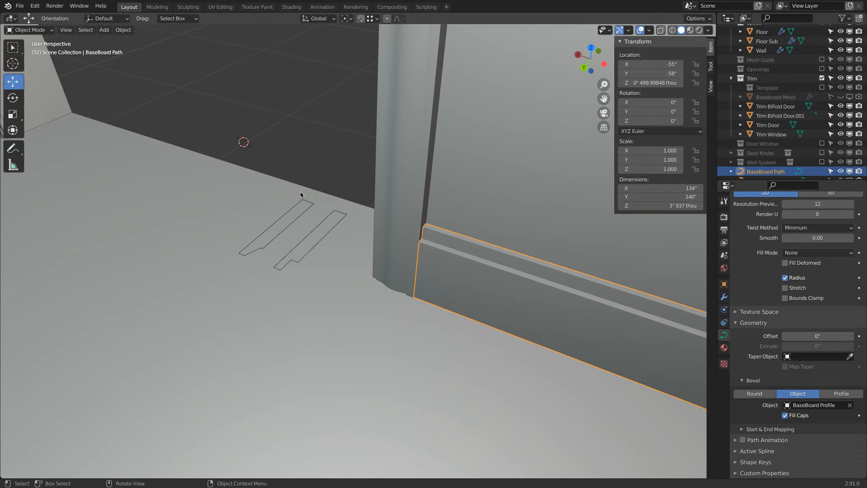
- Duplicate the sloped BaseBoard Profile.001 and move the copy about 1 inch along X
{"action": "left_click", "coordinate": [261, 250]}
{"action": "scroll", "coordinate": [262, 247], "scroll_direction": "up", "scroll_amount": 5}
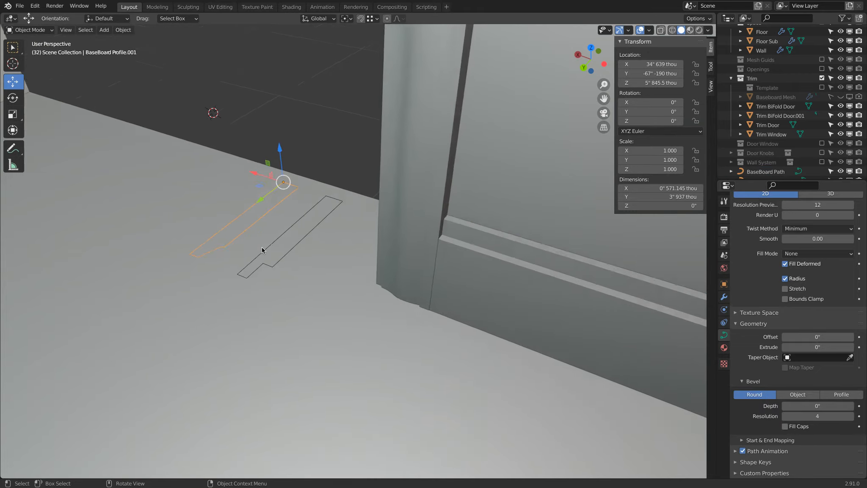
{"action": "key", "text": "Tab"}
{"action": "middle_click_drag", "start_coordinate": [166, 249], "coordinate": [278, 275], "text": "shift"}
{"action": "key", "text": "Tab"}
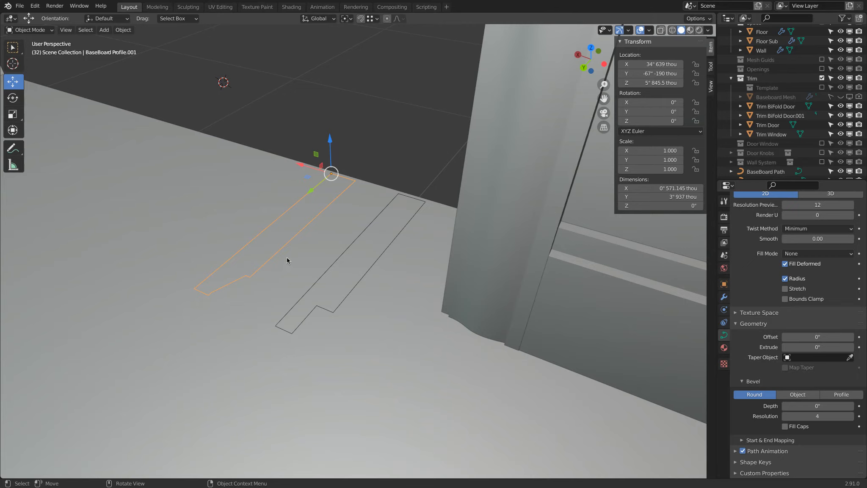
{"action": "key", "text": "shift+d"}
{"action": "right_click", "coordinate": [291, 238]}
{"action": "left_click_drag", "start_coordinate": [299, 165], "coordinate": [243, 173]}
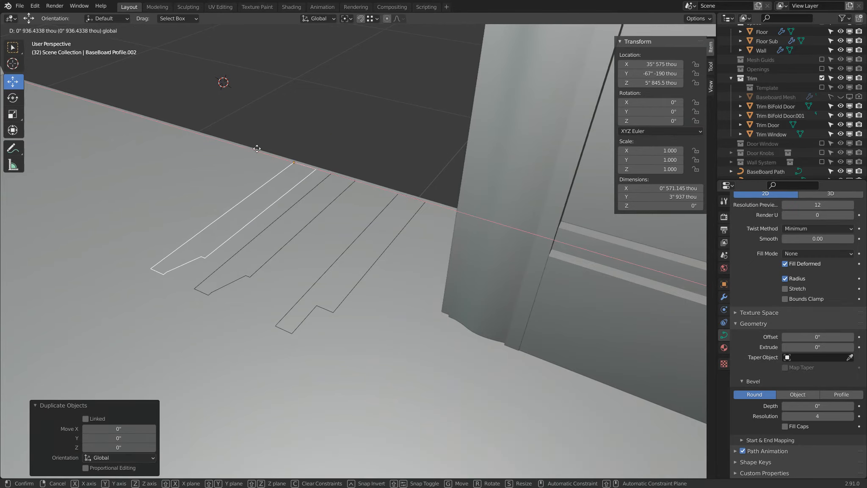
- In Edit Mode on the new copy, try to set the handle type of the sloped edge's two points to Free
{"action": "key", "text": "Tab"}
{"action": "key", "text": "a"}
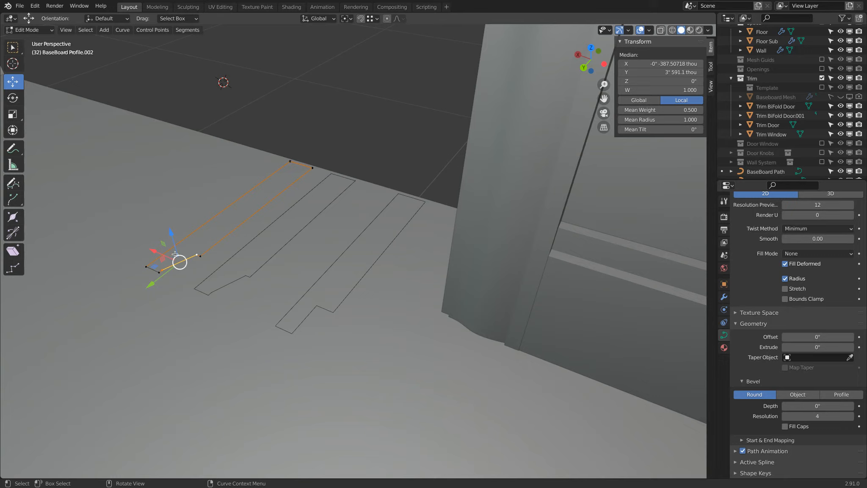
{"action": "key", "text": "v"}
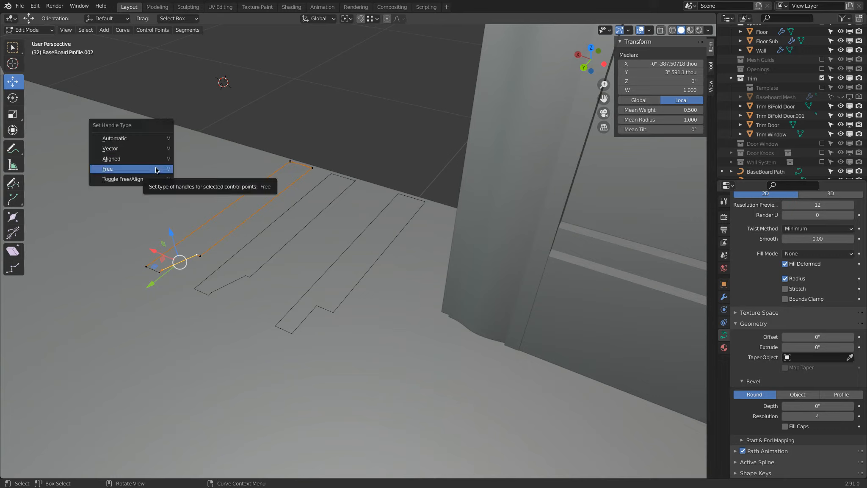
{"action": "left_click", "coordinate": [156, 170]}
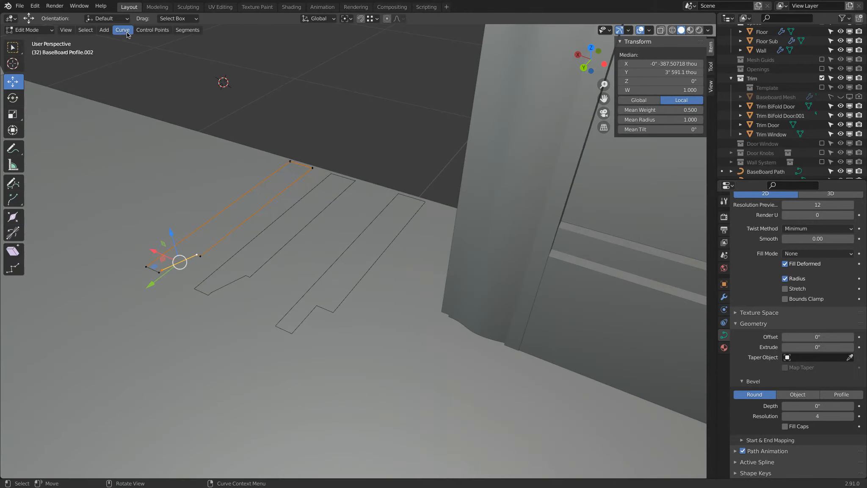
- Convert the new profile copy's spline to the Bezier type and select all of its points
{"action": "left_click", "coordinate": [126, 31]}
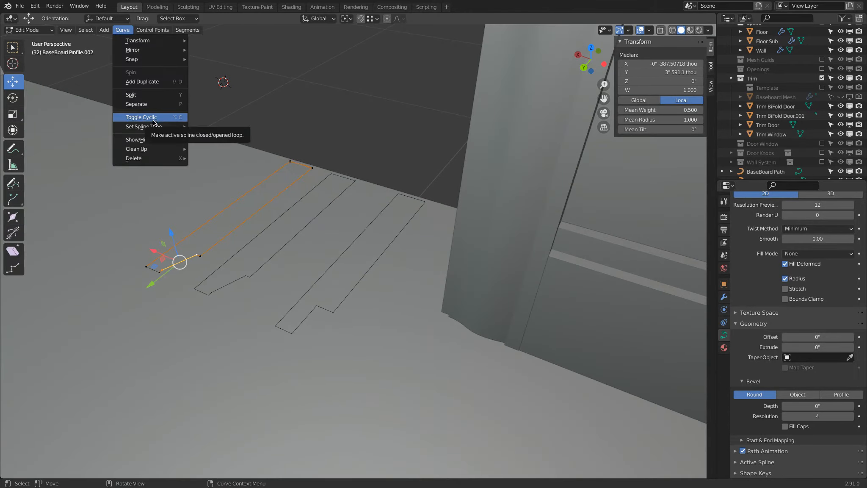
{"action": "mouse_move", "coordinate": [146, 126]}
{"action": "left_click", "coordinate": [239, 133]}
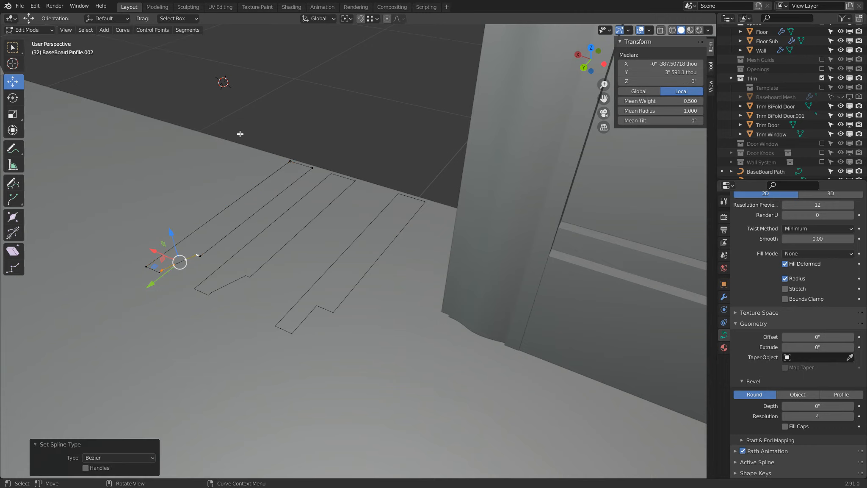
{"action": "key", "text": "a"}
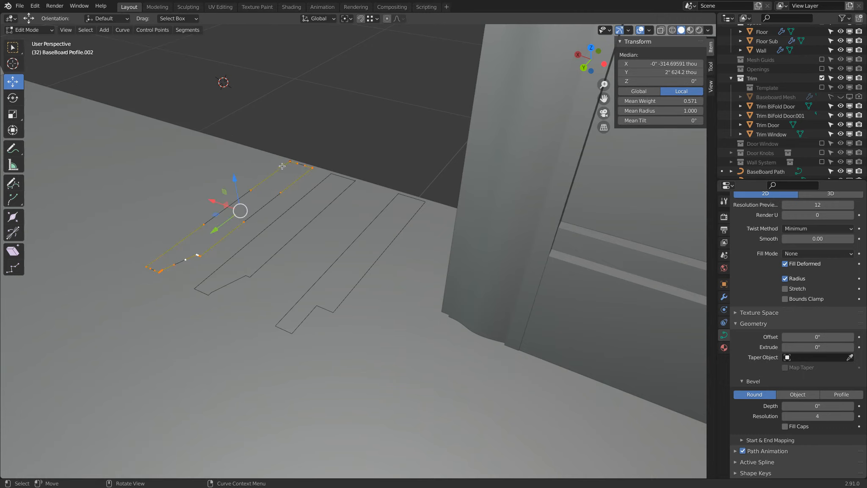
- Pull the two Bezier handles along the profile's sloped edge outward so that the edge bulges into a curve
{"action": "left_click", "coordinate": [174, 267]}
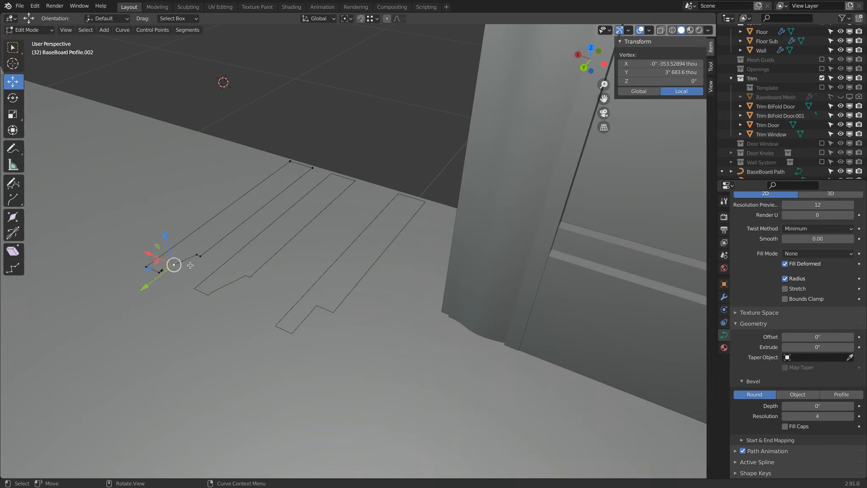
{"action": "left_click_drag", "start_coordinate": [146, 250], "coordinate": [174, 264]}
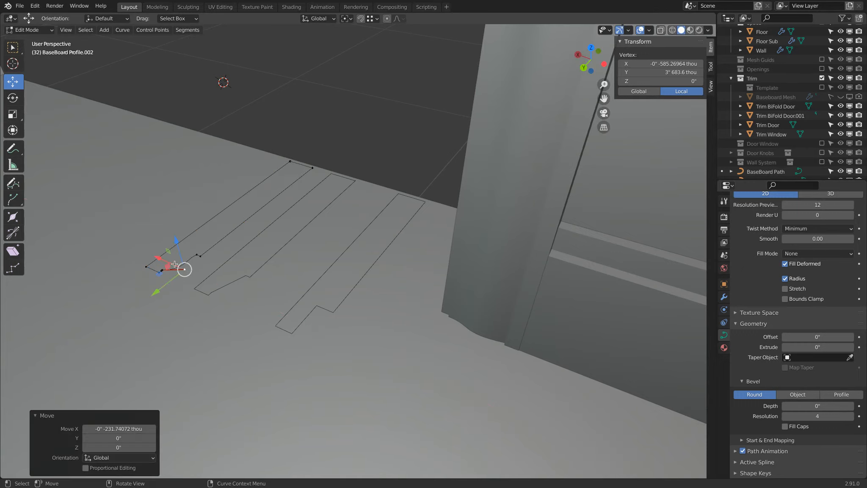
{"action": "left_click", "coordinate": [196, 253]}
{"action": "left_click", "coordinate": [183, 262]}
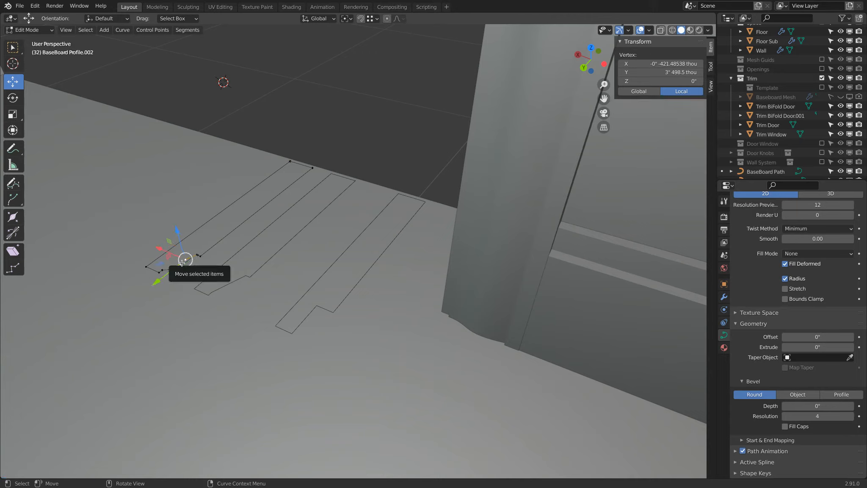
{"action": "left_click_drag", "start_coordinate": [163, 251], "coordinate": [172, 256]}
{"action": "left_click", "coordinate": [165, 272]}
{"action": "left_click", "coordinate": [185, 270]}
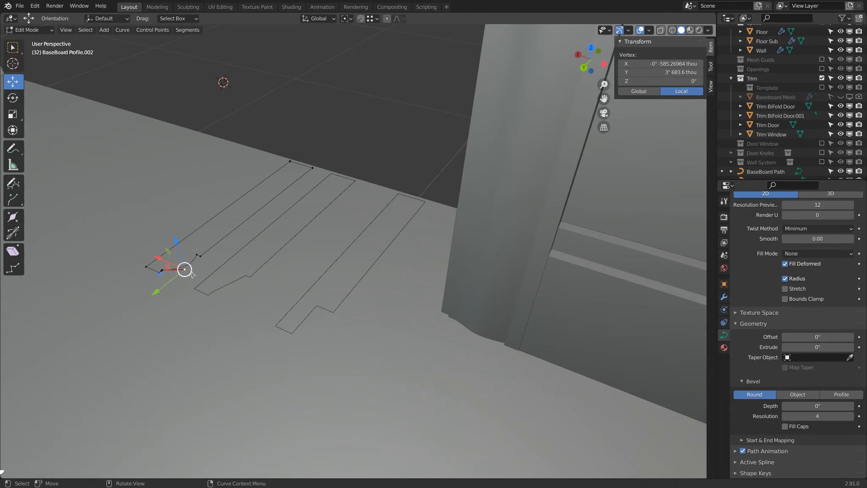
{"action": "left_click_drag", "start_coordinate": [160, 290], "coordinate": [154, 295]}
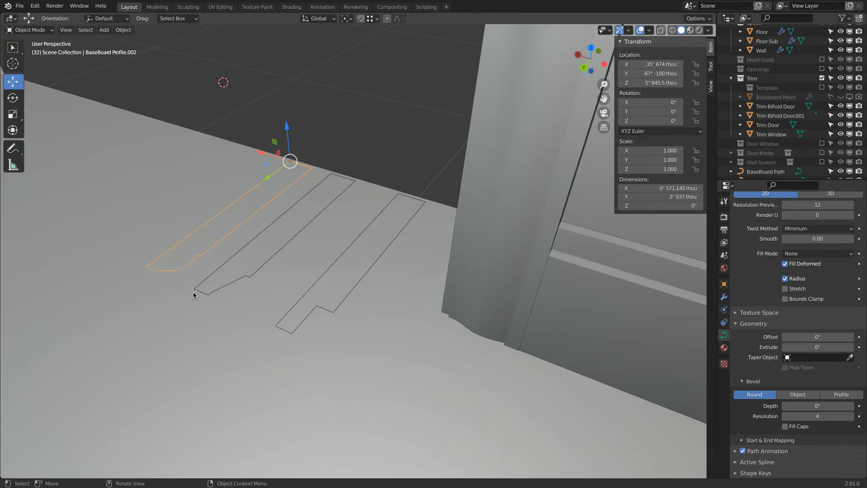
- Select the BaseBoard Path and clear its bevel object
{"action": "middle_click_drag", "start_coordinate": [193, 292], "coordinate": [190, 260]}
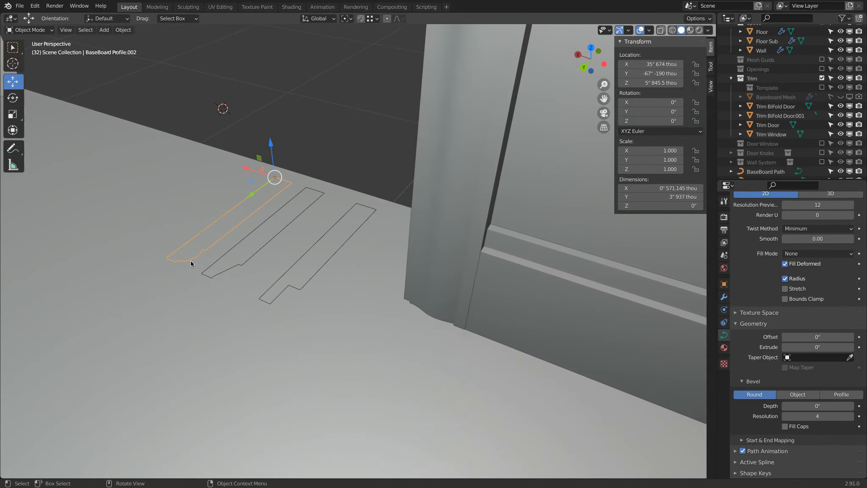
{"action": "left_click", "coordinate": [546, 259]}
{"action": "left_click", "coordinate": [850, 406]}
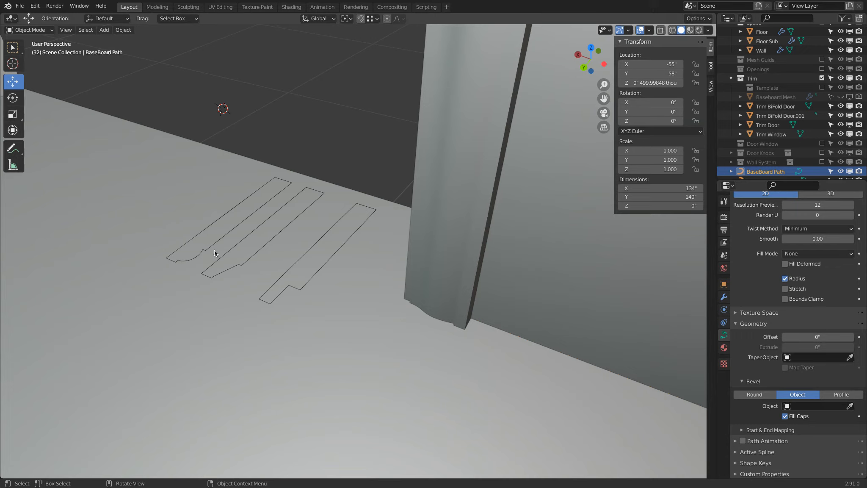
{"action": "left_click", "coordinate": [849, 356]}
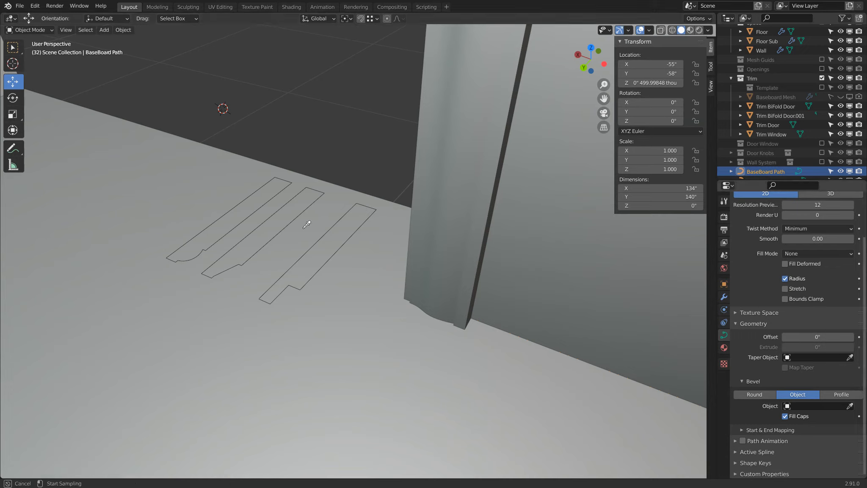
{"action": "left_click", "coordinate": [268, 203]}
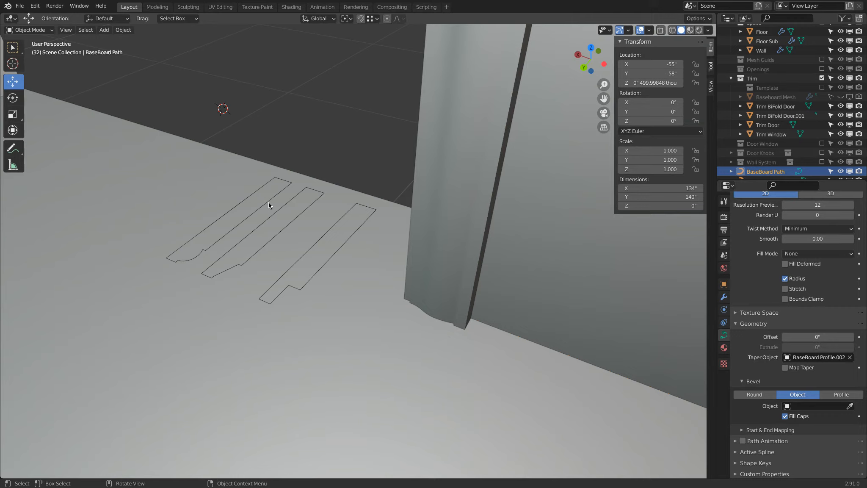
{"action": "left_click", "coordinate": [849, 357]}
- Pick the curved BaseBoard Profile.002 as the path's bevel object
{"action": "left_click", "coordinate": [849, 406]}
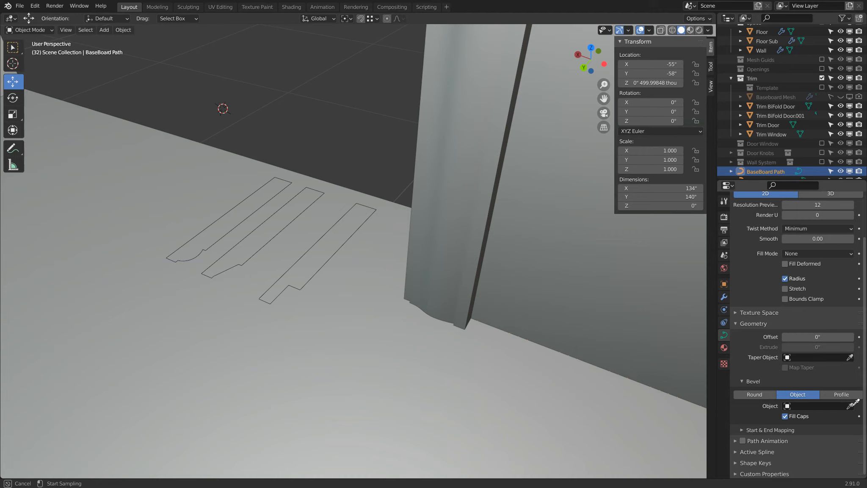
{"action": "left_click", "coordinate": [197, 254]}
{"action": "middle_click_drag", "start_coordinate": [198, 255], "coordinate": [364, 258]}
- Shade the baseboard smooth and add an Edge Split modifier to it
{"action": "right_click", "coordinate": [458, 279]}
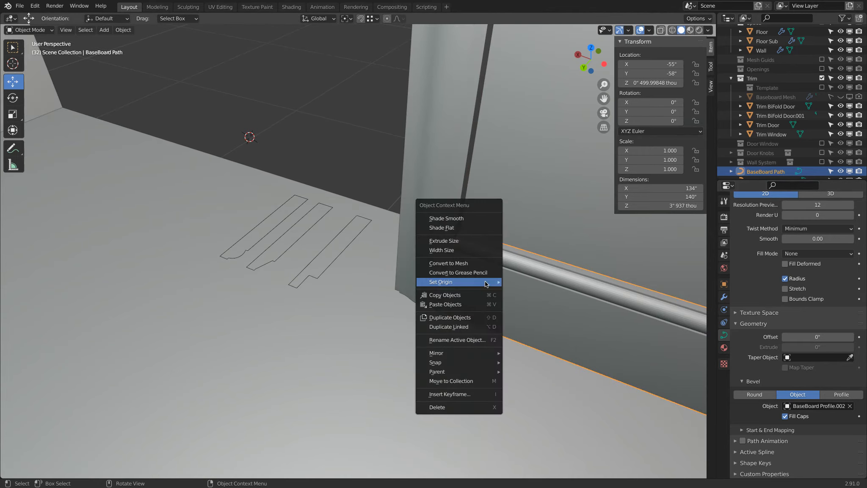
{"action": "left_click", "coordinate": [477, 219]}
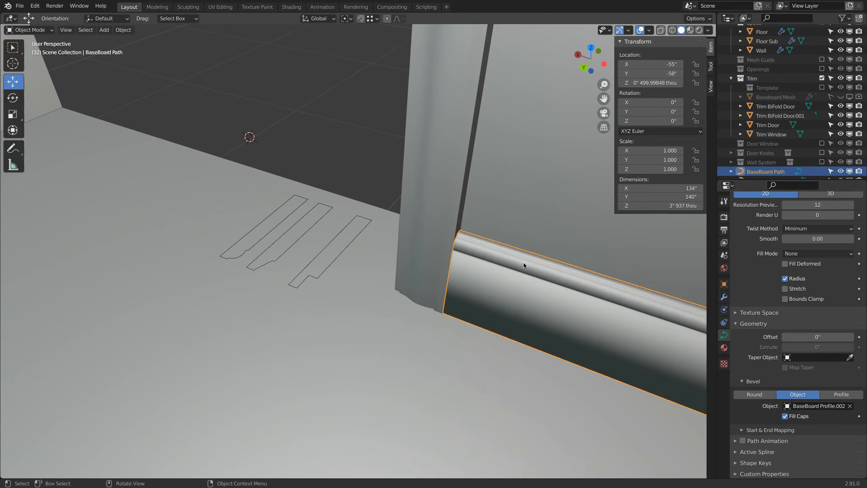
{"action": "left_click", "coordinate": [724, 297]}
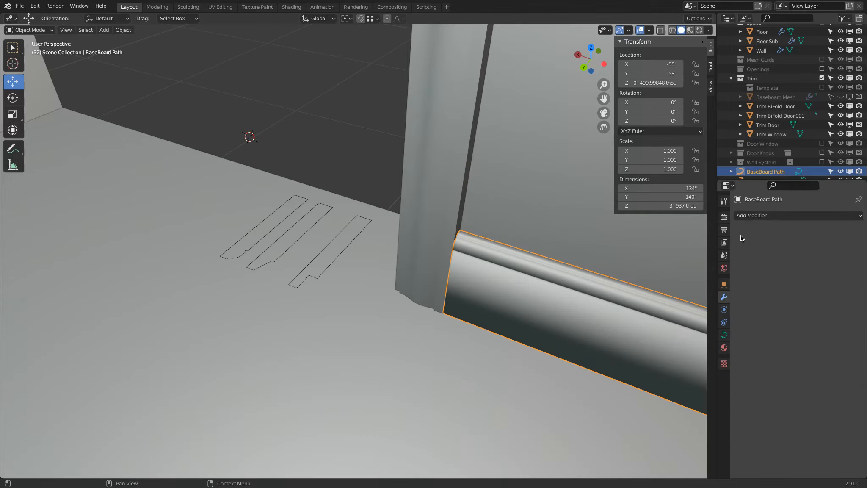
{"action": "left_click", "coordinate": [746, 215]}
{"action": "left_click", "coordinate": [709, 281]}
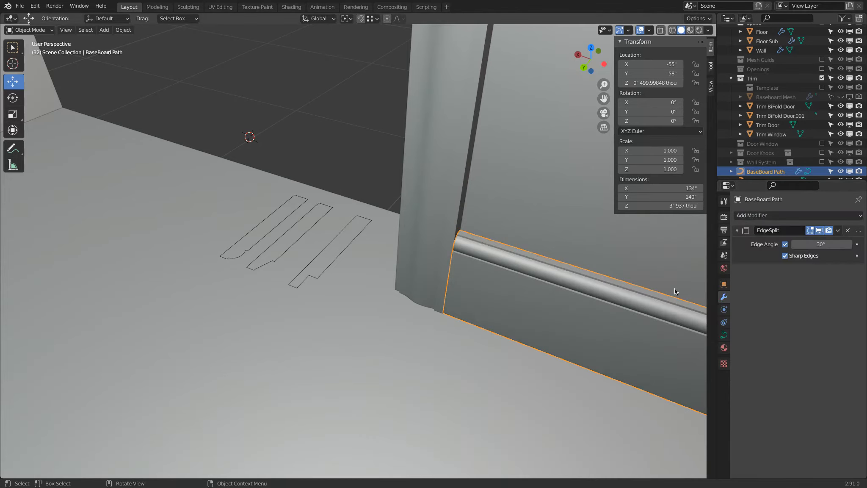
- Rotate the curved BaseBoard Profile.002 by 90° about the Y axis and enter Edit Mode on it
{"action": "middle_click_drag", "start_coordinate": [621, 295], "coordinate": [265, 233]}
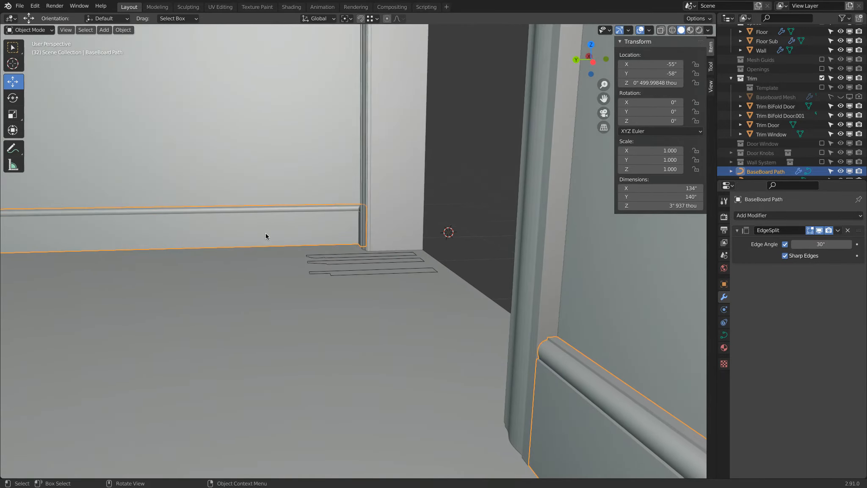
{"action": "left_click", "coordinate": [310, 255]}
{"action": "key", "text": "r"}
{"action": "key", "text": "y"}
{"action": "key", "text": "9"}
{"action": "key", "text": "0"}
{"action": "key", "text": "Return"}
{"action": "key", "text": "Tab"}
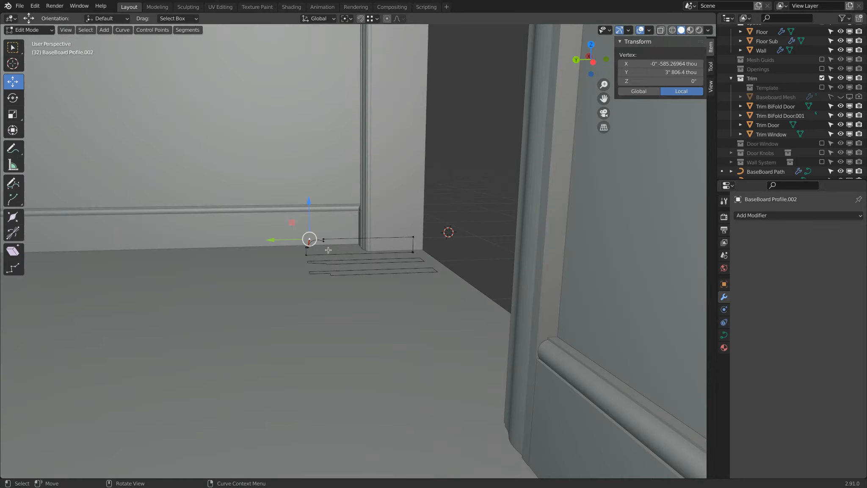
- Move the curve's outer handle about 0.11 inch vertically towards the profile and about -0.06 inch along Y
{"action": "left_click_drag", "start_coordinate": [309, 201], "coordinate": [311, 205]}
{"action": "left_click_drag", "start_coordinate": [284, 244], "coordinate": [270, 241]}
{"action": "left_click", "coordinate": [270, 241]}
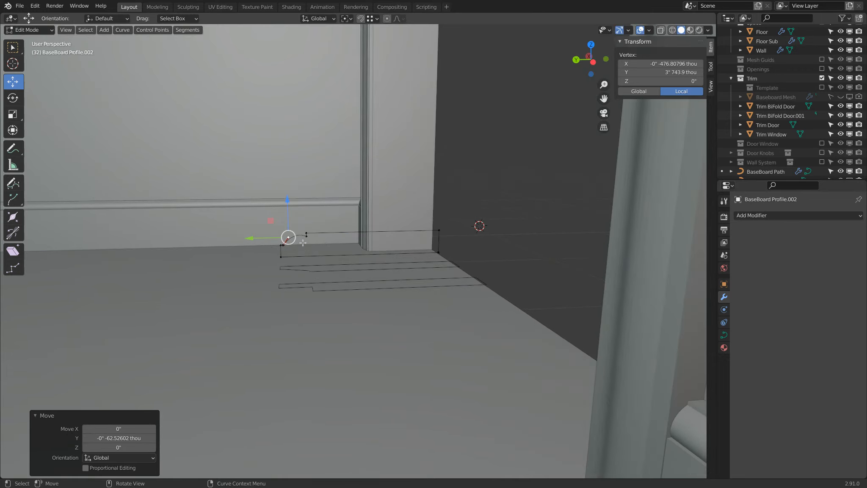
- Select the handle at the curve's inner end and lower it about 0.11 inch
{"action": "left_click", "coordinate": [304, 234]}
{"action": "left_click", "coordinate": [303, 234]}
{"action": "left_click", "coordinate": [312, 237]}
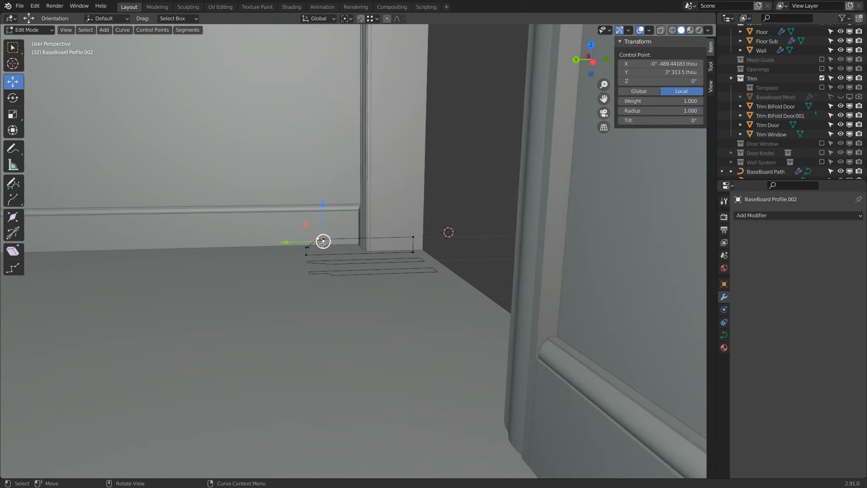
{"action": "left_click", "coordinate": [312, 237]}
{"action": "key", "text": "a"}
{"action": "key", "text": "a"}
{"action": "left_click", "coordinate": [319, 243]}
{"action": "scroll", "coordinate": [308, 239], "scroll_direction": "up", "scroll_amount": 4}
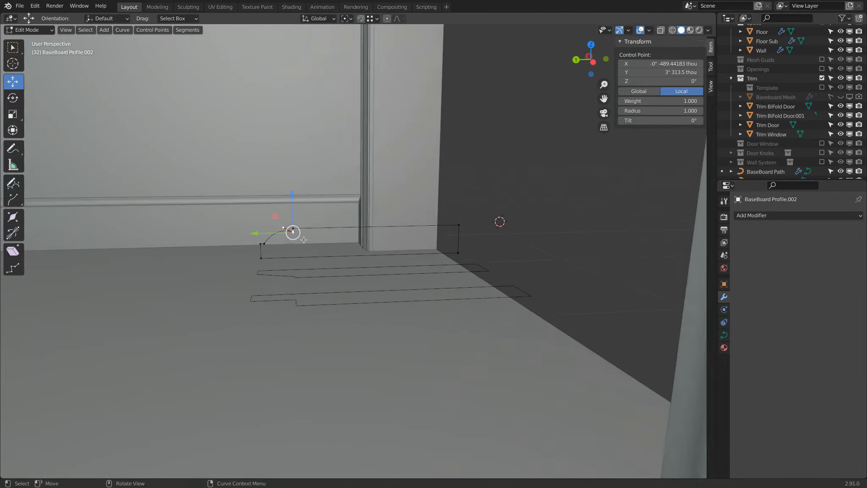
{"action": "scroll", "coordinate": [272, 228], "scroll_direction": "up", "scroll_amount": 2}
{"action": "left_click", "coordinate": [240, 215]}
{"action": "scroll", "coordinate": [280, 222], "scroll_direction": "down", "scroll_amount": 5}
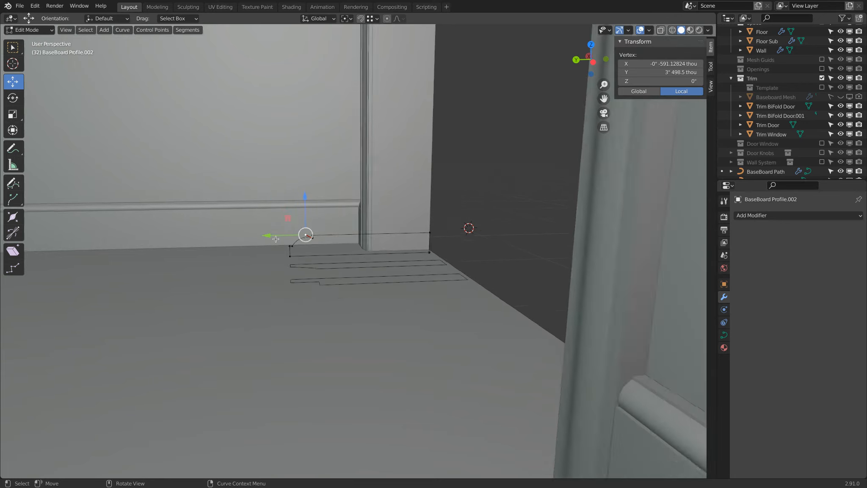
{"action": "left_click_drag", "start_coordinate": [300, 221], "coordinate": [300, 225]}
- Raise the curve's inner handle about 7 thou along Z to level it with its control point
{"action": "scroll", "coordinate": [301, 227], "scroll_direction": "up", "scroll_amount": 4}
{"action": "key", "text": "Tab"}
{"action": "scroll", "coordinate": [300, 227], "scroll_direction": "down", "scroll_amount": 2}
{"action": "middle_click_drag", "start_coordinate": [251, 241], "coordinate": [306, 243], "text": "shift"}
{"action": "key", "text": "Tab"}
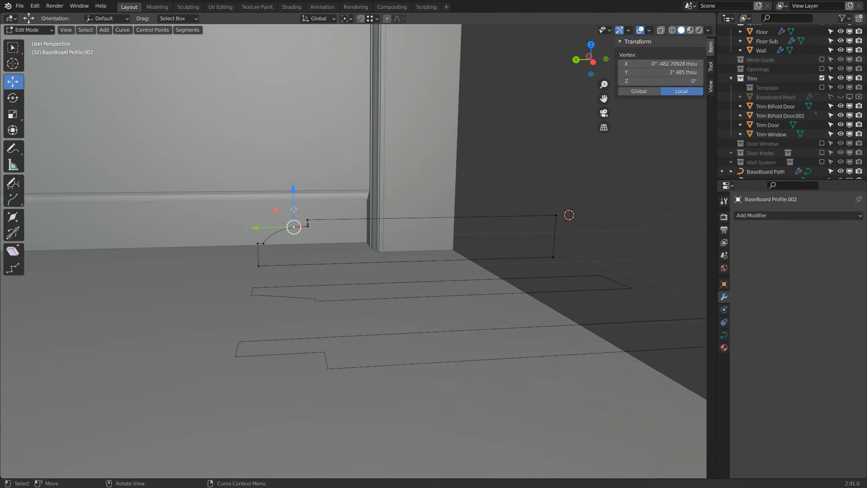
{"action": "left_click_drag", "start_coordinate": [294, 193], "coordinate": [312, 229]}
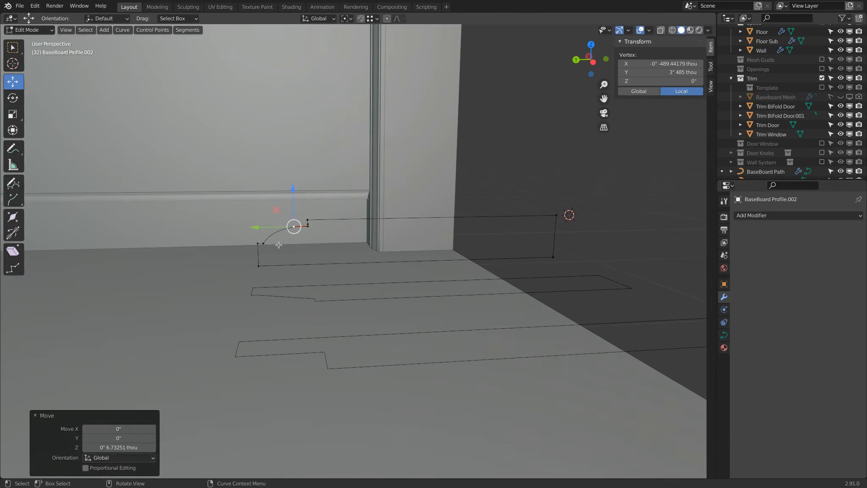
- Adjust the handle at the curve's outer end along Y and Z so the curve rises more steeply
{"action": "left_click", "coordinate": [263, 243]}
{"action": "left_click", "coordinate": [274, 227]}
{"action": "left_click_drag", "start_coordinate": [240, 229], "coordinate": [264, 244]}
{"action": "left_click_drag", "start_coordinate": [261, 193], "coordinate": [264, 194]}
{"action": "key", "text": "Tab"}
{"action": "key", "text": "Tab"}
- Lengthen the curve's inner handle by moving it about 0.12 inch along Y
{"action": "left_click", "coordinate": [310, 229]}
{"action": "left_click", "coordinate": [292, 230]}
{"action": "left_click_drag", "start_coordinate": [256, 227], "coordinate": [244, 227]}
{"action": "key", "text": "Tab"}
{"action": "key", "text": "Tab"}
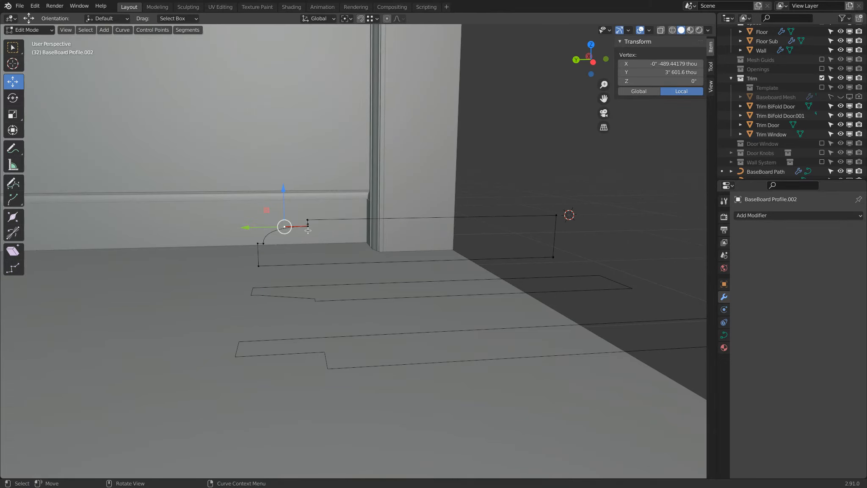
- Nudge the inner control point's second handle along Z, deselect all points and leave Edit Mode
{"action": "key", "text": "g"}
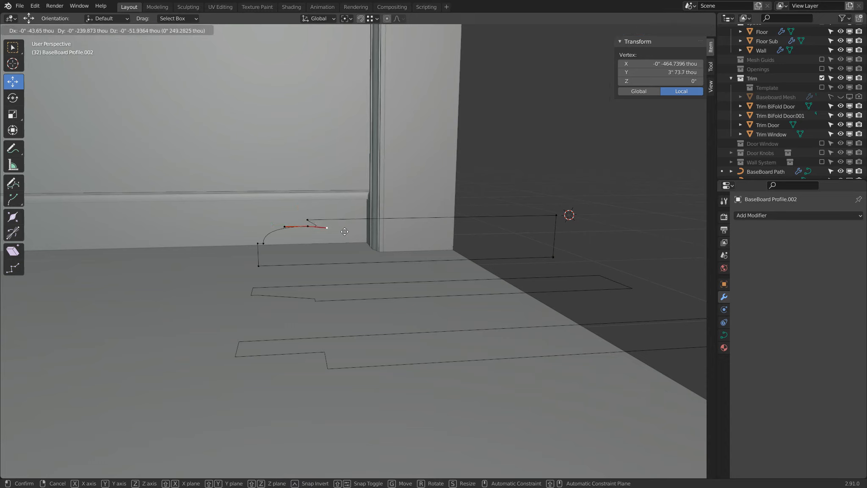
{"action": "right_click", "coordinate": [328, 230]}
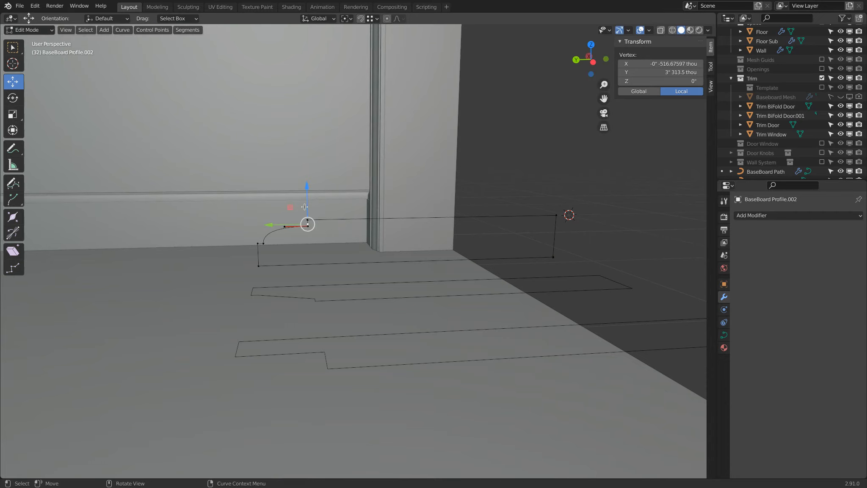
{"action": "left_click_drag", "start_coordinate": [308, 188], "coordinate": [308, 186]}
{"action": "key", "text": "a"}
{"action": "key", "text": "a"}
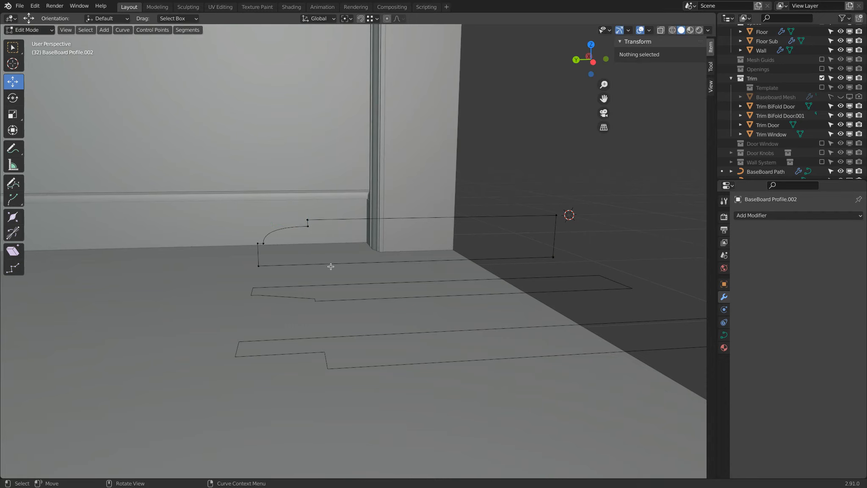
{"action": "scroll", "coordinate": [331, 266], "scroll_direction": "down", "scroll_amount": 3}
{"action": "middle_click_drag", "start_coordinate": [331, 266], "coordinate": [326, 285]}
{"action": "key", "text": "Tab"}
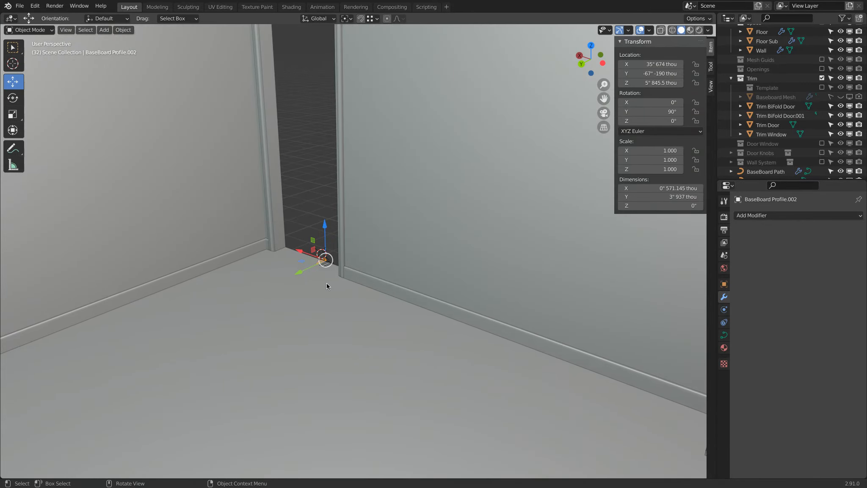
- Edit the BaseBoard Path and move the end control point beside the first bi-fold door opening about -2.1 inches along Y
{"action": "scroll", "coordinate": [326, 286], "scroll_direction": "down", "scroll_amount": 9}
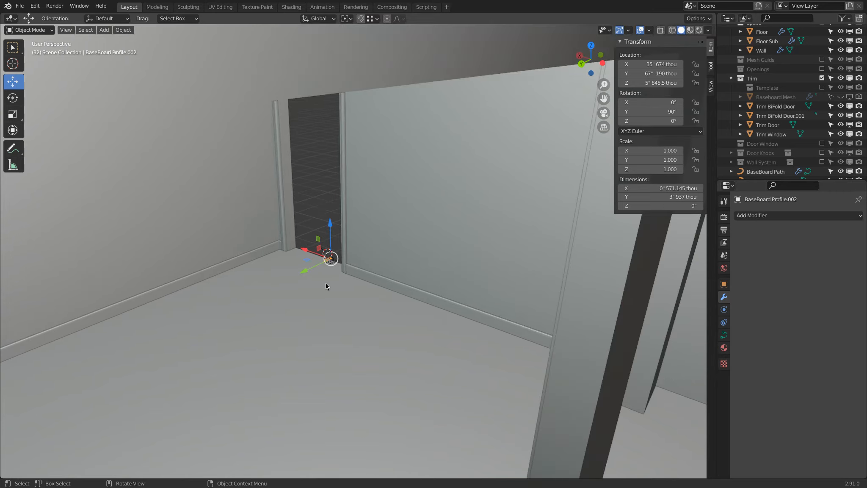
{"action": "middle_click_drag", "start_coordinate": [328, 286], "coordinate": [380, 314]}
{"action": "scroll", "coordinate": [494, 251], "scroll_direction": "up", "scroll_amount": 5}
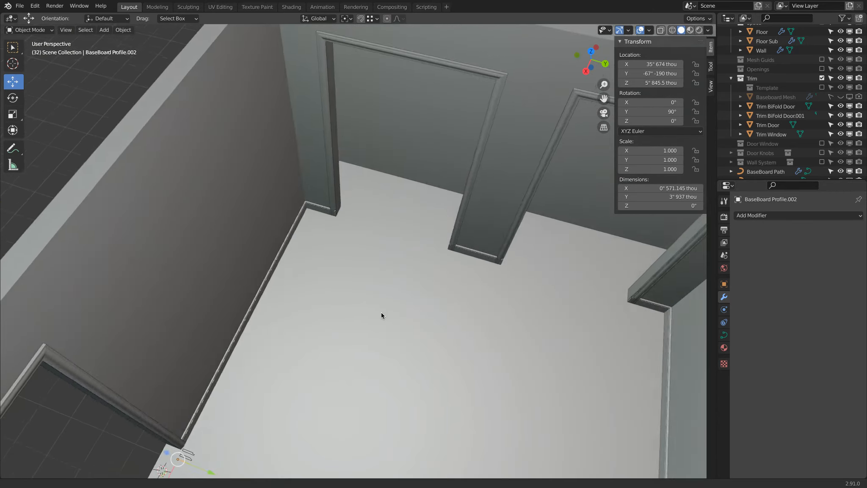
{"action": "scroll", "coordinate": [381, 314], "scroll_direction": "up", "scroll_amount": 3}
{"action": "left_click", "coordinate": [295, 175]}
{"action": "key", "text": "Tab"}
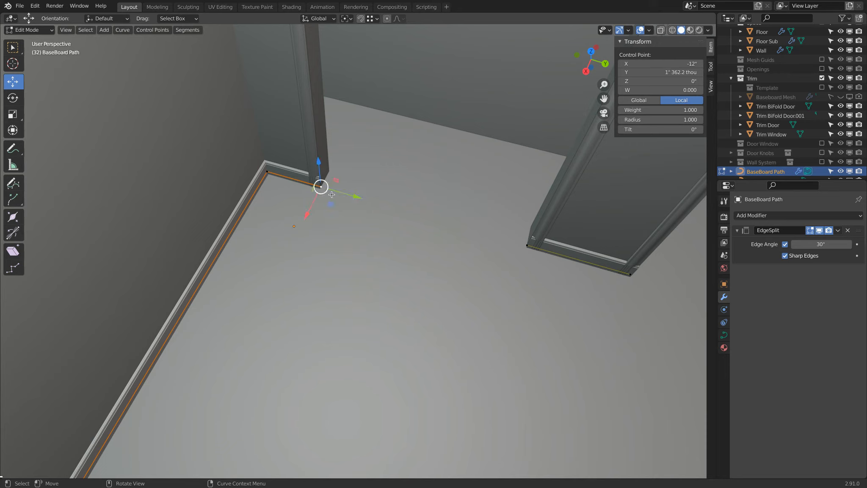
{"action": "left_click_drag", "start_coordinate": [354, 196], "coordinate": [342, 194]}
{"action": "middle_click_drag", "start_coordinate": [341, 194], "coordinate": [288, 199]}
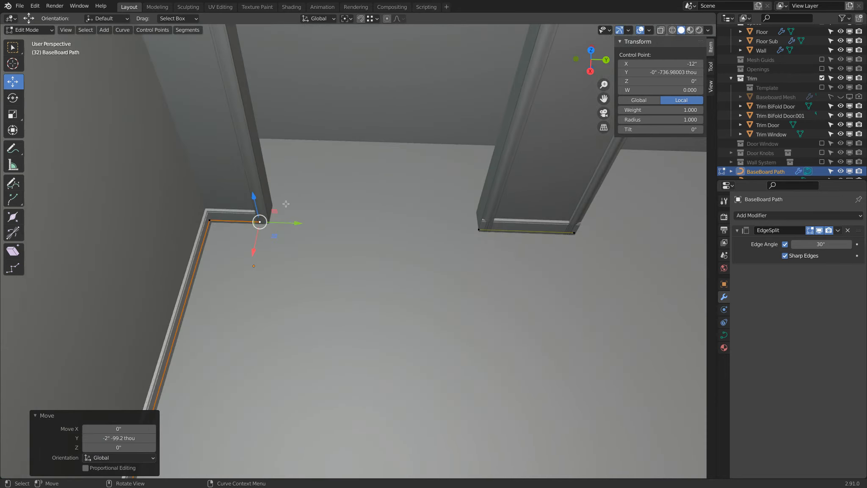
- Fine-tune that end point along Y in a wireframe top view to meet the door trim, and leave Edit Mode
{"action": "key", "text": "KP_7"}
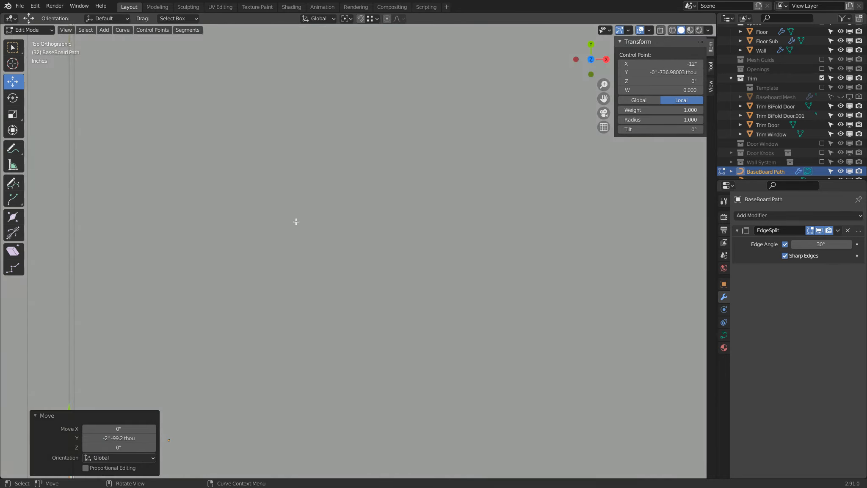
{"action": "scroll", "coordinate": [295, 223], "scroll_direction": "down", "scroll_amount": 8}
{"action": "middle_click_drag", "start_coordinate": [296, 295], "coordinate": [353, 318], "text": "shift"}
{"action": "scroll", "coordinate": [353, 318], "scroll_direction": "up", "scroll_amount": 10}
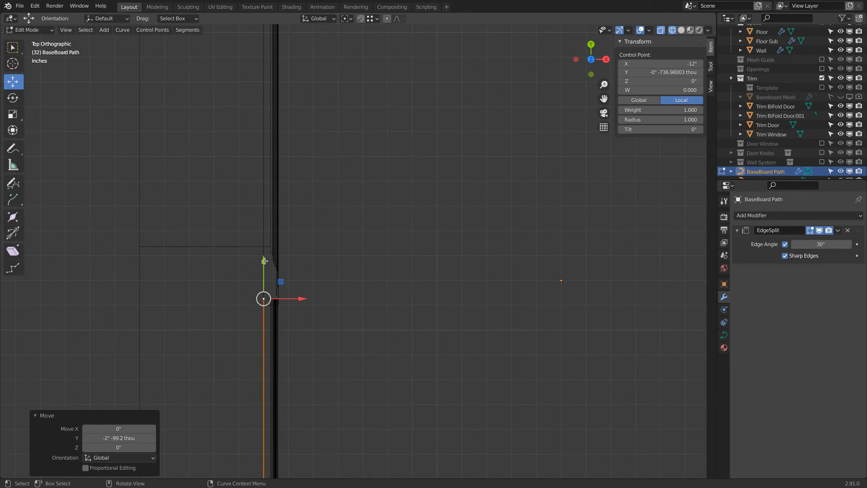
{"action": "left_click_drag", "start_coordinate": [264, 261], "coordinate": [269, 269]}
{"action": "middle_click_drag", "start_coordinate": [309, 135], "coordinate": [296, 279], "text": "shift"}
{"action": "key", "text": "Tab"}
- Move the first end point of the short baseboard between the two bi-fold door openings along Y to fit the trim
{"action": "scroll", "coordinate": [295, 279], "scroll_direction": "down", "scroll_amount": 6}
{"action": "key", "text": "Tab"}
{"action": "key", "text": "a"}
{"action": "middle_click_drag", "start_coordinate": [366, 165], "coordinate": [374, 236]}
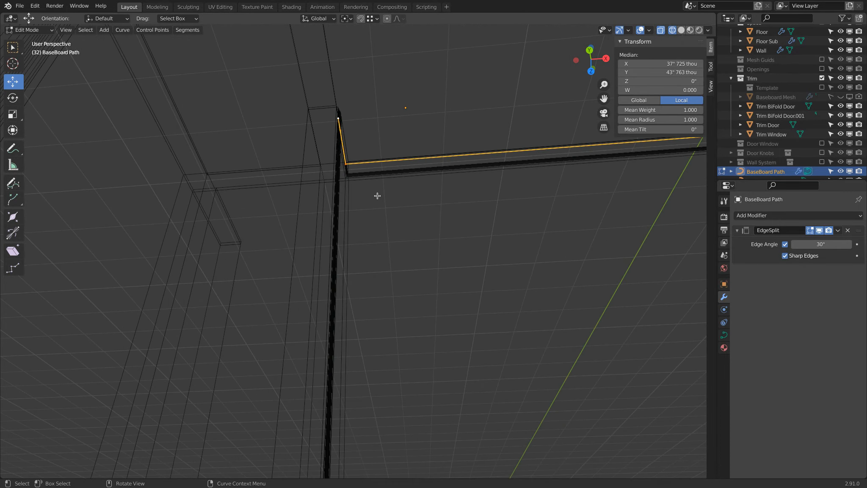
{"action": "key", "text": "KP_7"}
{"action": "scroll", "coordinate": [391, 181], "scroll_direction": "down", "scroll_amount": 6}
{"action": "middle_click_drag", "start_coordinate": [367, 119], "coordinate": [369, 250], "text": "shift"}
{"action": "scroll", "coordinate": [369, 249], "scroll_direction": "up", "scroll_amount": 7}
{"action": "left_click", "coordinate": [323, 319]}
{"action": "scroll", "coordinate": [337, 308], "scroll_direction": "up", "scroll_amount": 4}
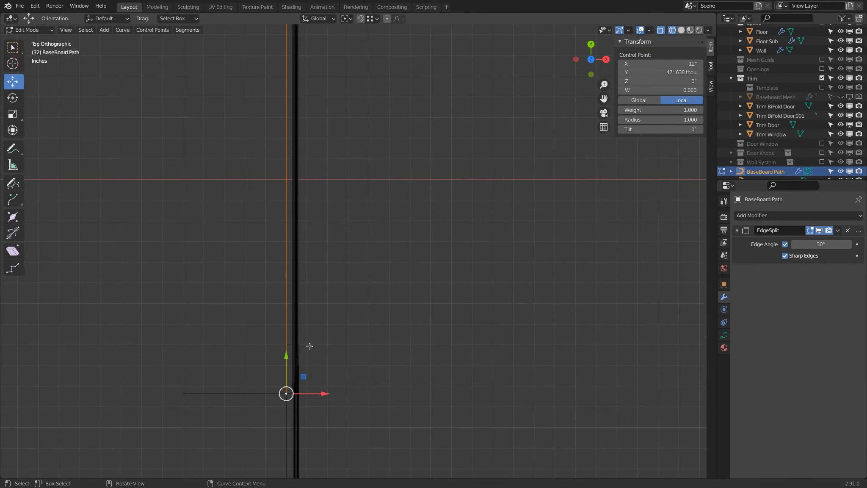
{"action": "middle_click_drag", "start_coordinate": [424, 364], "coordinate": [330, 367]}
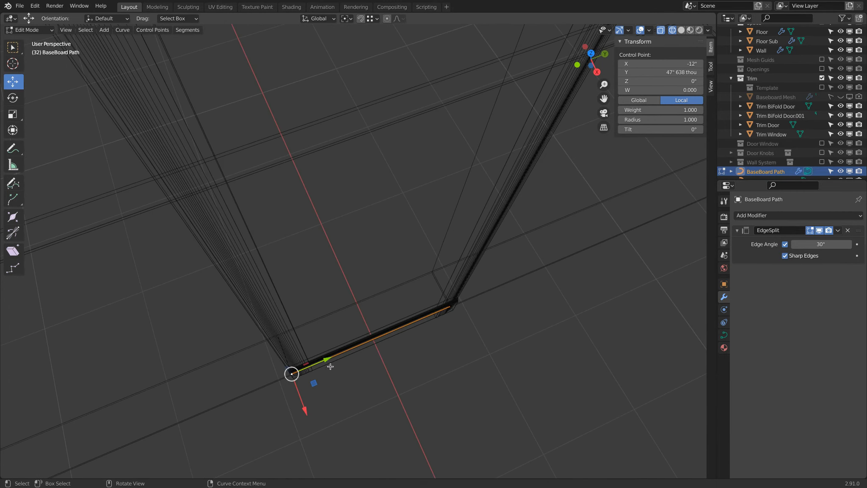
{"action": "key", "text": "g"}
{"action": "left_click", "coordinate": [348, 352]}
- Shift the opposite end point of the short baseboard between the openings along Y to meet its door trim
{"action": "left_click", "coordinate": [451, 304]}
{"action": "key", "text": "g"}
{"action": "left_click", "coordinate": [468, 304]}
{"action": "middle_click_drag", "start_coordinate": [491, 320], "coordinate": [332, 344]}
{"action": "left_click_drag", "start_coordinate": [345, 324], "coordinate": [348, 324]}
- Move the path's end point on the far side of the second bi-fold opening along Y to 117 inches
{"action": "middle_click_drag", "start_coordinate": [383, 323], "coordinate": [178, 361]}
{"action": "left_click", "coordinate": [419, 253]}
{"action": "key", "text": "KP_7"}
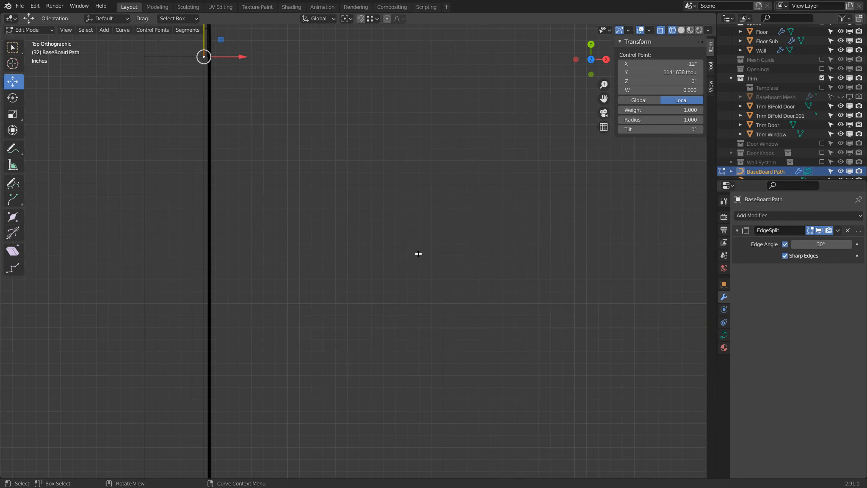
{"action": "middle_click_drag", "start_coordinate": [312, 80], "coordinate": [360, 226], "text": "shift"}
{"action": "scroll", "coordinate": [360, 226], "scroll_direction": "up", "scroll_amount": 5}
{"action": "middle_click_drag", "start_coordinate": [295, 186], "coordinate": [421, 292], "text": "shift"}
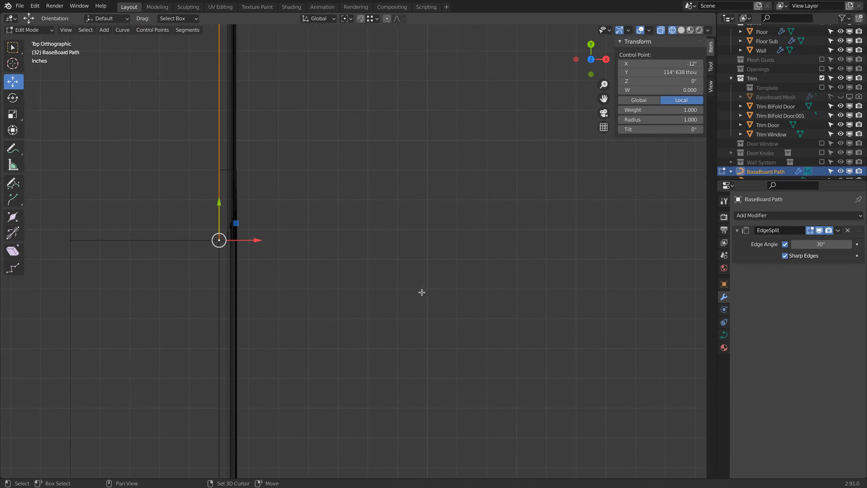
{"action": "left_click_drag", "start_coordinate": [221, 199], "coordinate": [224, 161]}
{"action": "mouse_move", "coordinate": [229, 128]}
{"action": "left_mouse_down"}
{"action": "mouse_move", "coordinate": [232, 119]}
{"action": "mouse_move", "coordinate": [236, 127]}
{"action": "left_mouse_up"}
- Return to solid shading and enable the Wall System collection to show the slatted wall
{"action": "scroll", "coordinate": [381, 237], "scroll_direction": "down", "scroll_amount": 9}
{"action": "middle_click_drag", "start_coordinate": [524, 323], "coordinate": [80, 250], "text": "shift"}
{"action": "scroll", "coordinate": [413, 283], "scroll_direction": "down", "scroll_amount": 4}
{"action": "mouse_move", "coordinate": [413, 283]}
{"action": "middle_mouse_down"}
{"action": "mouse_move", "coordinate": [472, 232]}
{"action": "mouse_move", "coordinate": [458, 273]}
{"action": "middle_mouse_up"}
{"action": "key", "text": "shift+z"}
{"action": "middle_click_drag", "start_coordinate": [570, 276], "coordinate": [396, 219], "text": "shift"}
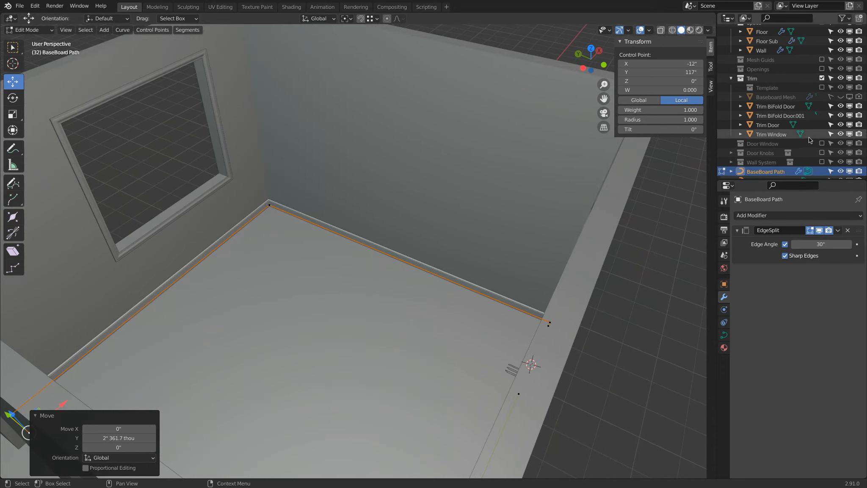
{"action": "scroll", "coordinate": [821, 127], "scroll_direction": "down", "scroll_amount": 3}
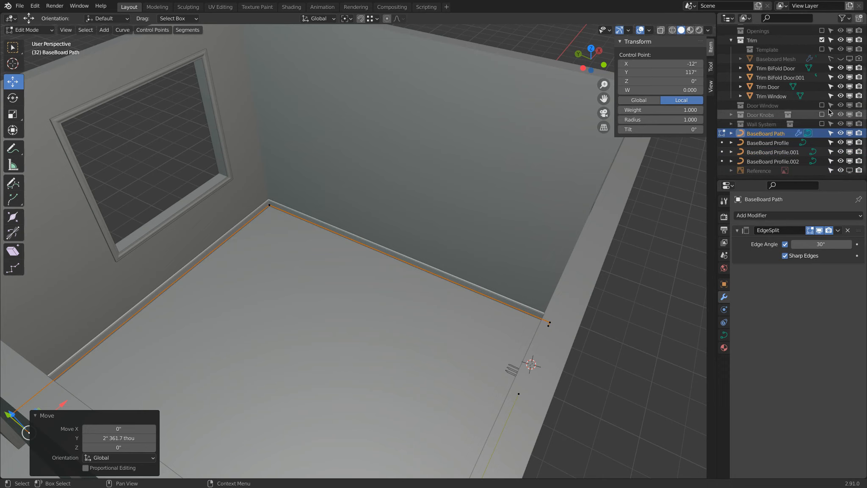
{"action": "left_click", "coordinate": [822, 124]}
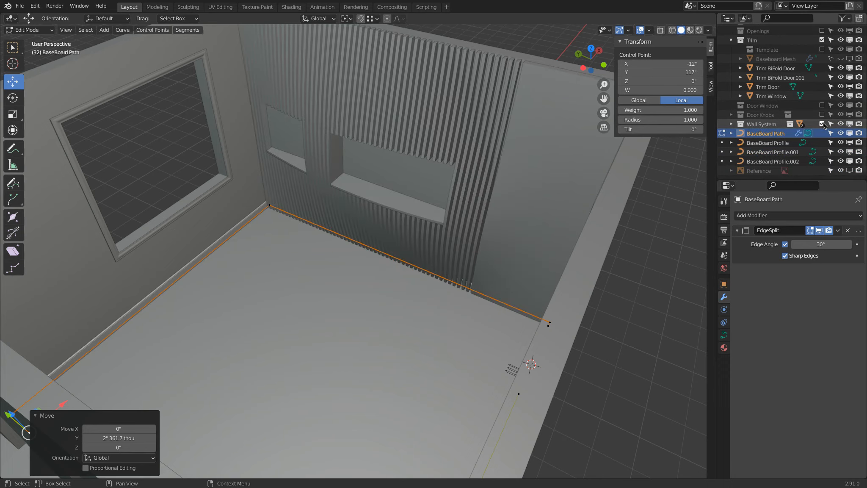
{"action": "middle_click_drag", "start_coordinate": [311, 240], "coordinate": [345, 249]}
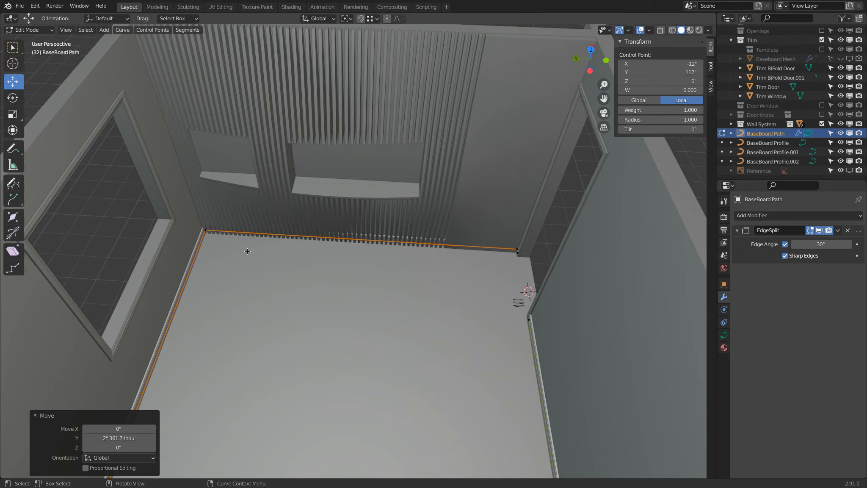
- Subdivide the path segment along the window wall between its two corner points
{"action": "left_click", "coordinate": [210, 230]}
{"action": "scroll", "coordinate": [234, 237], "scroll_direction": "down", "scroll_amount": 4}
{"action": "middle_click_drag", "start_coordinate": [261, 239], "coordinate": [202, 238]}
{"action": "left_click", "coordinate": [196, 218], "text": "shift"}
{"action": "right_click", "coordinate": [258, 203]}
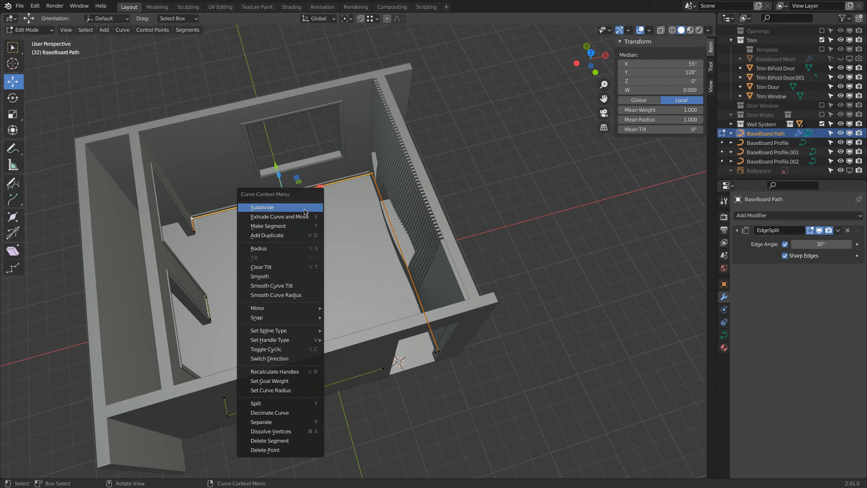
{"action": "left_click", "coordinate": [258, 205]}
- Subdivide the segment between the window wall's midpoint and the corner at the slatted wall, and select the new point
{"action": "middle_click_drag", "start_coordinate": [258, 205], "coordinate": [325, 210]}
{"action": "left_click", "coordinate": [306, 201]}
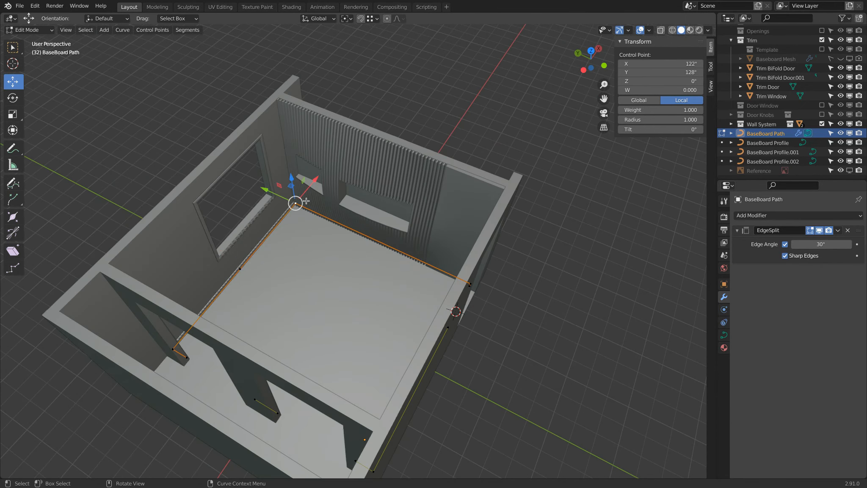
{"action": "left_click", "coordinate": [247, 271], "text": "shift"}
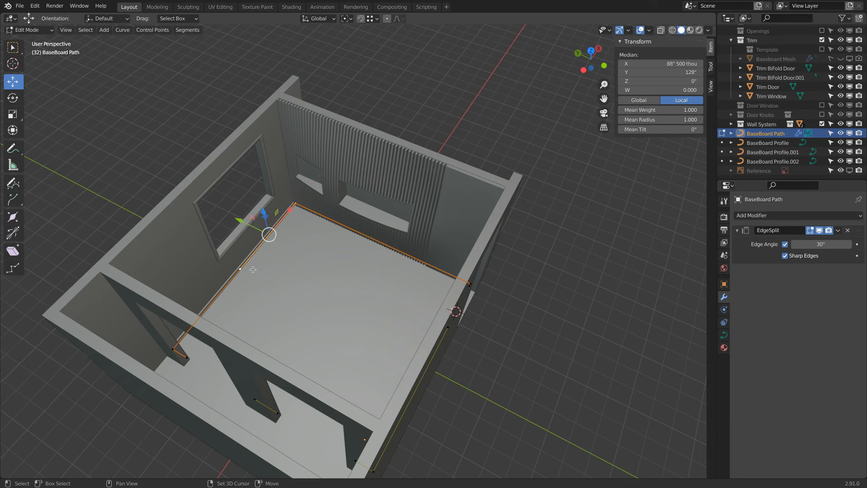
{"action": "right_click", "coordinate": [281, 256]}
{"action": "left_click", "coordinate": [281, 237]}
{"action": "left_click", "coordinate": [282, 242]}
{"action": "key", "text": "x"}
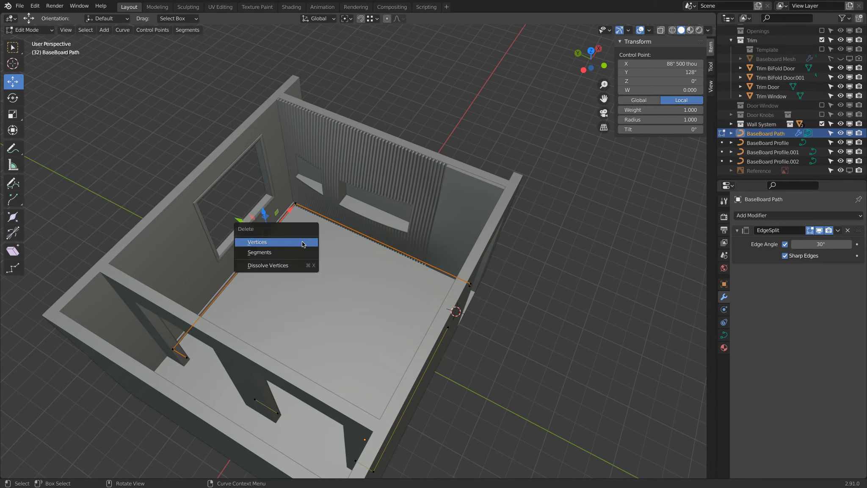
{"action": "left_click", "coordinate": [302, 244]}
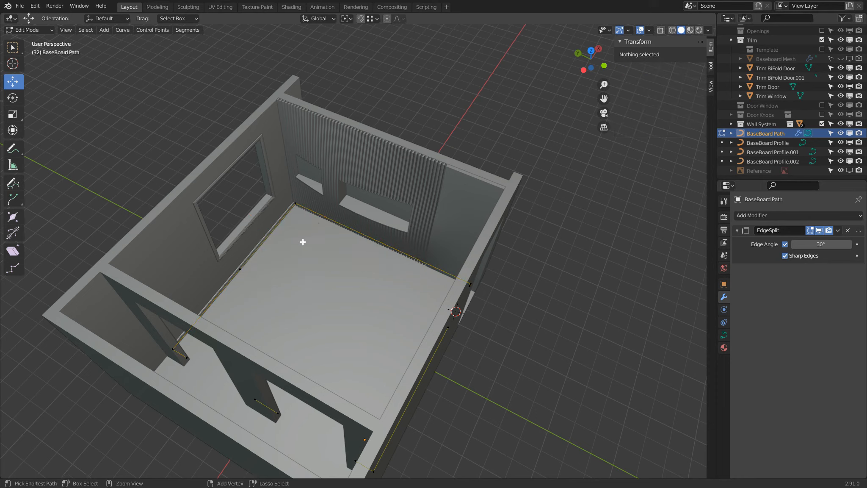
{"action": "key", "text": "ctrl+z"}
- Delete the two path segments between the window wall's midpoint and the corner at the slatted wall
{"action": "left_click", "coordinate": [296, 204], "text": "shift"}
{"action": "key", "text": "x"}
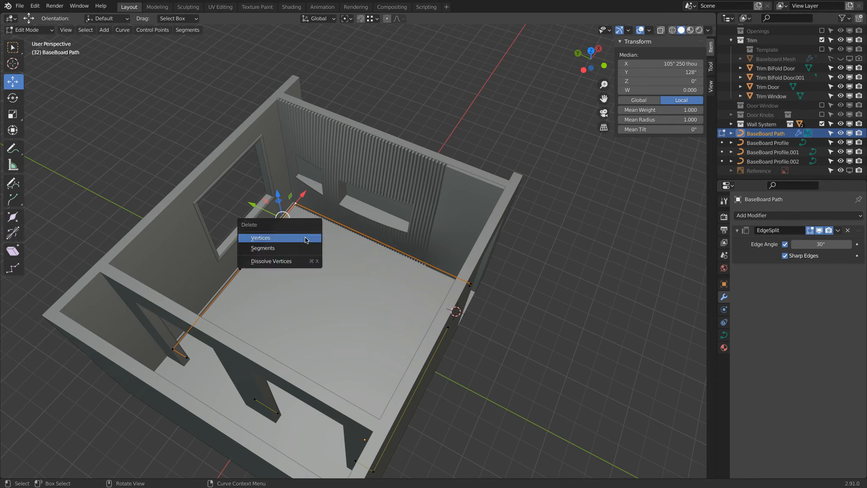
{"action": "left_click", "coordinate": [305, 247]}
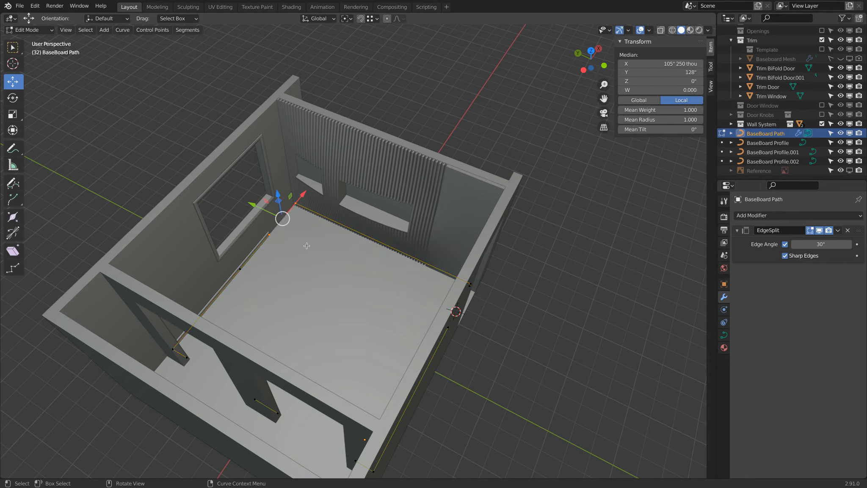
{"action": "left_click", "coordinate": [269, 234]}
{"action": "left_click", "coordinate": [240, 268], "text": "shift"}
{"action": "key", "text": "x"}
{"action": "left_click", "coordinate": [295, 268]}
- Delete the isolated control point left between the window wall's midpoint and the corner
{"action": "left_click", "coordinate": [263, 266]}
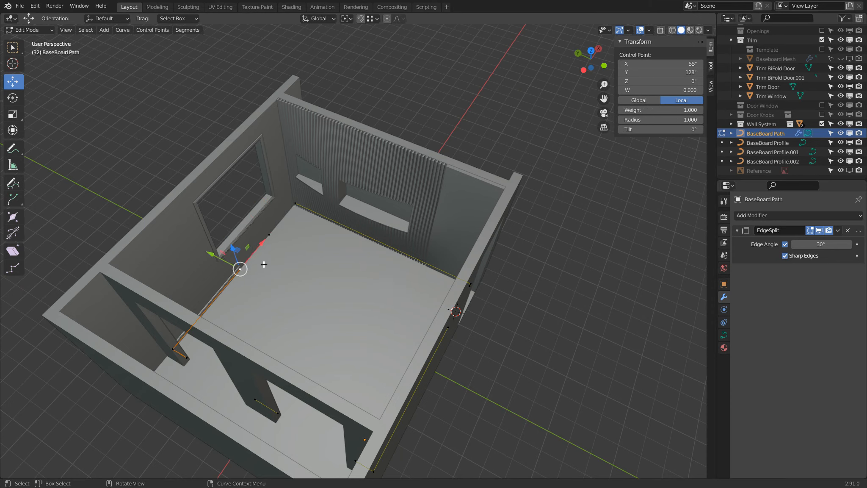
{"action": "left_click", "coordinate": [271, 238]}
{"action": "key", "text": "x"}
{"action": "left_click", "coordinate": [290, 237]}
{"action": "left_click", "coordinate": [252, 270]}
- Delete the control points of the baseboard run behind the slatted wall
{"action": "left_click", "coordinate": [296, 205]}
{"action": "middle_click_drag", "start_coordinate": [296, 205], "coordinate": [315, 219]}
{"action": "left_click", "coordinate": [396, 210], "text": "shift"}
{"action": "key", "text": "x"}
{"action": "left_click", "coordinate": [390, 212]}
- Extend the window wall's baseboard to the slatted wall by moving its end point to X 120 inches, and leave Edit Mode
{"action": "left_click", "coordinate": [248, 246]}
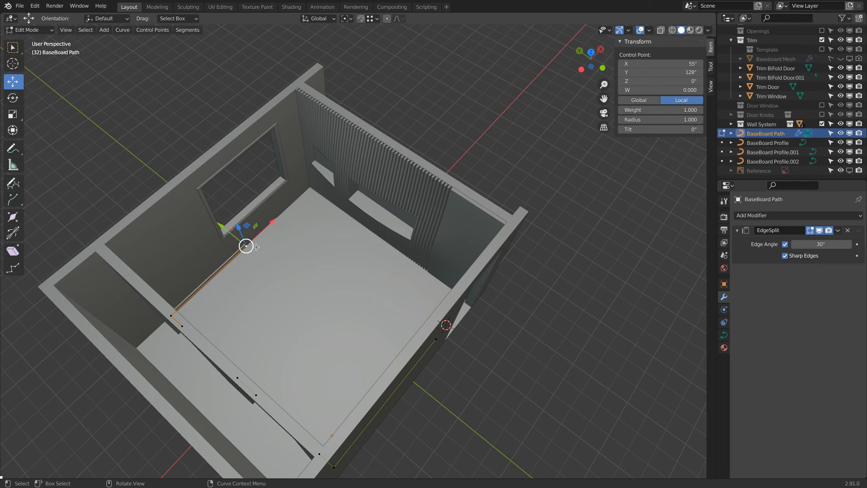
{"action": "left_click_drag", "start_coordinate": [271, 228], "coordinate": [290, 211]}
{"action": "left_click_drag", "start_coordinate": [348, 174], "coordinate": [345, 177]}
{"action": "scroll", "coordinate": [331, 170], "scroll_direction": "up", "scroll_amount": 4}
{"action": "middle_click_drag", "start_coordinate": [275, 136], "coordinate": [317, 279], "text": "shift"}
{"action": "scroll", "coordinate": [305, 202], "scroll_direction": "up", "scroll_amount": 4}
{"action": "scroll", "coordinate": [317, 279], "scroll_direction": "up", "scroll_amount": 3}
{"action": "mouse_move", "coordinate": [331, 244]}
{"action": "left_mouse_down"}
{"action": "mouse_move", "coordinate": [332, 231]}
{"action": "mouse_move", "coordinate": [325, 234]}
{"action": "left_mouse_up"}
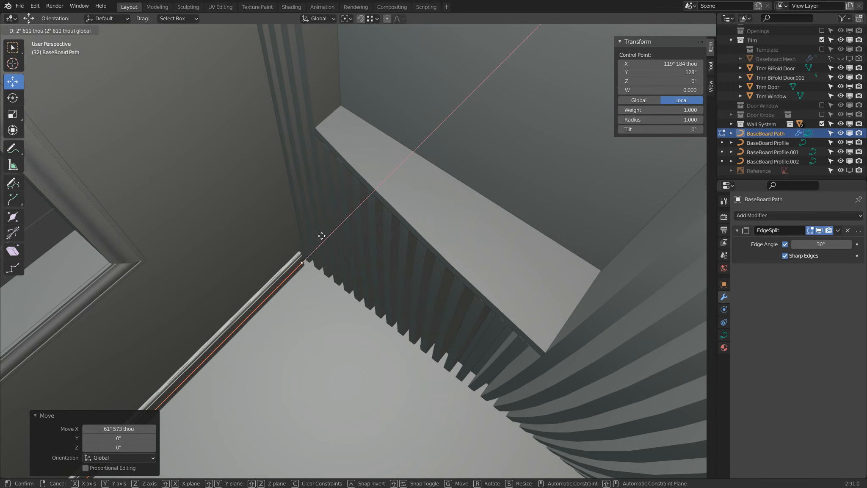
{"action": "left_click_drag", "start_coordinate": [308, 263], "coordinate": [313, 247]}
{"action": "scroll", "coordinate": [420, 248], "scroll_direction": "down", "scroll_amount": 8}
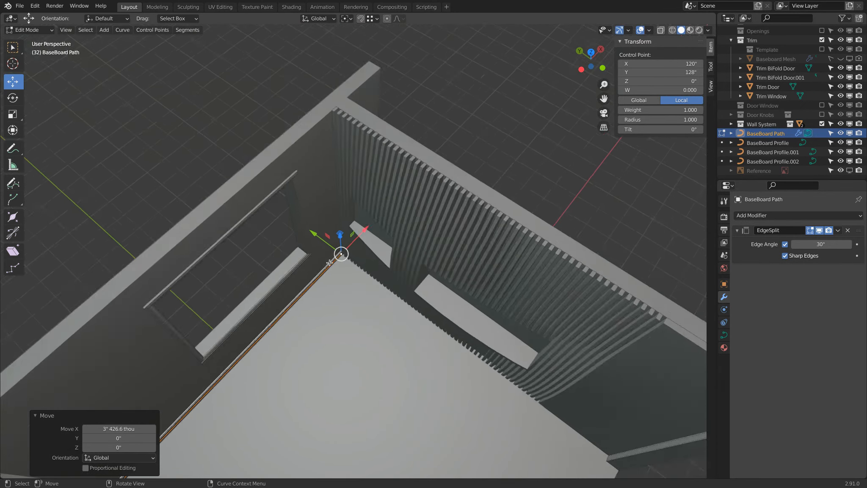
{"action": "key", "text": "Tab"}
- Select BaseBoard Profile.002 beside the door and set its Y rotation to 0°
{"action": "middle_click_drag", "start_coordinate": [420, 247], "coordinate": [415, 165]}
{"action": "scroll", "coordinate": [416, 240], "scroll_direction": "up", "scroll_amount": 6}
{"action": "mouse_move", "coordinate": [448, 210]}
{"action": "middle_mouse_down", "text": "shift"}
{"action": "mouse_move", "coordinate": [415, 239]}
{"action": "mouse_move", "coordinate": [446, 222]}
{"action": "middle_mouse_up", "text": "shift"}
{"action": "scroll", "coordinate": [436, 254], "scroll_direction": "down", "scroll_amount": 5}
{"action": "scroll", "coordinate": [415, 254], "scroll_direction": "up", "scroll_amount": 6}
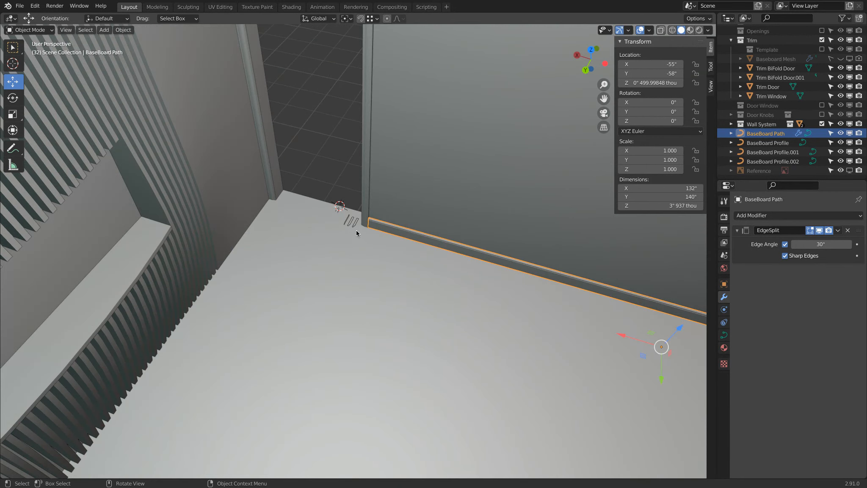
{"action": "left_click", "coordinate": [346, 221]}
{"action": "left_click", "coordinate": [661, 112]}
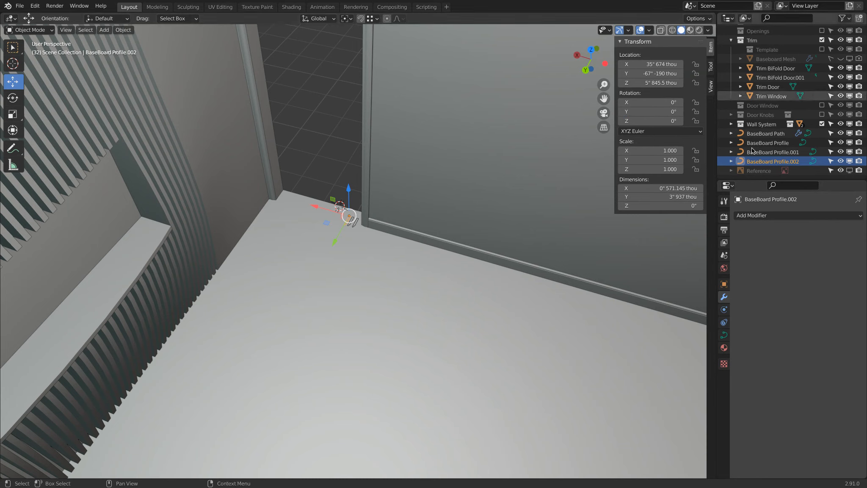
- Enlarge the outliner and create a new collection named Baseboard
{"action": "left_click_drag", "start_coordinate": [762, 181], "coordinate": [757, 377]}
{"action": "right_click", "coordinate": [749, 292]}
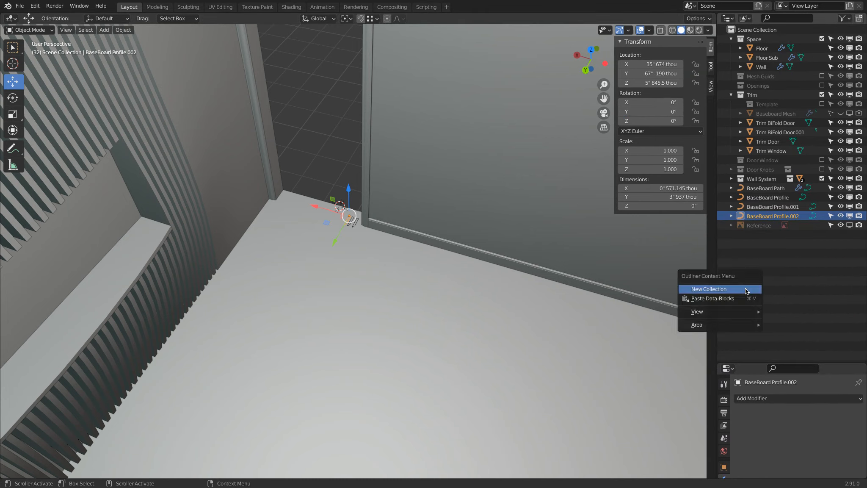
{"action": "left_click", "coordinate": [748, 292]}
{"action": "double_click", "coordinate": [765, 189]}
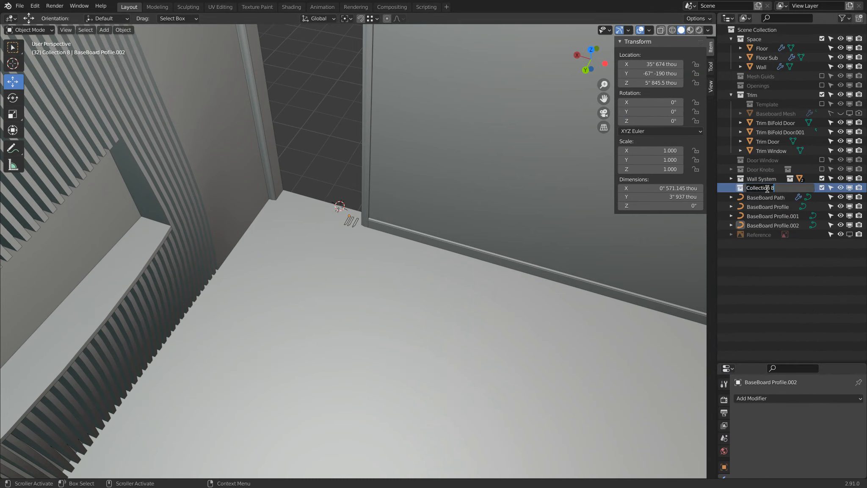
{"action": "type", "text": "Baseboard"}
{"action": "key", "text": "Return"}
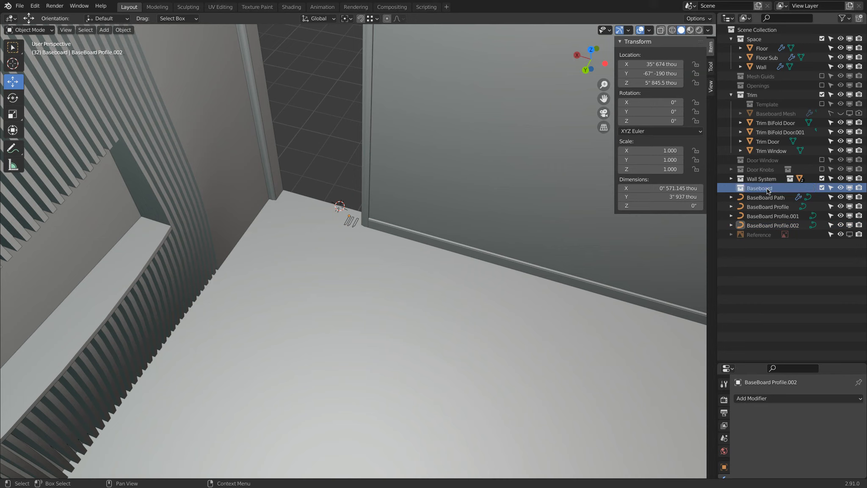
- Put the BaseBoard Path, its three profile curves and the Baseboard Mesh into the Baseboard collection and expand it
{"action": "left_click", "coordinate": [769, 225]}
{"action": "left_click", "coordinate": [767, 201], "text": "shift"}
{"action": "left_click_drag", "start_coordinate": [767, 201], "coordinate": [765, 188]}
{"action": "left_click_drag", "start_coordinate": [773, 113], "coordinate": [762, 188]}
{"action": "left_click", "coordinate": [731, 179]}
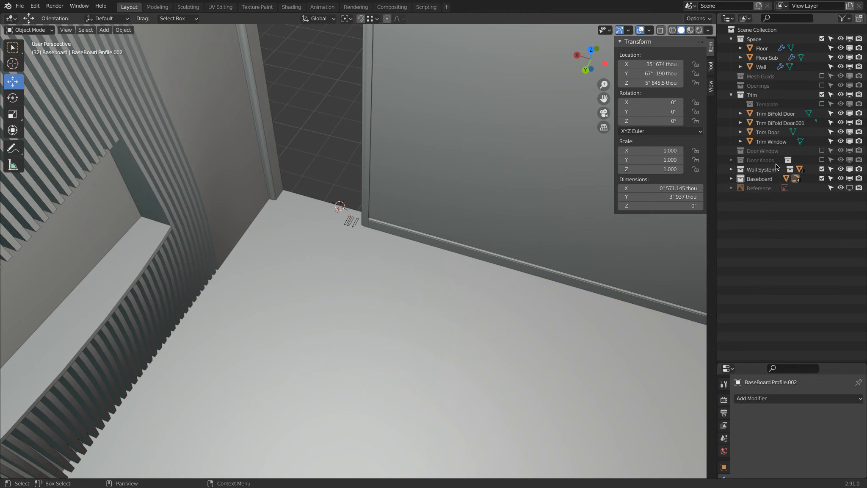
{"action": "left_click", "coordinate": [731, 179]}
- Create a collection named Templates and nest it inside the Baseboard collection
{"action": "right_click", "coordinate": [736, 259]}
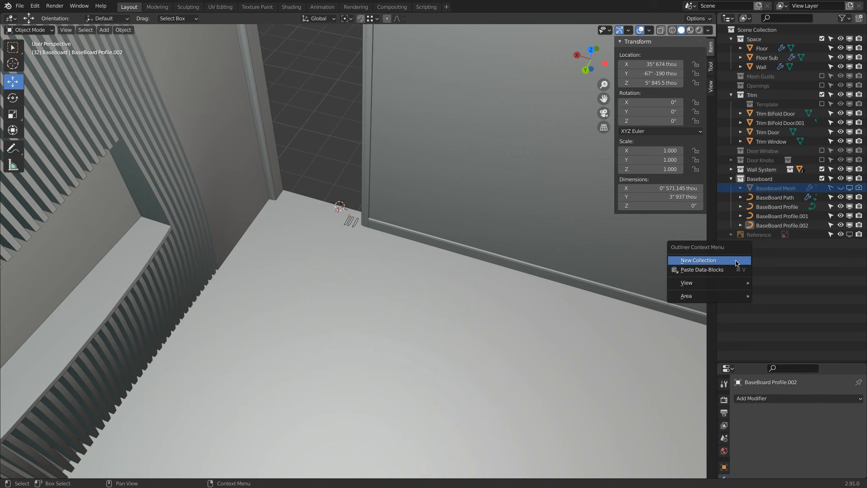
{"action": "left_click", "coordinate": [736, 259]}
{"action": "double_click", "coordinate": [762, 236]}
{"action": "type", "text": "Templates"}
{"action": "key", "text": "Return"}
{"action": "left_click_drag", "start_coordinate": [763, 239], "coordinate": [766, 189]}
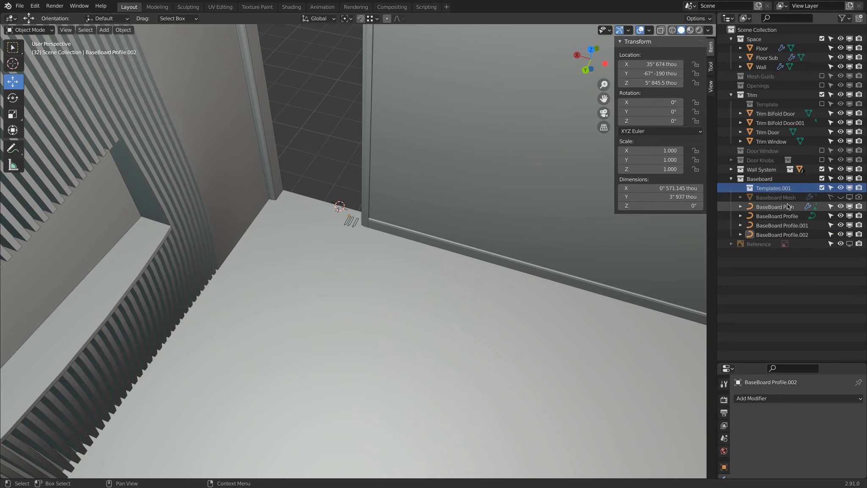
- Place the three BaseBoard Profile curves in the nested templates collection, disable that collection and collapse Baseboard
{"action": "left_click", "coordinate": [781, 234]}
{"action": "left_click", "coordinate": [778, 216], "text": "shift"}
{"action": "left_click_drag", "start_coordinate": [778, 217], "coordinate": [774, 188]}
{"action": "left_click", "coordinate": [821, 188]}
{"action": "left_click", "coordinate": [731, 179]}
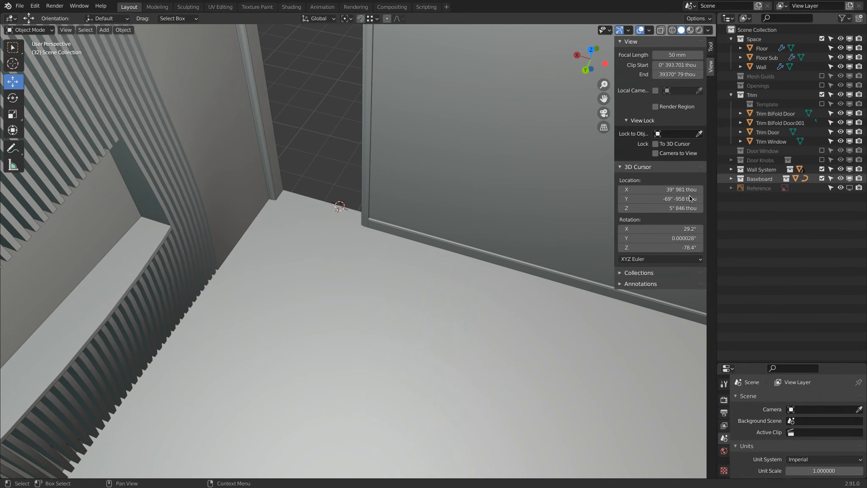
- Duplicate the BaseBoard Path and raise the copy straight up above the walls, to a Z location of about 122.9 inches
{"action": "key", "text": "a"}
{"action": "key", "text": "a"}
{"action": "scroll", "coordinate": [364, 261], "scroll_direction": "down", "scroll_amount": 2}
{"action": "middle_click_drag", "start_coordinate": [421, 265], "coordinate": [215, 276]}
{"action": "left_click", "coordinate": [337, 264]}
{"action": "scroll", "coordinate": [320, 256], "scroll_direction": "down", "scroll_amount": 5}
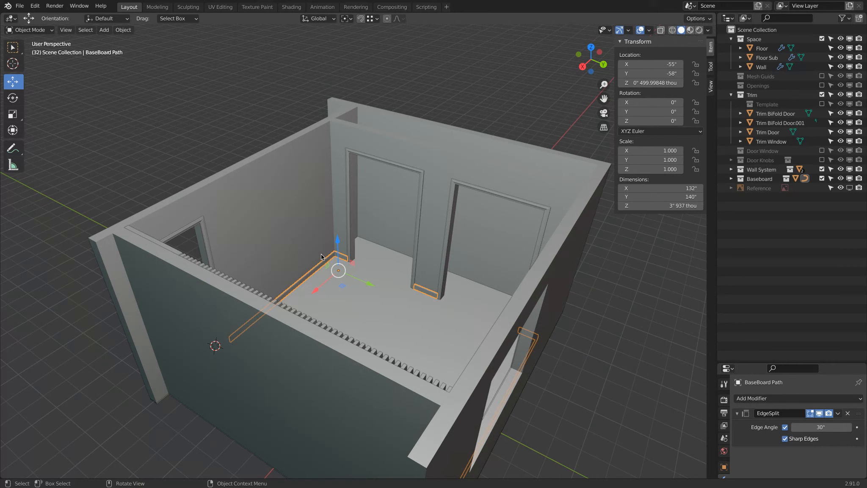
{"action": "key", "text": "shift+d"}
{"action": "key", "text": "Escape"}
{"action": "key", "text": "g"}
{"action": "key", "text": "z"}
{"action": "left_click", "coordinate": [312, 55]}
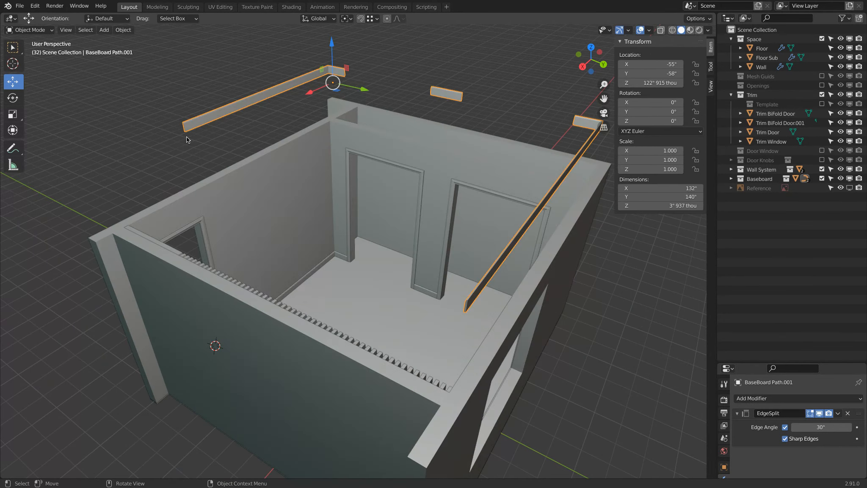
- Convert the raised copy of the BaseBoard Path to a mesh
{"action": "middle_click_drag", "start_coordinate": [182, 123], "coordinate": [544, 295], "text": "shift"}
{"action": "scroll", "coordinate": [301, 218], "scroll_direction": "up", "scroll_amount": 7}
{"action": "scroll", "coordinate": [283, 214], "scroll_direction": "up", "scroll_amount": 4}
{"action": "scroll", "coordinate": [292, 193], "scroll_direction": "down", "scroll_amount": 2}
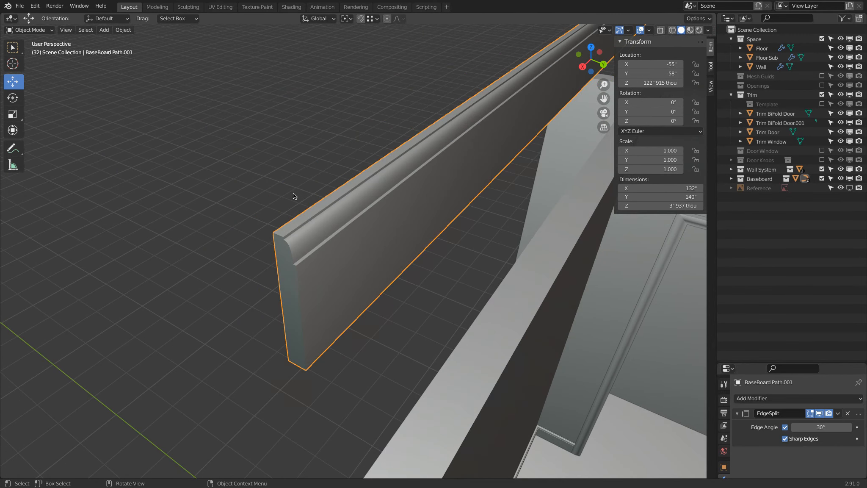
{"action": "left_click", "coordinate": [124, 29]}
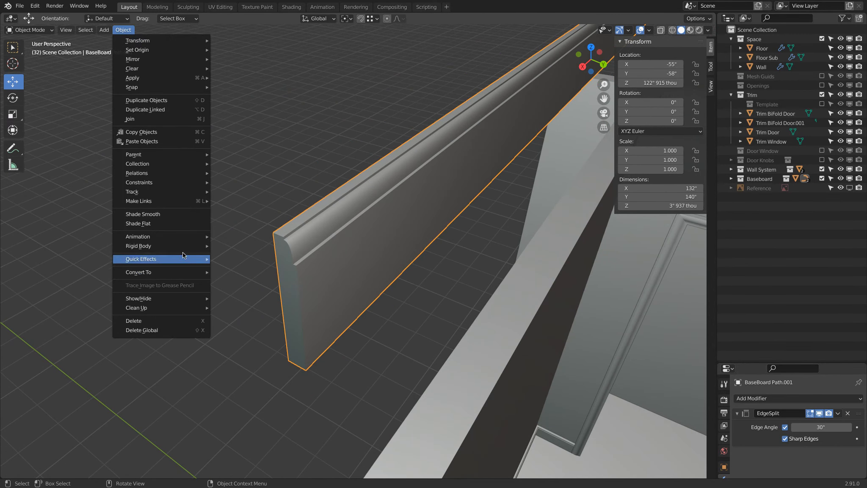
{"action": "mouse_move", "coordinate": [183, 272]}
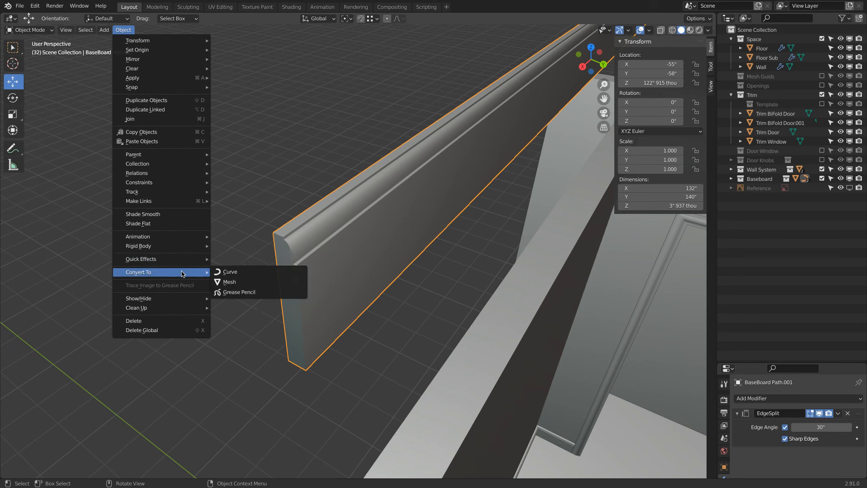
{"action": "left_click", "coordinate": [253, 283]}
- Examine the converted baseboard's edges and end cap in Edit Mode, then return to Object Mode
{"action": "key", "text": "Tab"}
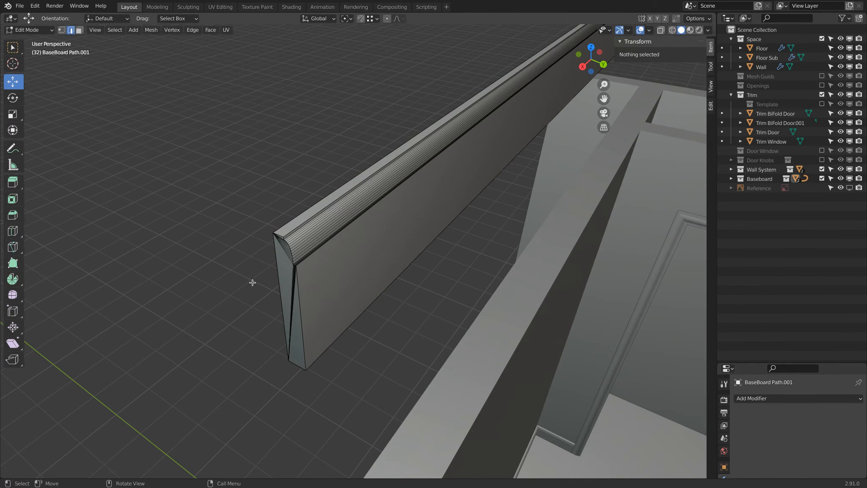
{"action": "middle_click_drag", "start_coordinate": [253, 282], "coordinate": [293, 260]}
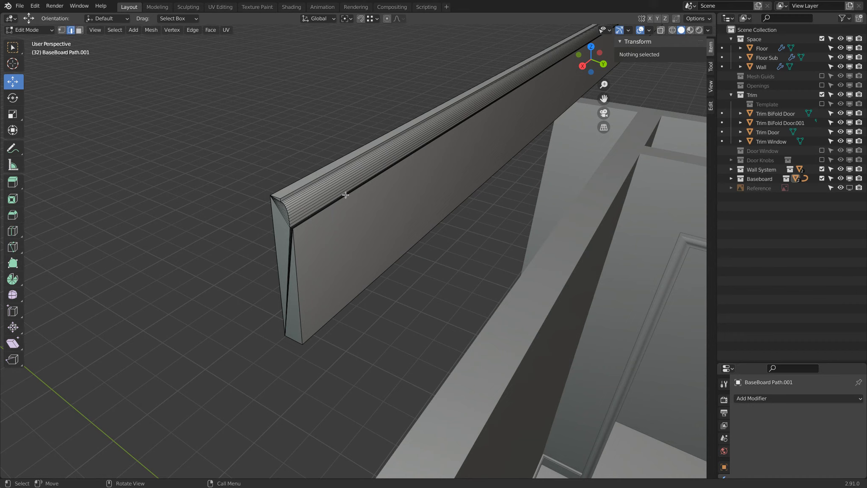
{"action": "key", "text": "Tab"}
- Delete the converted baseboard copy above the room and select the Wall
{"action": "scroll", "coordinate": [353, 199], "scroll_direction": "down", "scroll_amount": 6}
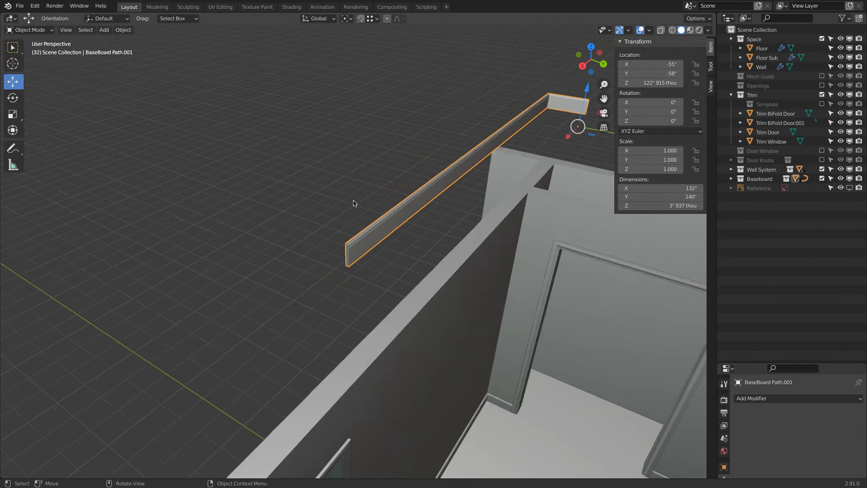
{"action": "key", "text": "x"}
{"action": "left_click", "coordinate": [524, 199]}
{"action": "middle_click_drag", "start_coordinate": [448, 199], "coordinate": [404, 173]}
{"action": "left_click", "coordinate": [403, 174]}
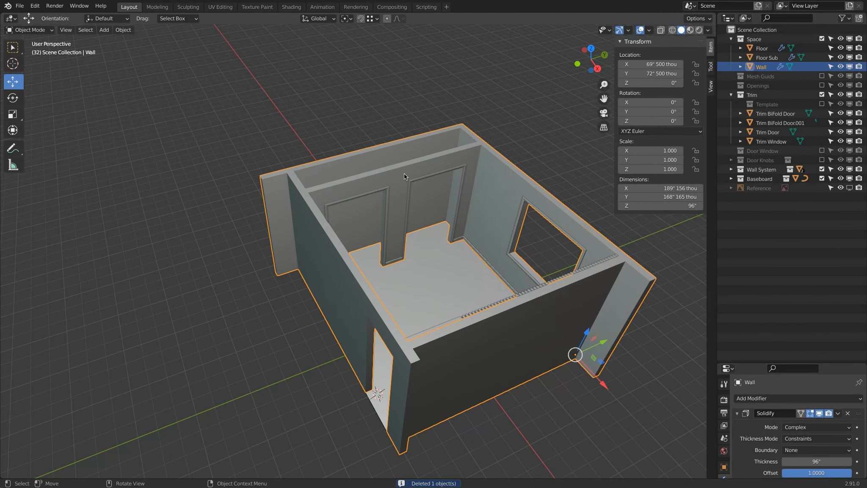